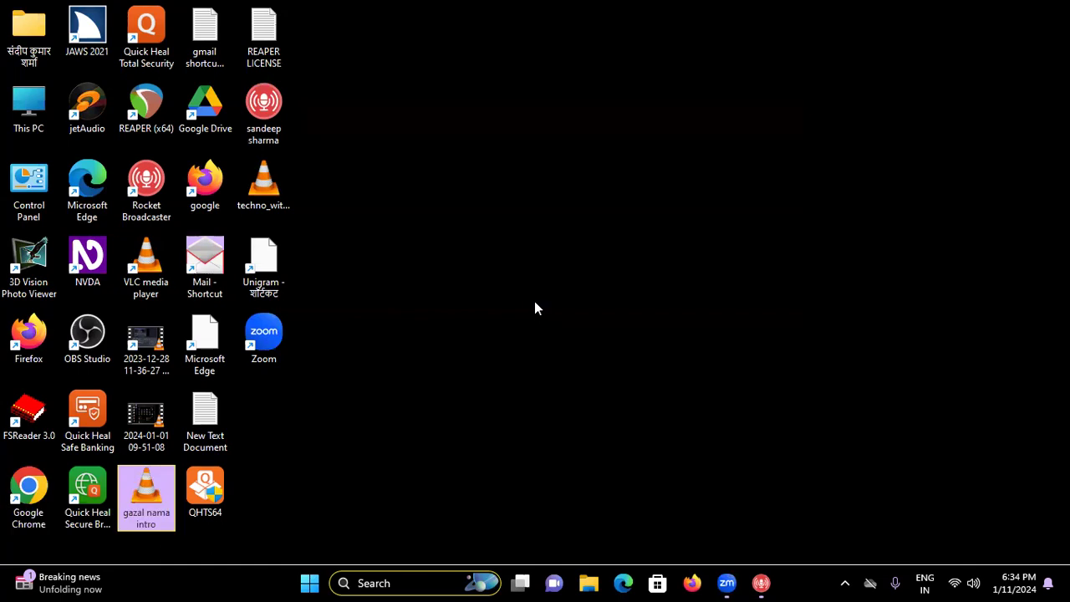
# - Launch Google Drive from its desktop icon so its Home page opens
pyautogui.press('g')
pyautogui.press('g')
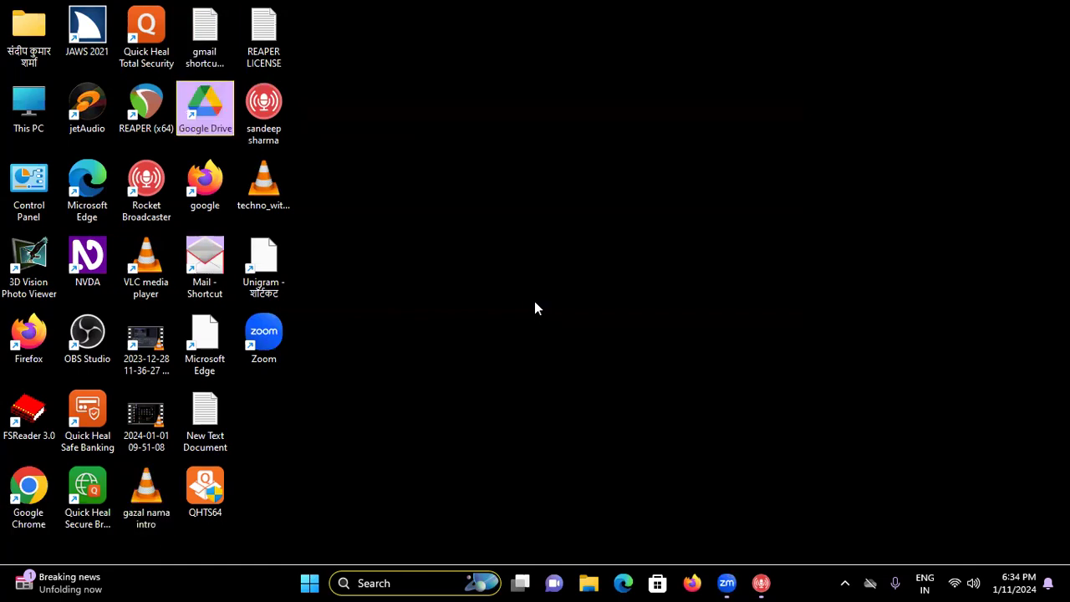
pyautogui.press('g')
pyautogui.press('Up')
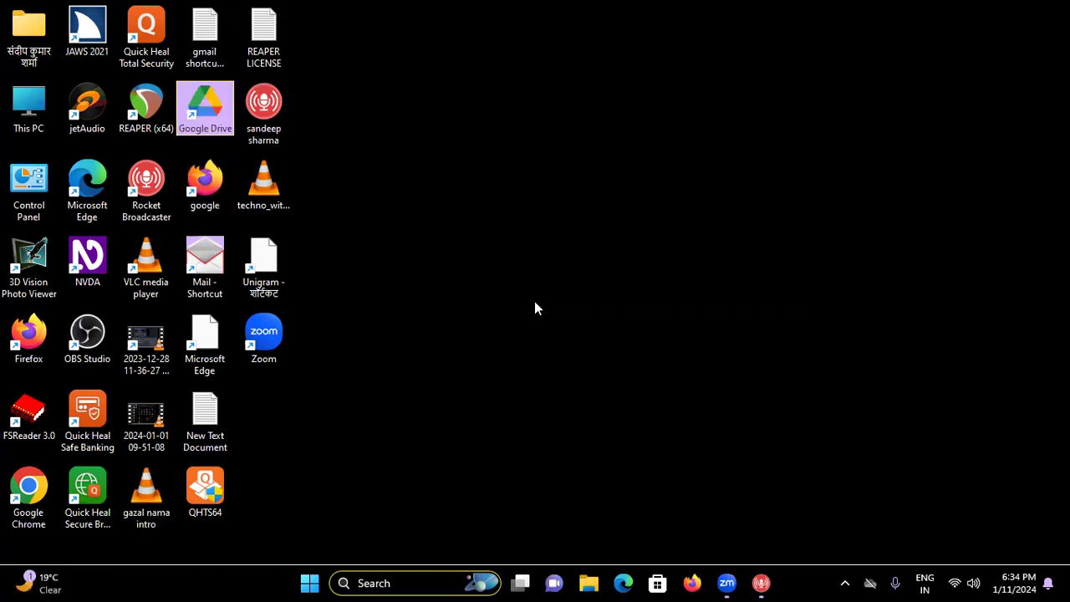
pyautogui.press('Return')
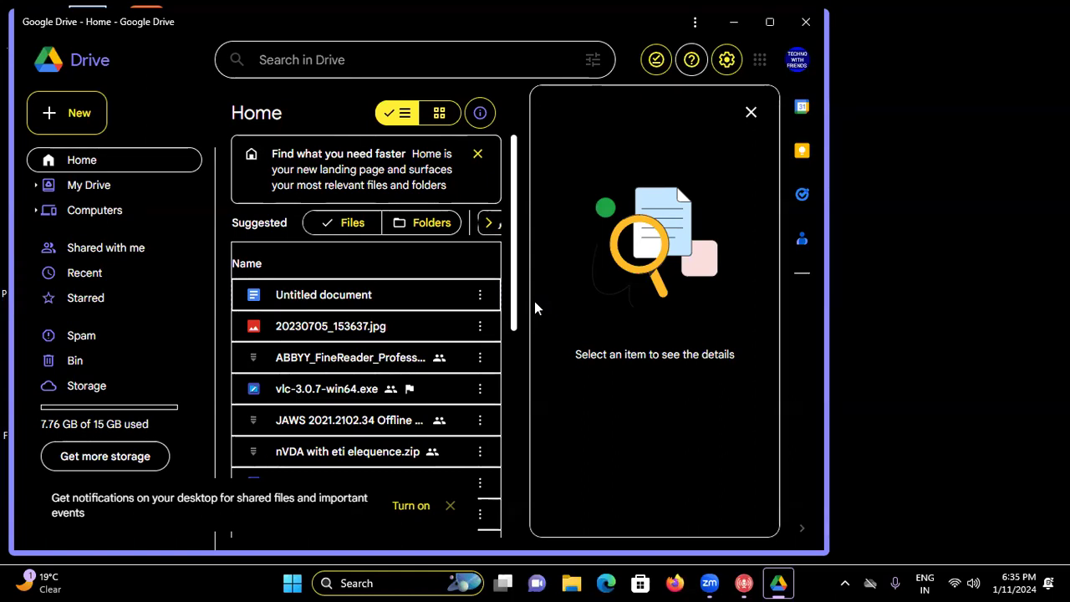
# - Create a blank Google Docs document from Drive's New menu
pyautogui.press('Return')
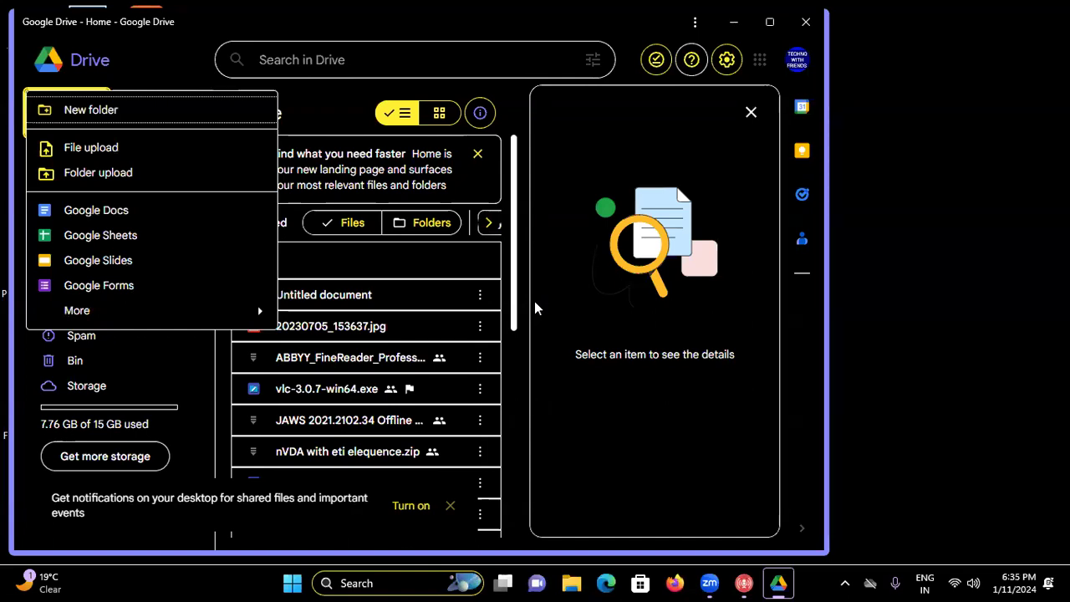
pyautogui.press('Down')
pyautogui.press('Down')
pyautogui.press('Down')
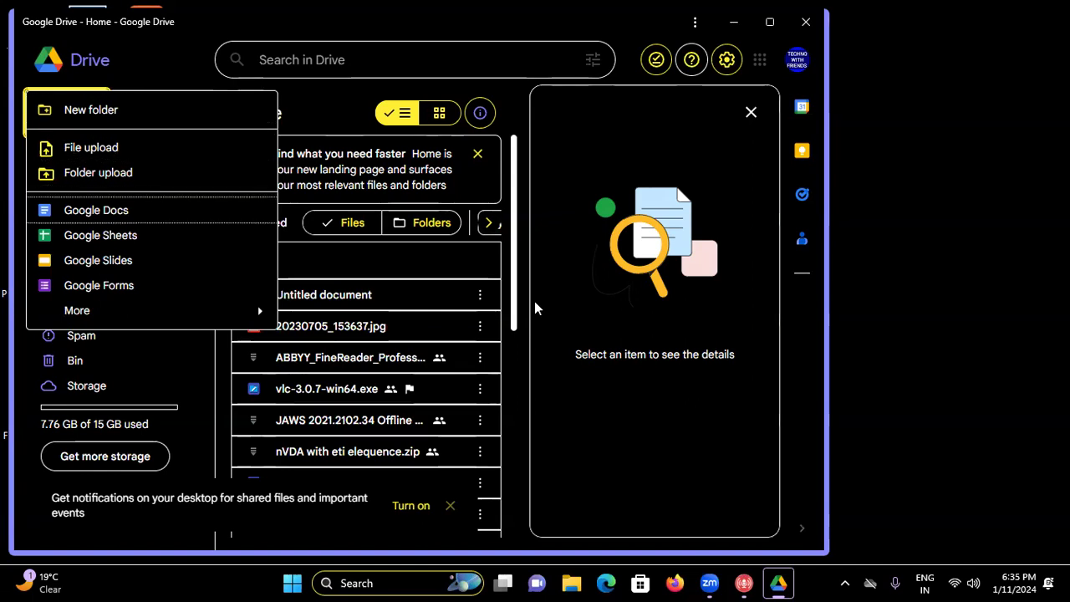
pyautogui.press('Down')
pyautogui.press('Down')
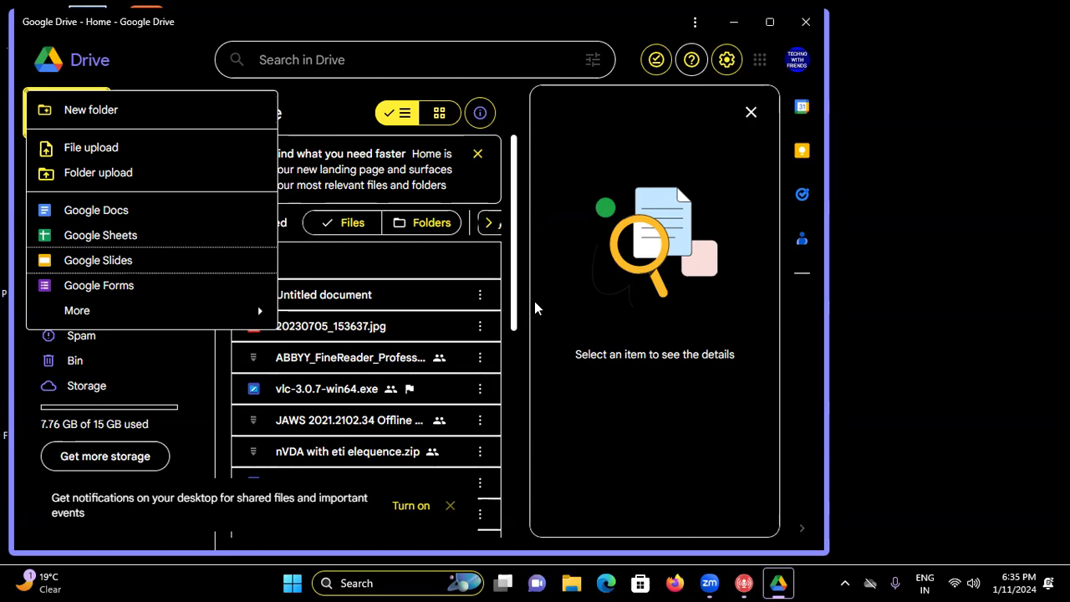
pyautogui.press('Up')
pyautogui.press('Up')
pyautogui.press('Return')
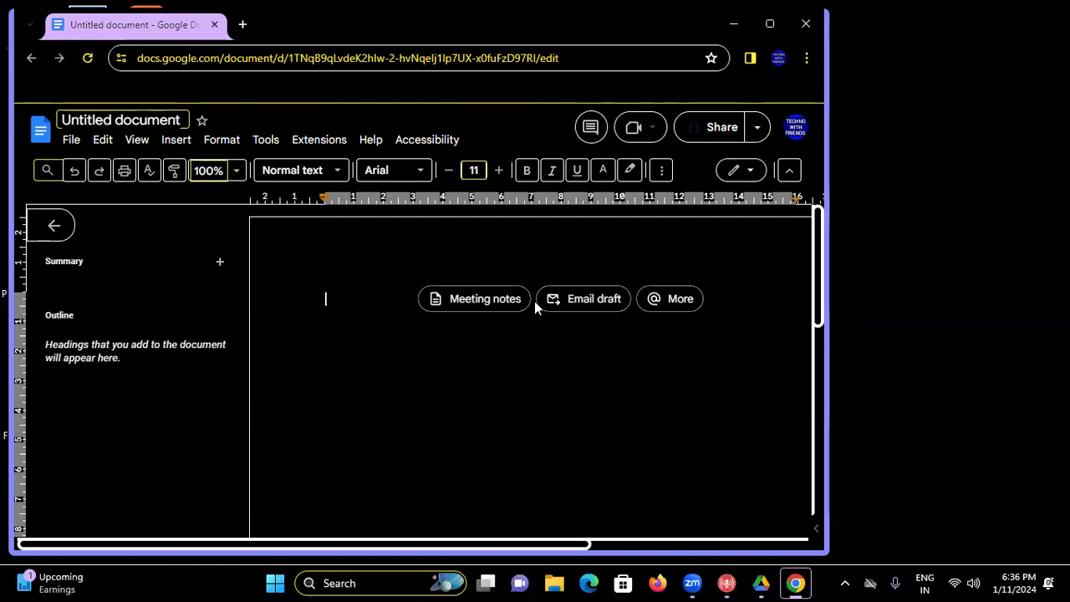
# - Close the blank Untitled document with Ctrl+W to get back to Drive's Home page
pyautogui.hotkey('ctrl', 'w')
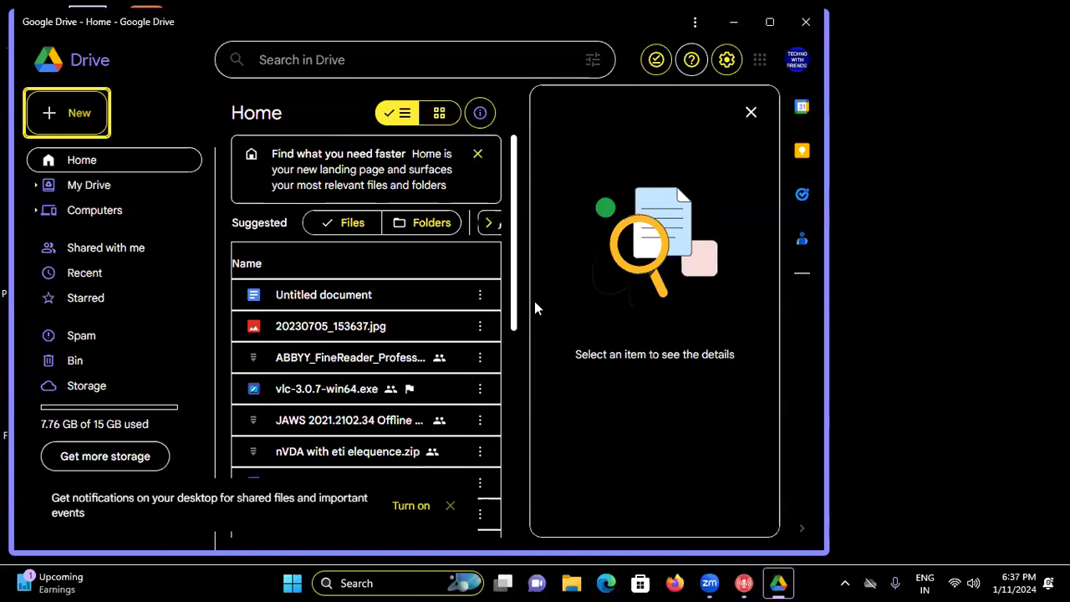
# - Create a blank Untitled spreadsheet in Google Sheets with the Shift+S shortcut
pyautogui.hotkey('shift', 'Tab')
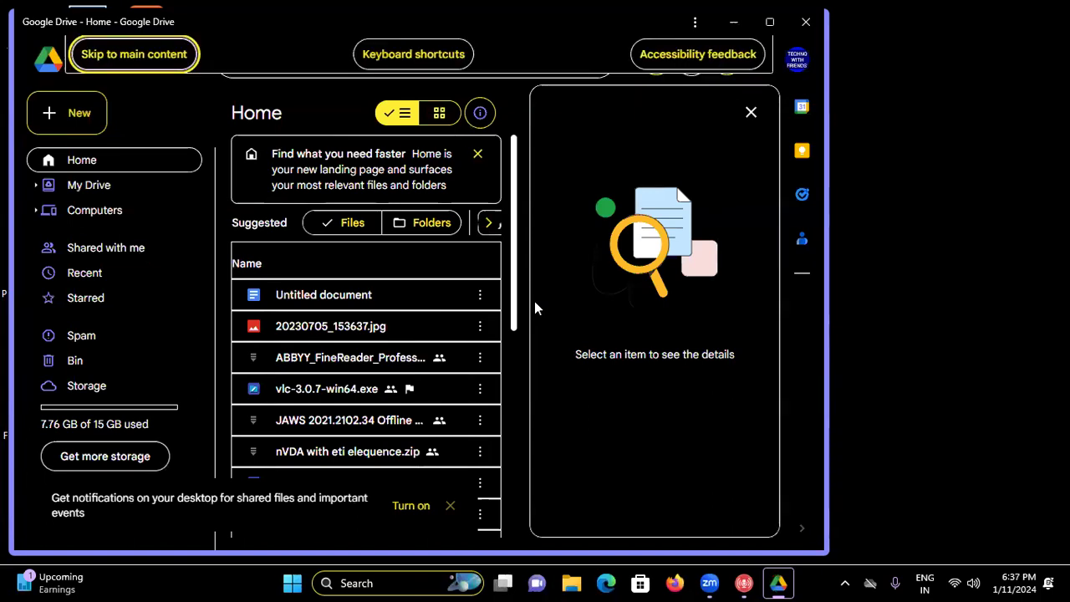
pyautogui.hotkey('shift', 's')
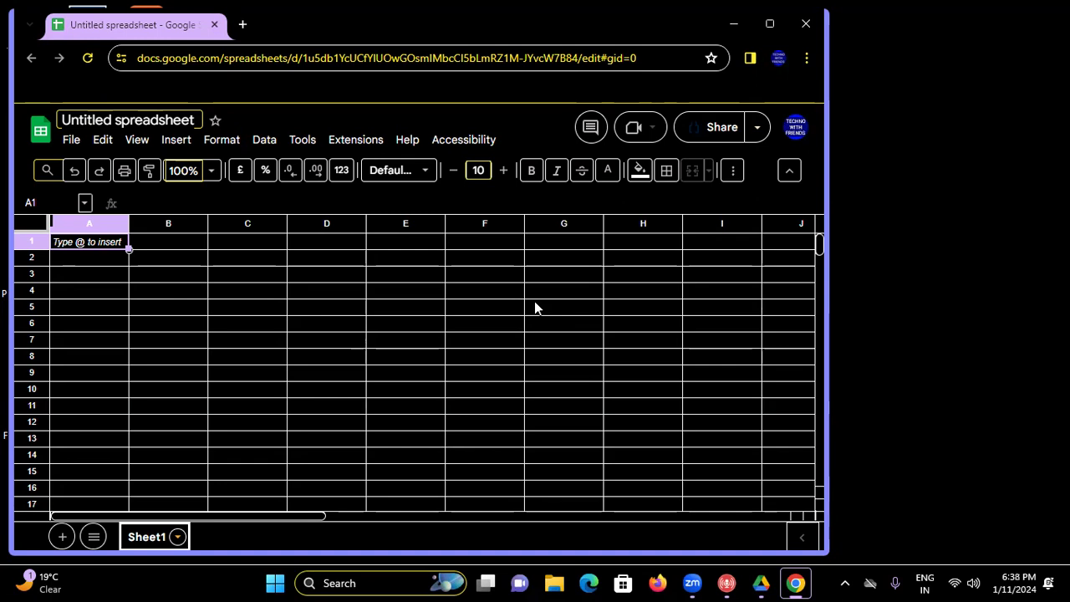
# - Close the Untitled spreadsheet window with Alt+F4 to return to Drive
pyautogui.hotkey('alt', 'F4')
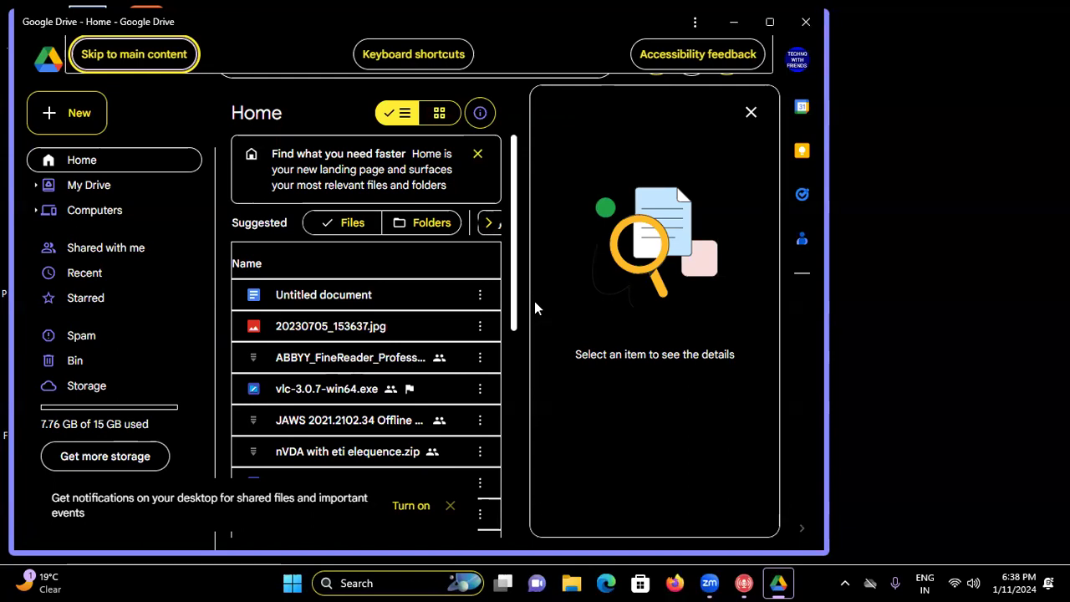
# - Create an Untitled presentation and apply the Simple Dark theme to it
pyautogui.hotkey('shift', 't')
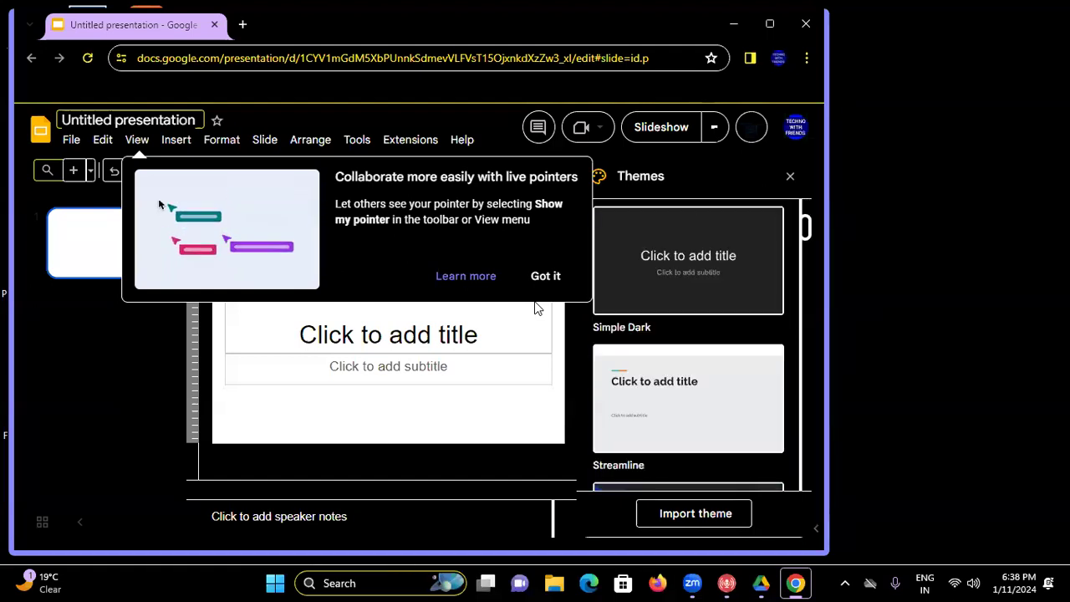
pyautogui.press('Return')
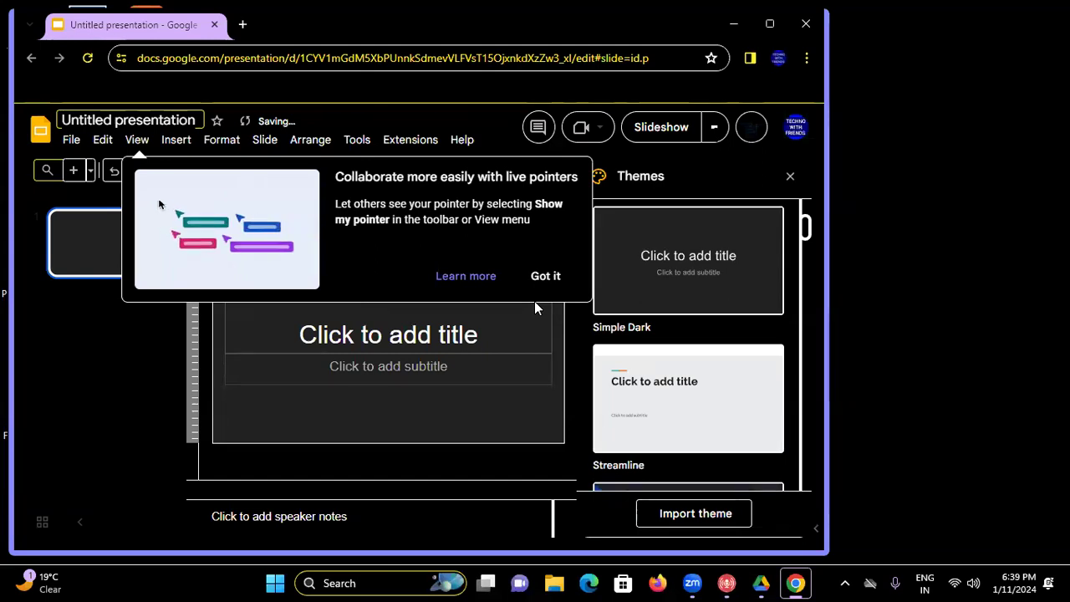
# - Tick 'Turn on screen reader support' in Tools > Accessibility settings and confirm
pyautogui.hotkey('alt', 't')
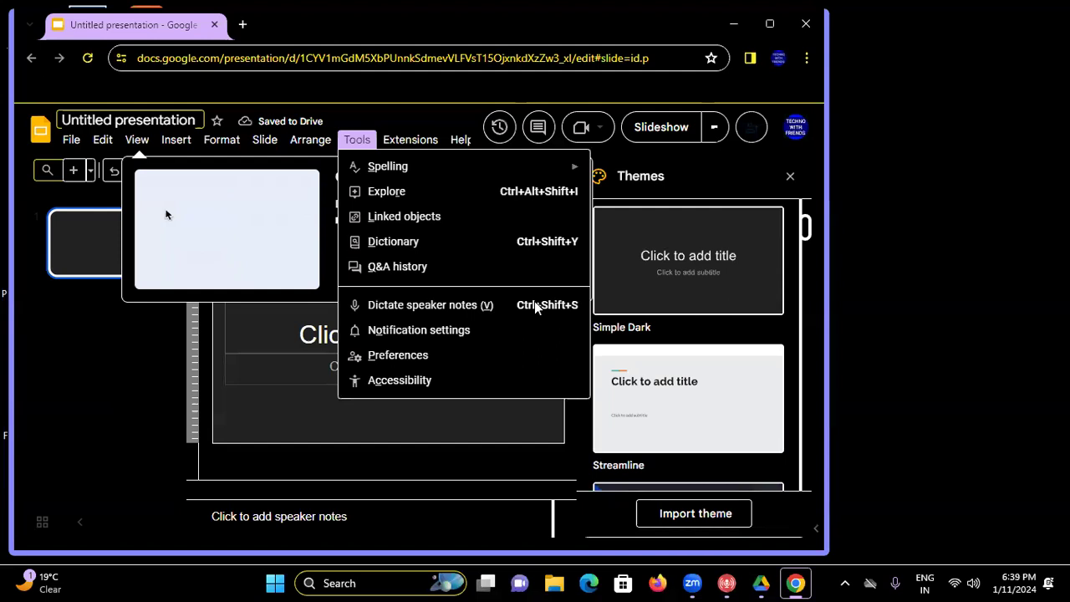
pyautogui.press('Down')
pyautogui.press('Down')
pyautogui.press('Down')
pyautogui.press('Down')
pyautogui.press('Down')
pyautogui.press('Down')
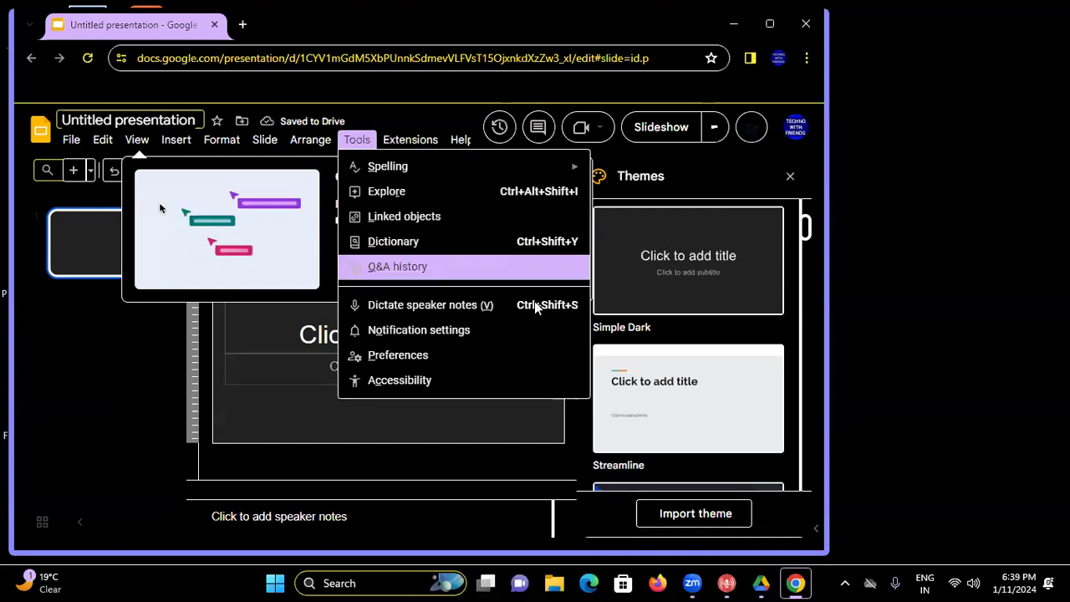
pyautogui.press('Down')
pyautogui.press('Down')
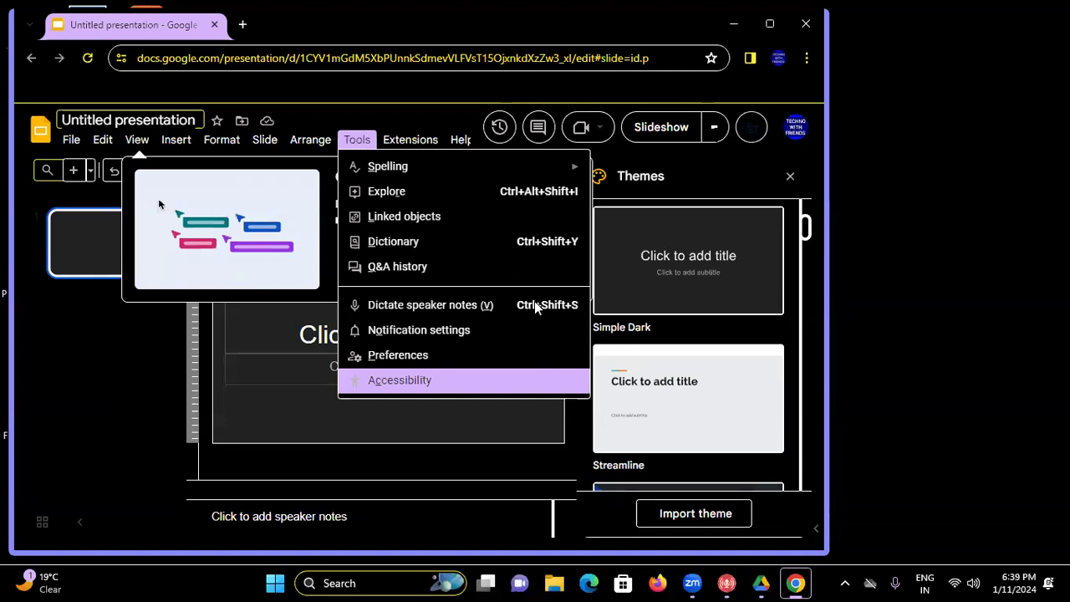
pyautogui.press('Return')
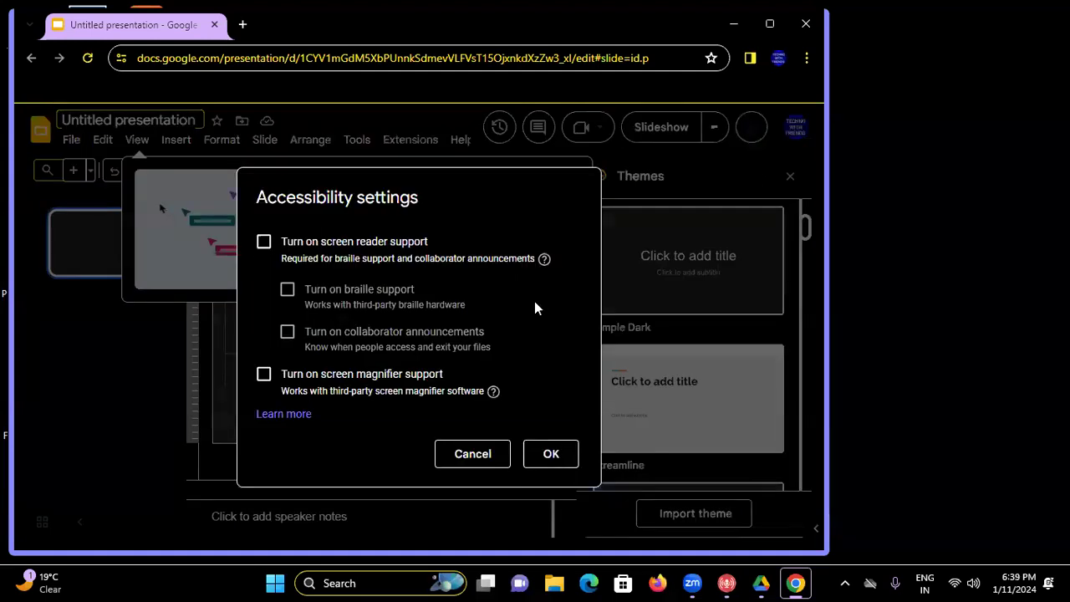
pyautogui.press('Tab')
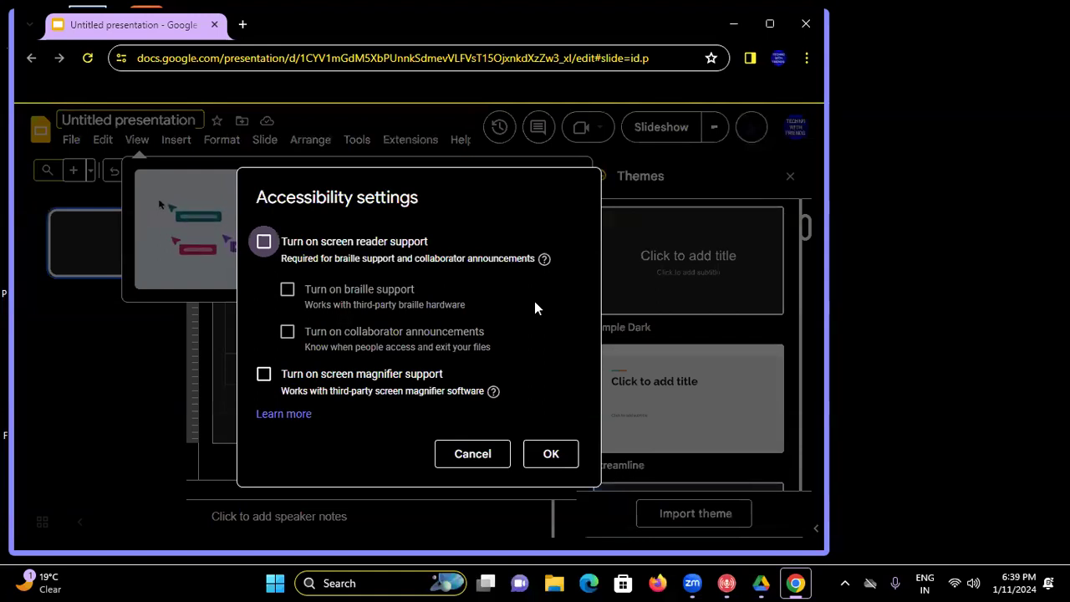
pyautogui.press('space')
pyautogui.press('Tab')
pyautogui.press('Tab')
pyautogui.press('Tab')
pyautogui.press('Tab')
pyautogui.press('Tab')
pyautogui.press('Tab')
pyautogui.press('Tab')
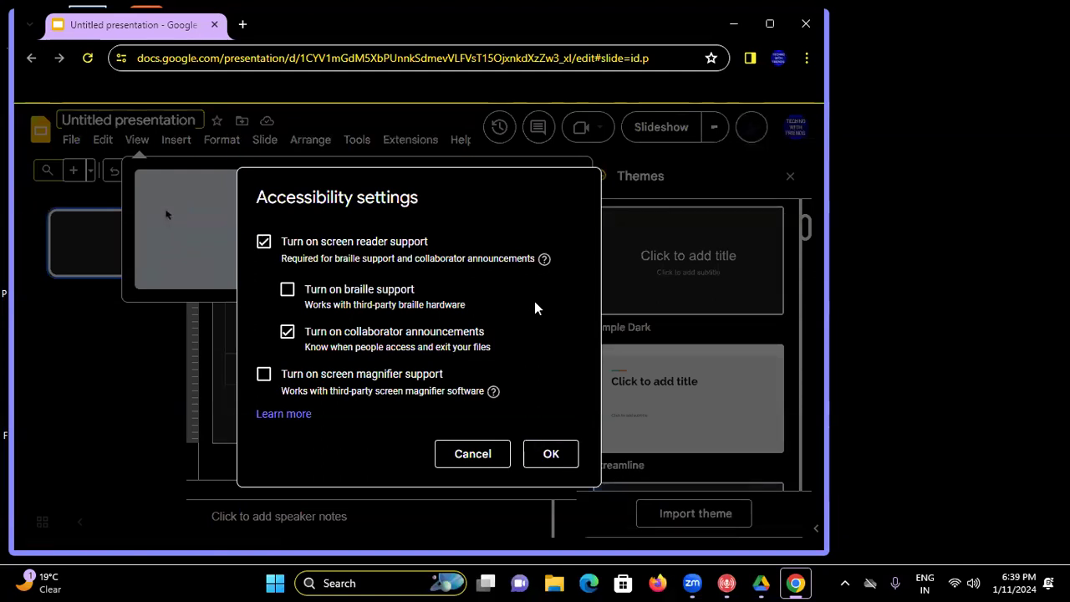
pyautogui.press('Tab')
pyautogui.press('Tab')
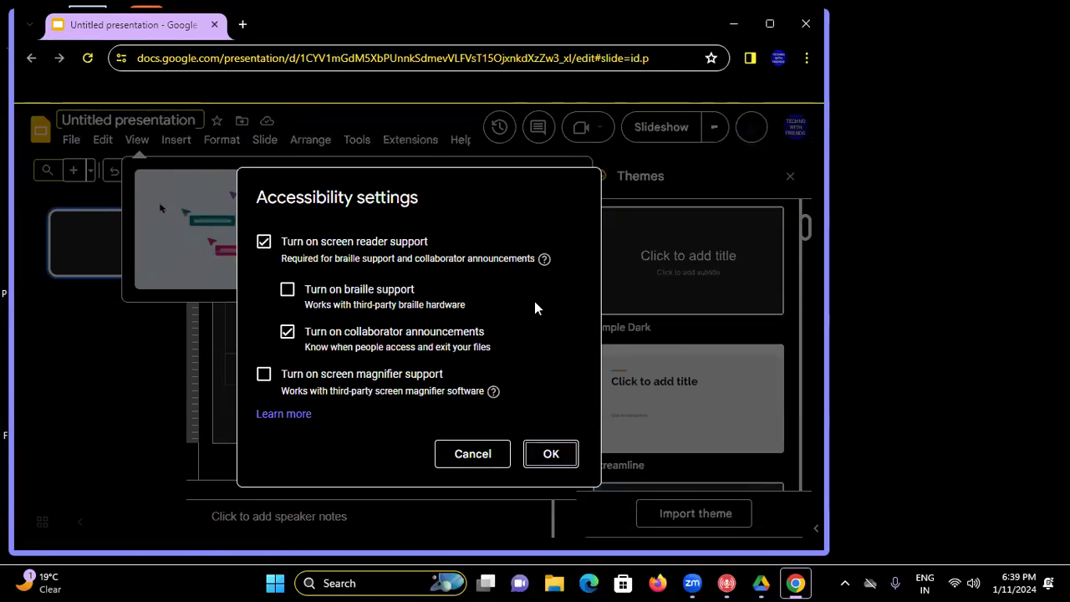
pyautogui.press('Return')
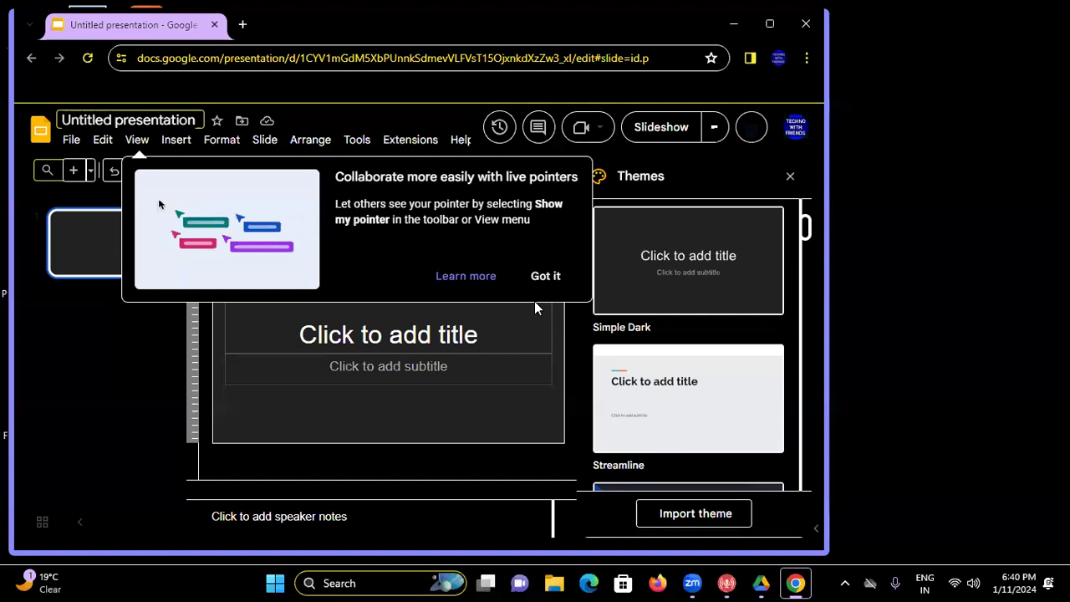
# - Select the slide's title placeholder, then close the Untitled presentation window
pyautogui.click(535, 308)
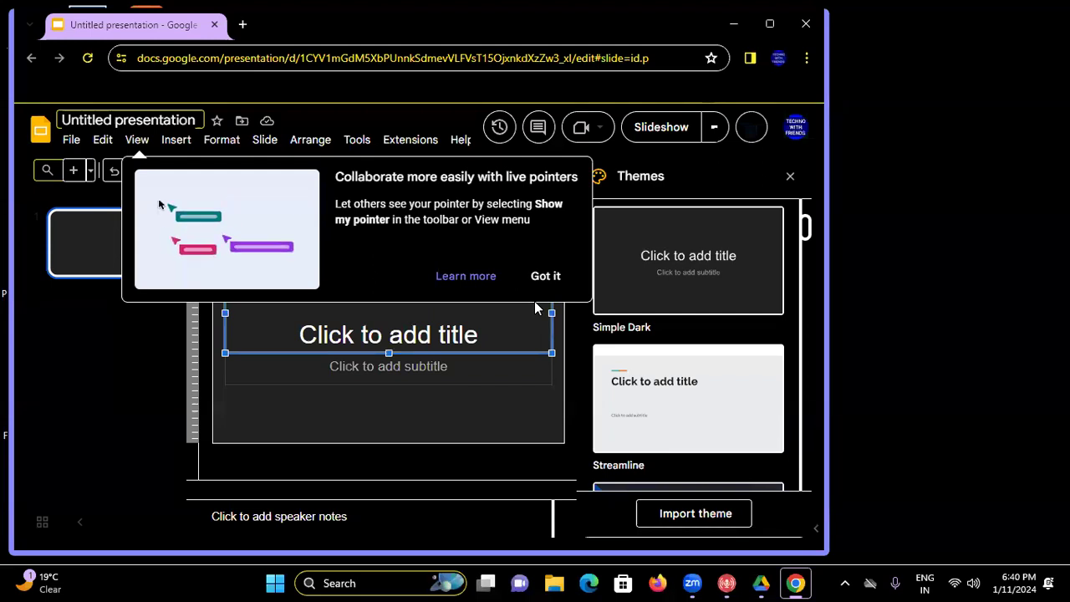
pyautogui.press('Tab')
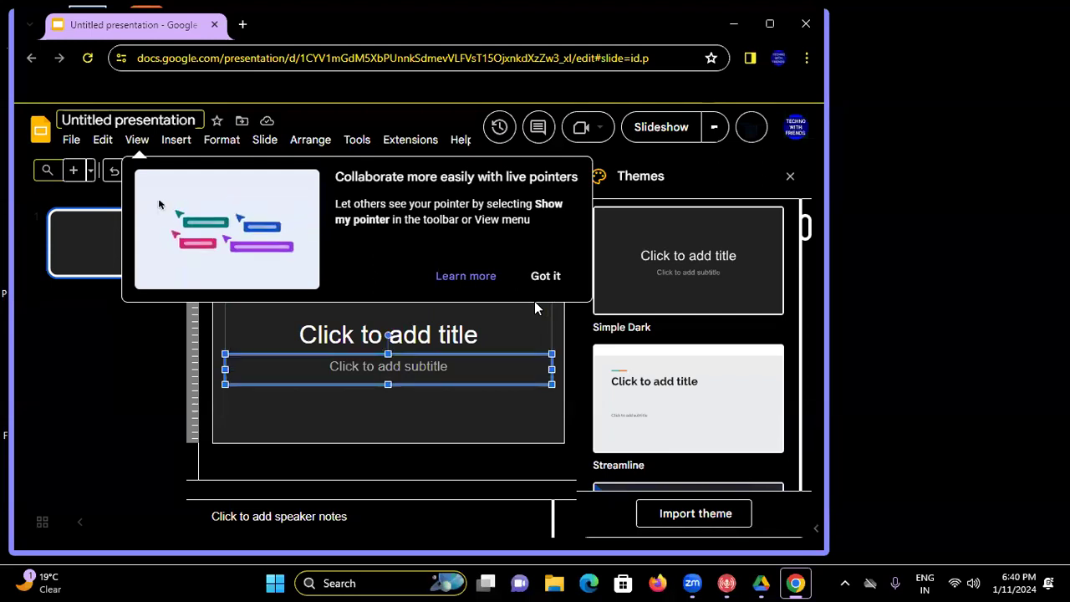
pyautogui.hotkey('shift', 'Tab')
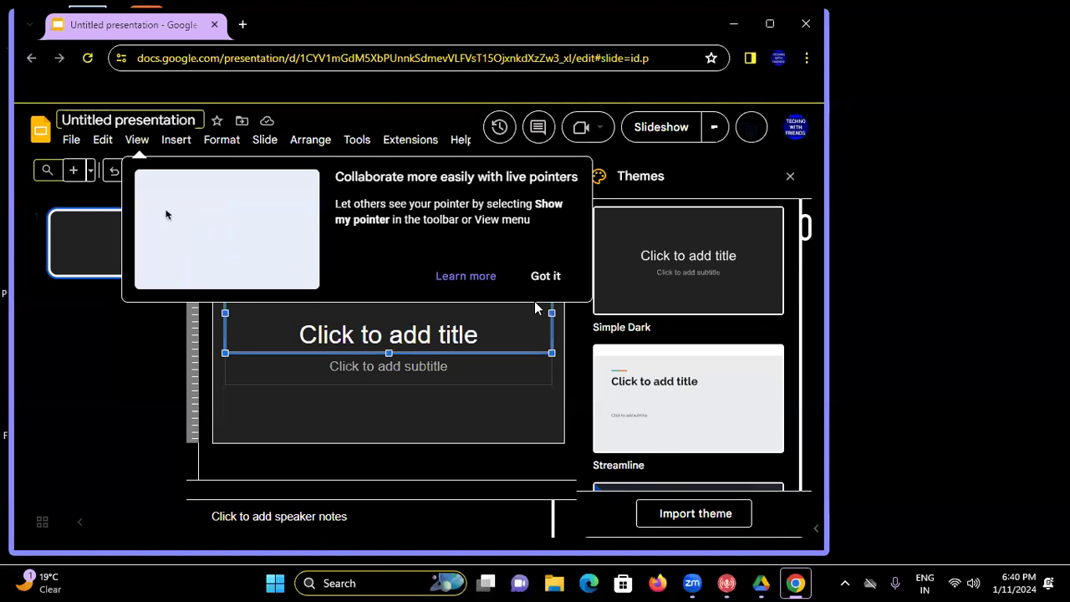
pyautogui.hotkey('alt', 'F4')
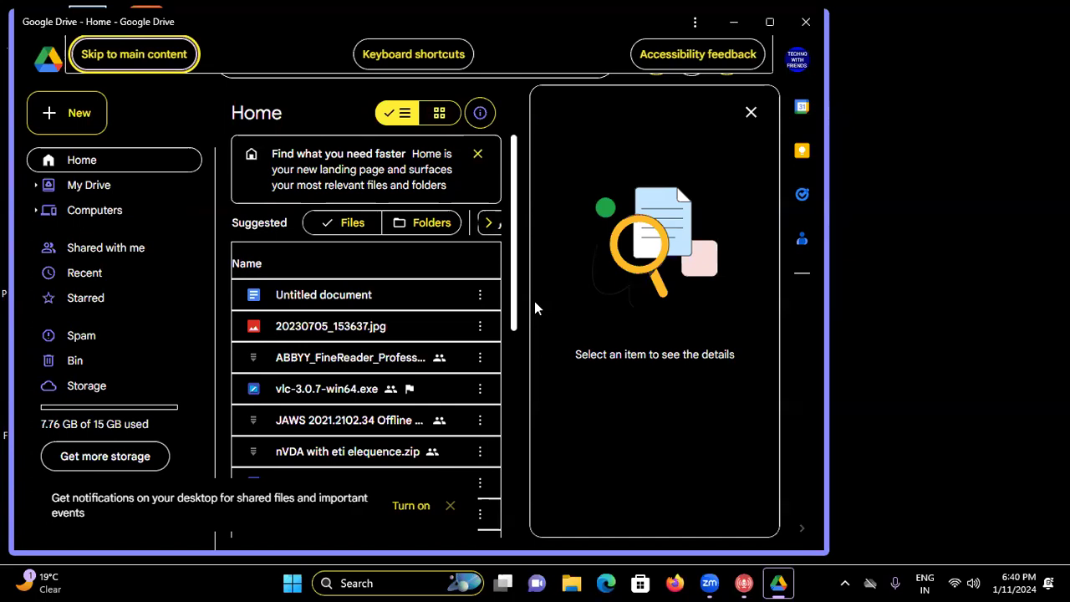
# - Create a new blank Untitled document from Drive with a keyboard shortcut
pyautogui.hotkey('shift', 't')
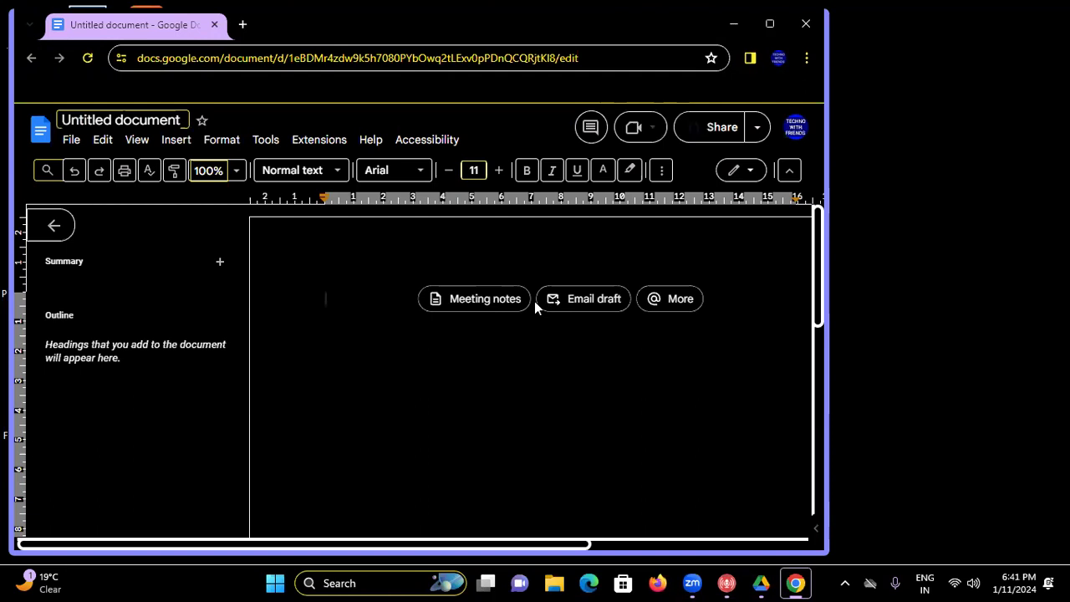
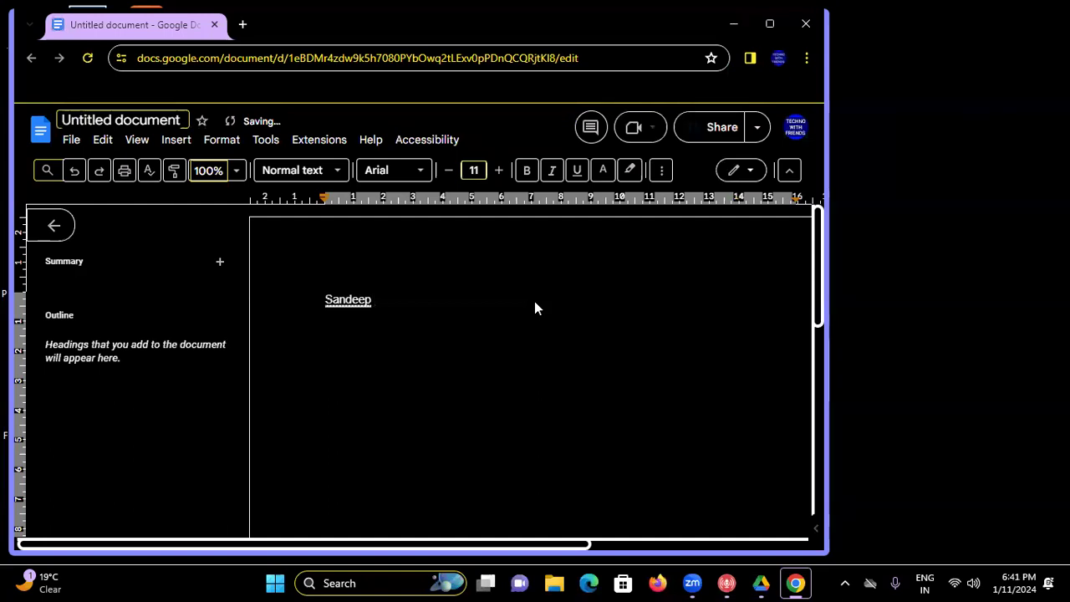
# - Type a first name on the first line, then start a new line beneath it
pyautogui.press('Home')
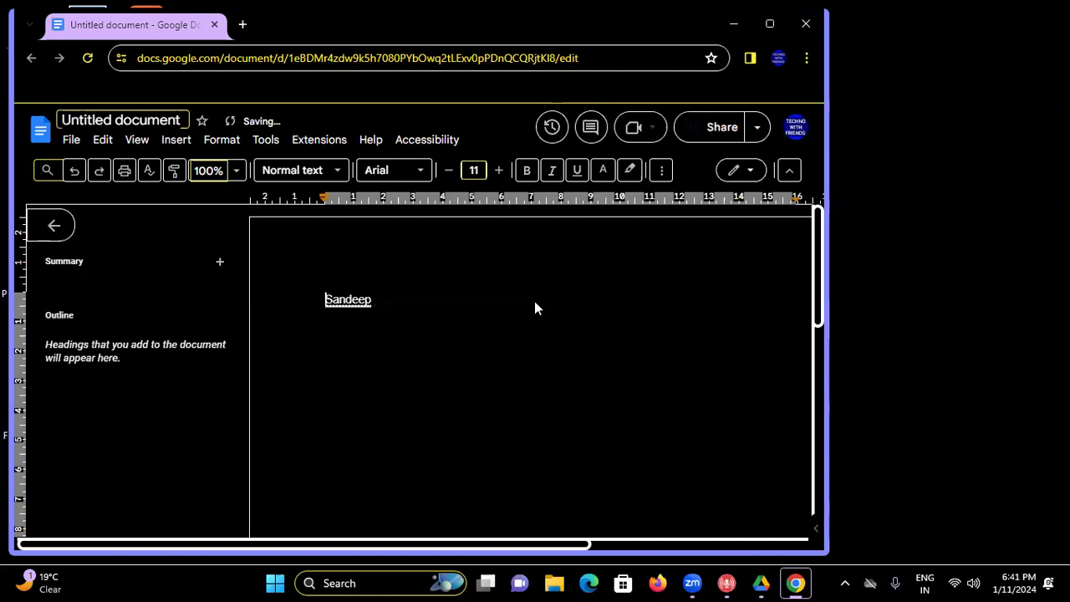
pyautogui.press('Right')
pyautogui.press('Right')
pyautogui.press('Right')
pyautogui.press('Right')
pyautogui.press('Right')
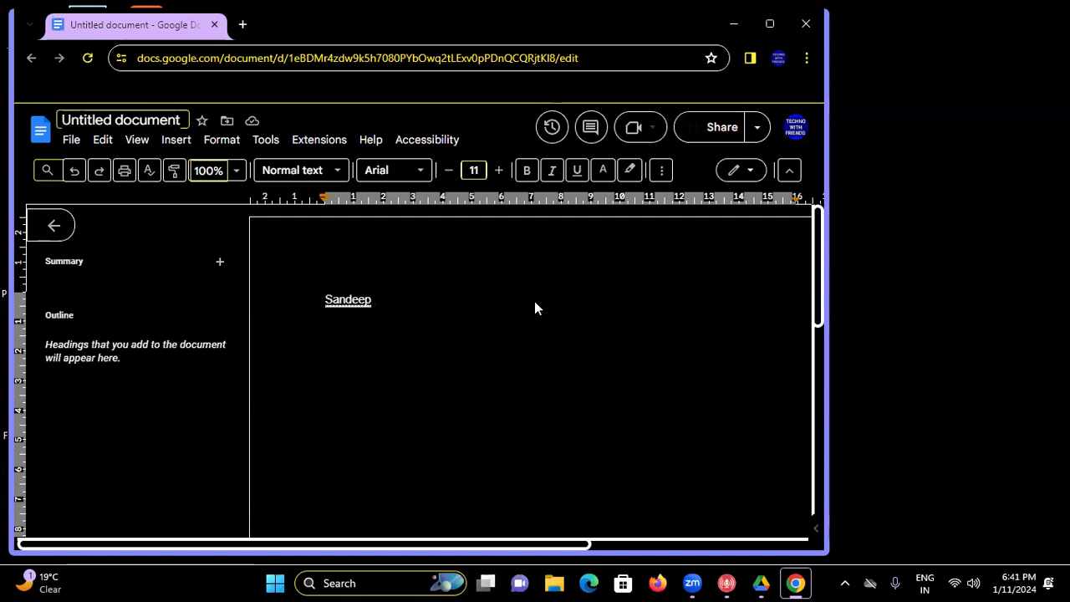
pyautogui.press('Home')
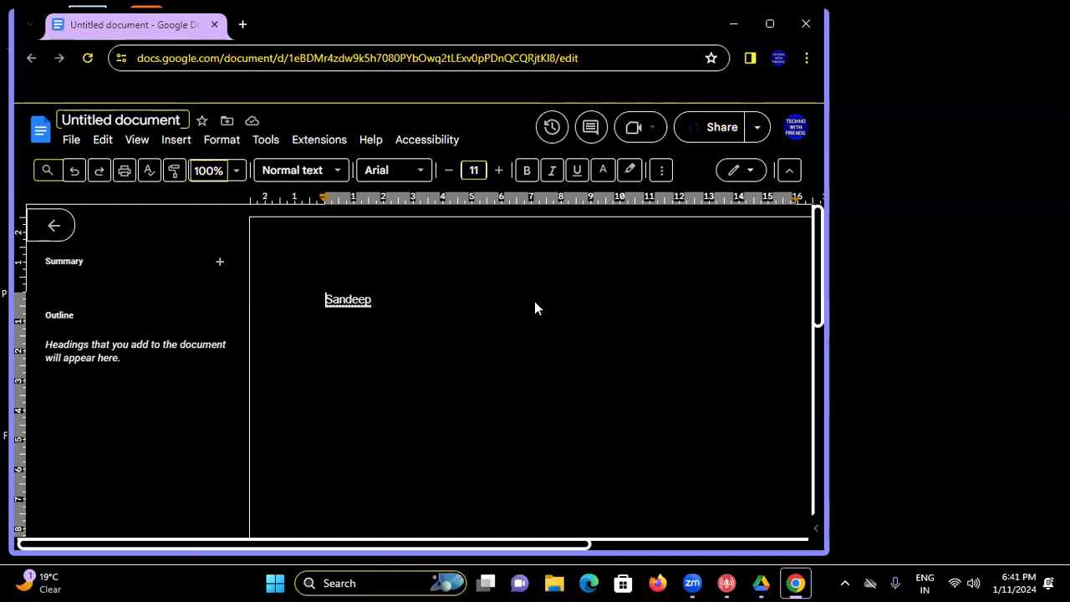
pyautogui.press('Right')
pyautogui.press('Right')
pyautogui.press('Right')
pyautogui.press('Right')
pyautogui.press('Right')
pyautogui.press('Right')
pyautogui.press('Right')
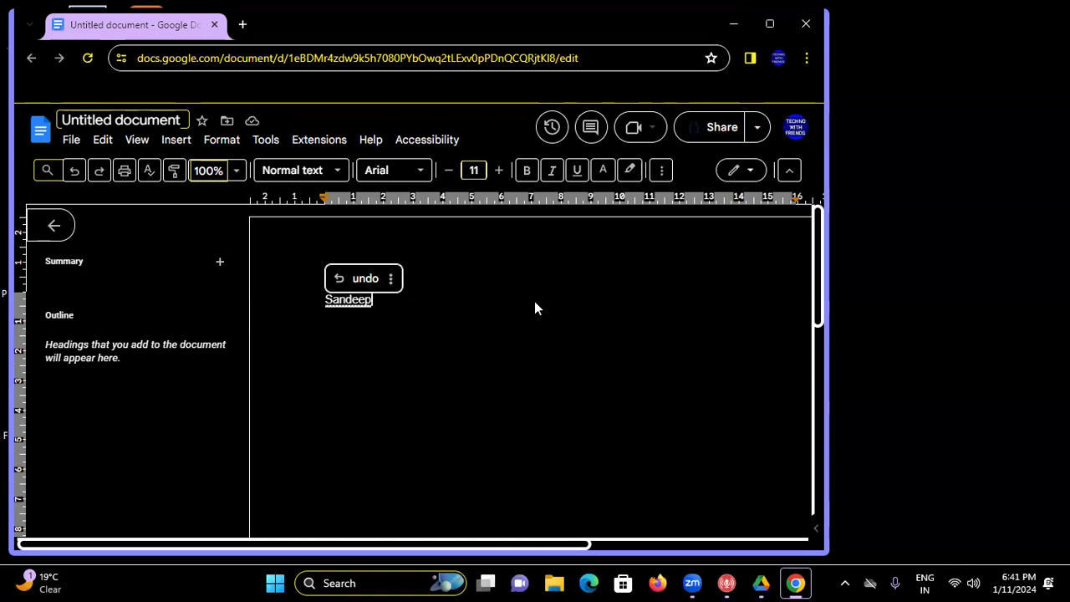
pyautogui.press('Return')
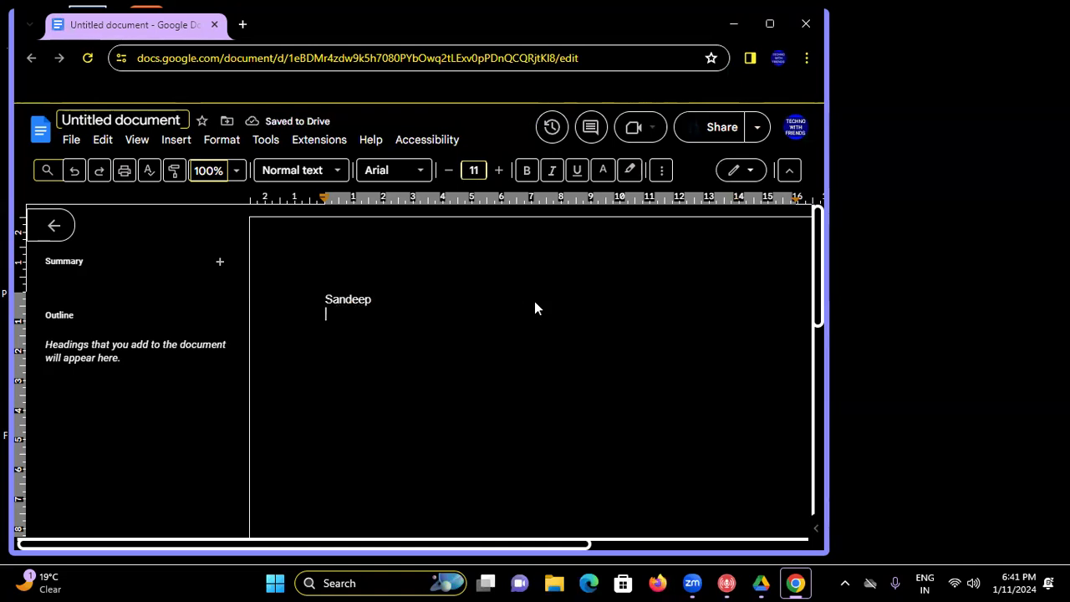
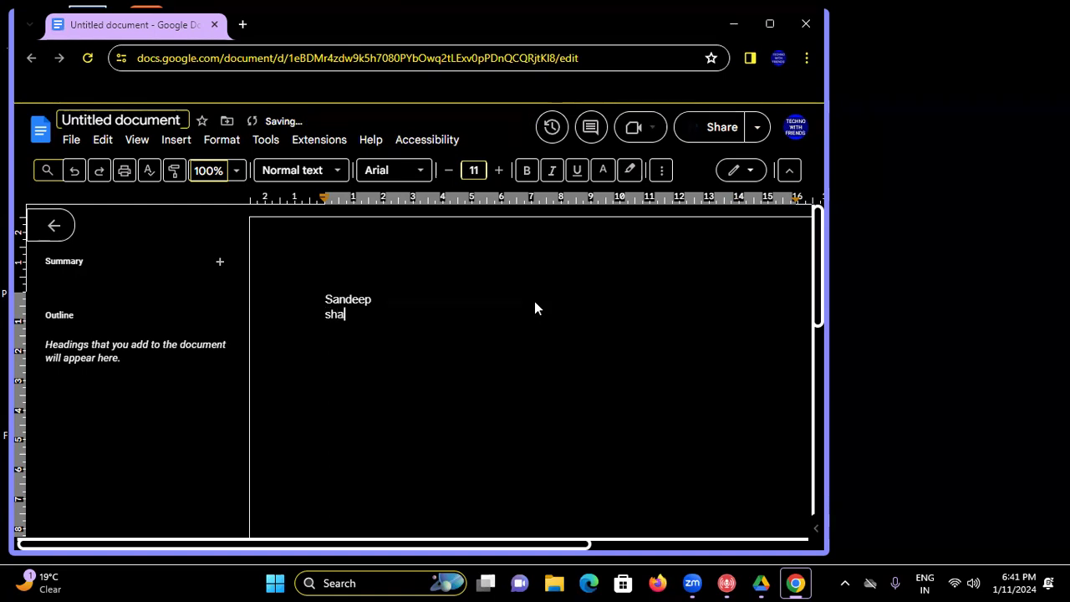
# - Type the surname, erase the full name with Backspace, and open Keyboard shortcuts with Ctrl+/
pyautogui.press('Up')
pyautogui.press('Down')
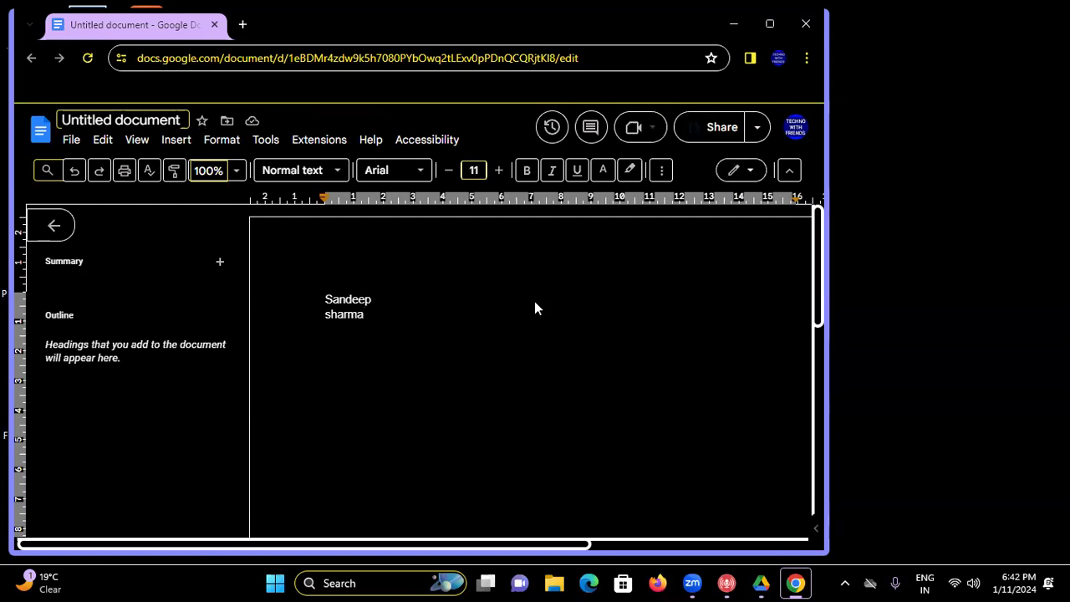
pyautogui.press('BackSpace')
pyautogui.press('BackSpace')
pyautogui.press('BackSpace')
pyautogui.press('BackSpace')
pyautogui.press('BackSpace')
pyautogui.press('BackSpace')
pyautogui.press('BackSpace')
pyautogui.press('BackSpace')
pyautogui.press('BackSpace')
pyautogui.press('BackSpace')
pyautogui.press('BackSpace')
pyautogui.press('BackSpace')
pyautogui.press('BackSpace')
pyautogui.press('BackSpace')
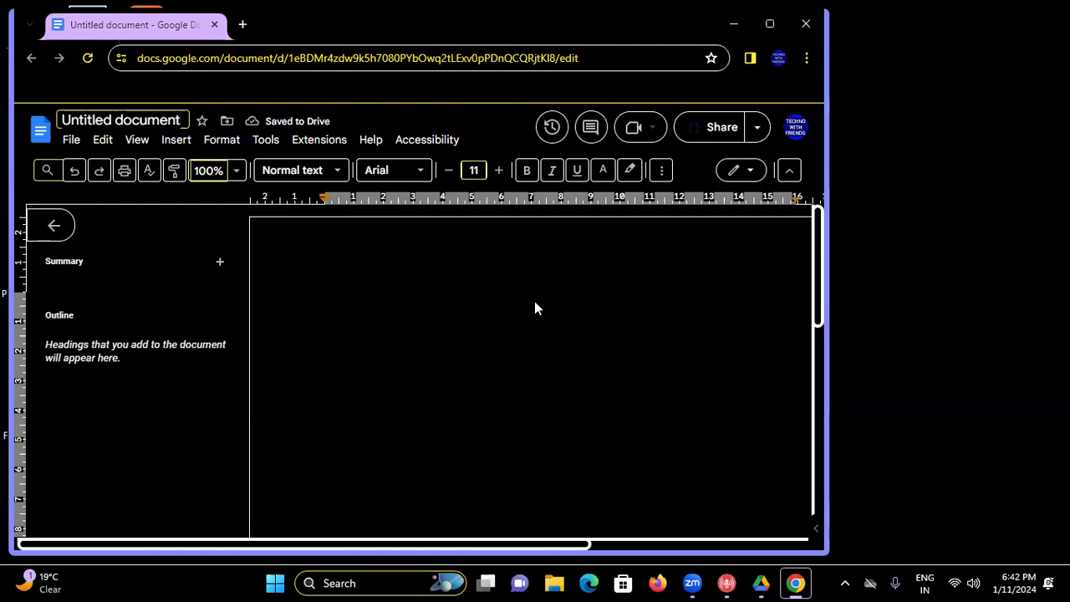
pyautogui.hotkey('ctrl', '/')
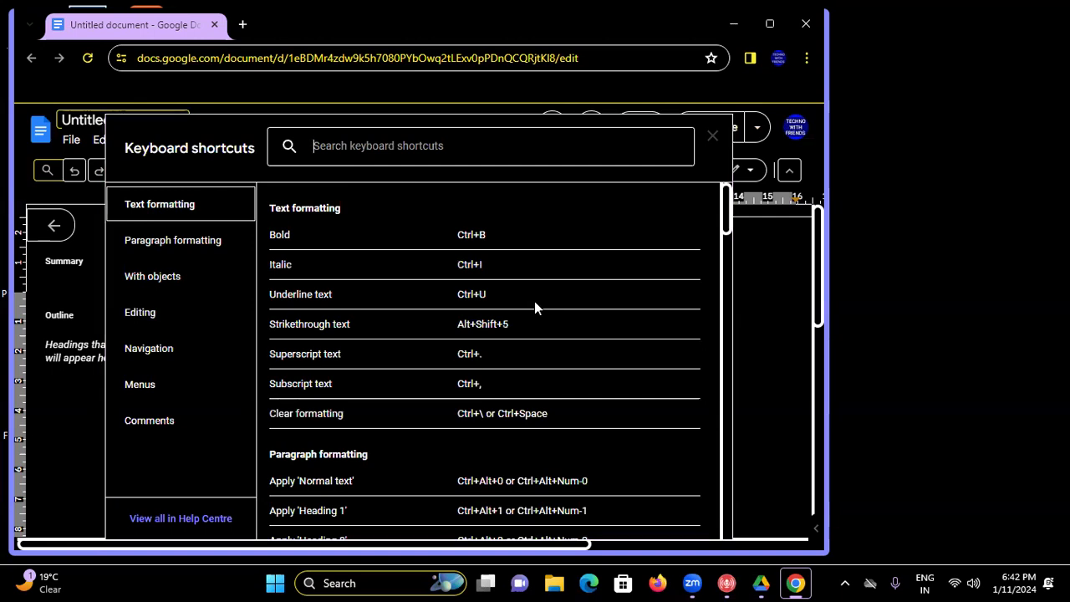
pyautogui.press('Down')
pyautogui.press('Up')
pyautogui.press('Up')
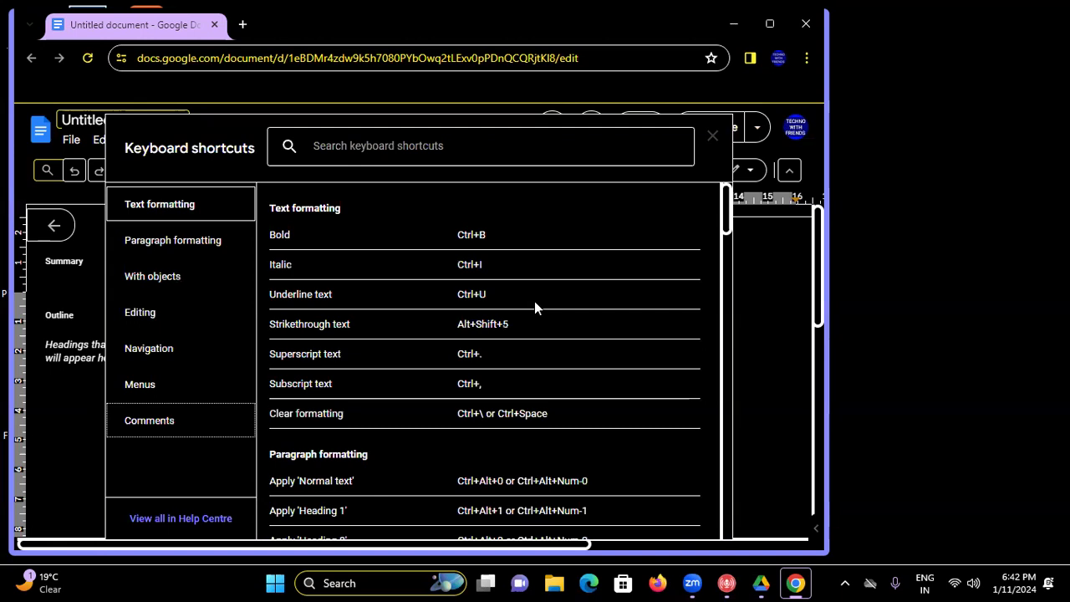
pyautogui.press('Up')
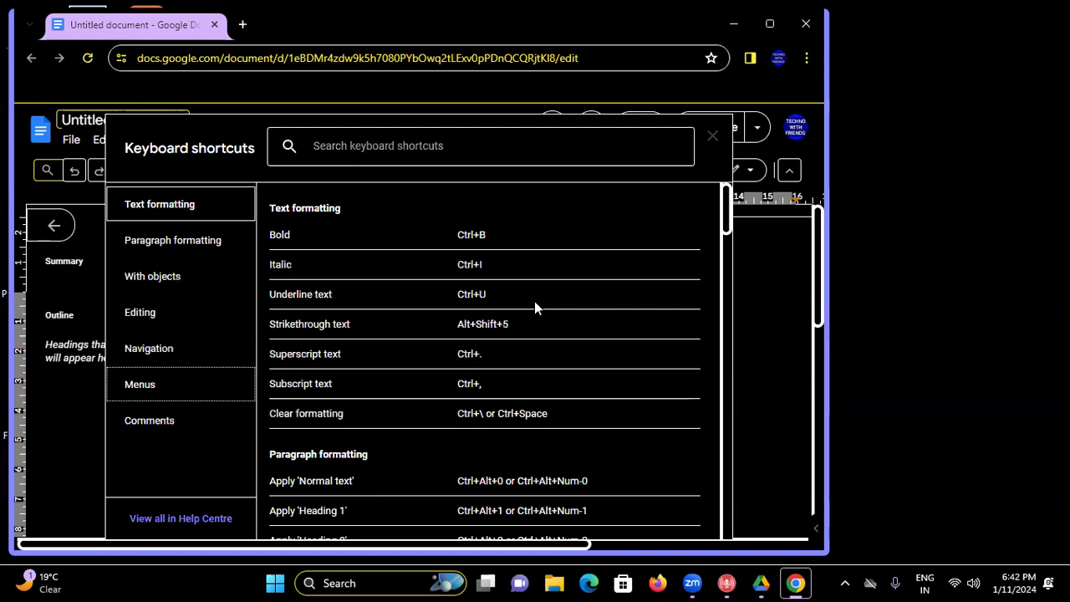
pyautogui.press('Up')
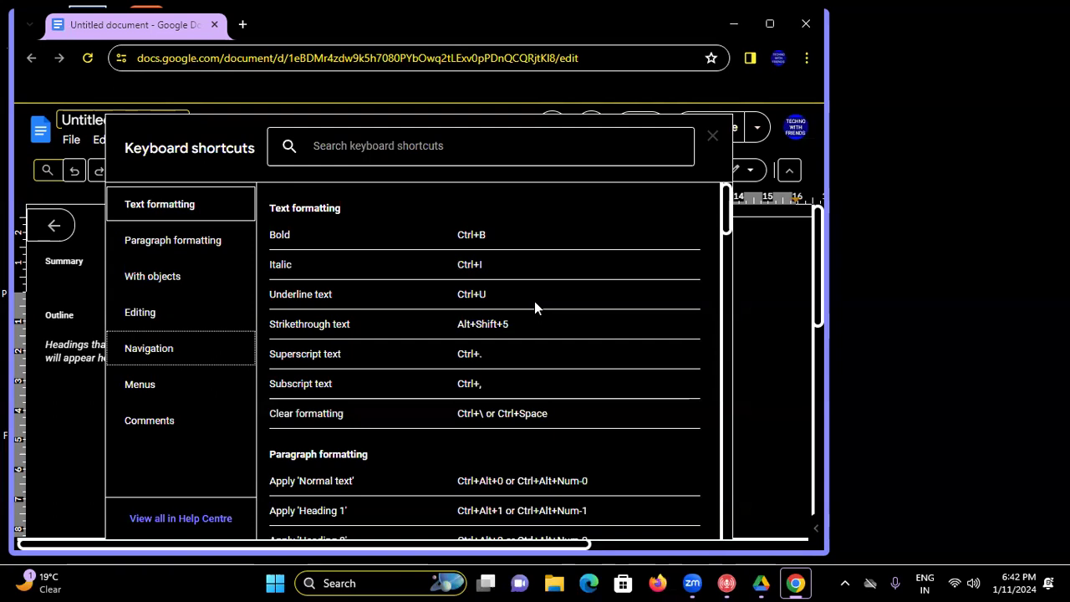
pyautogui.press('Up')
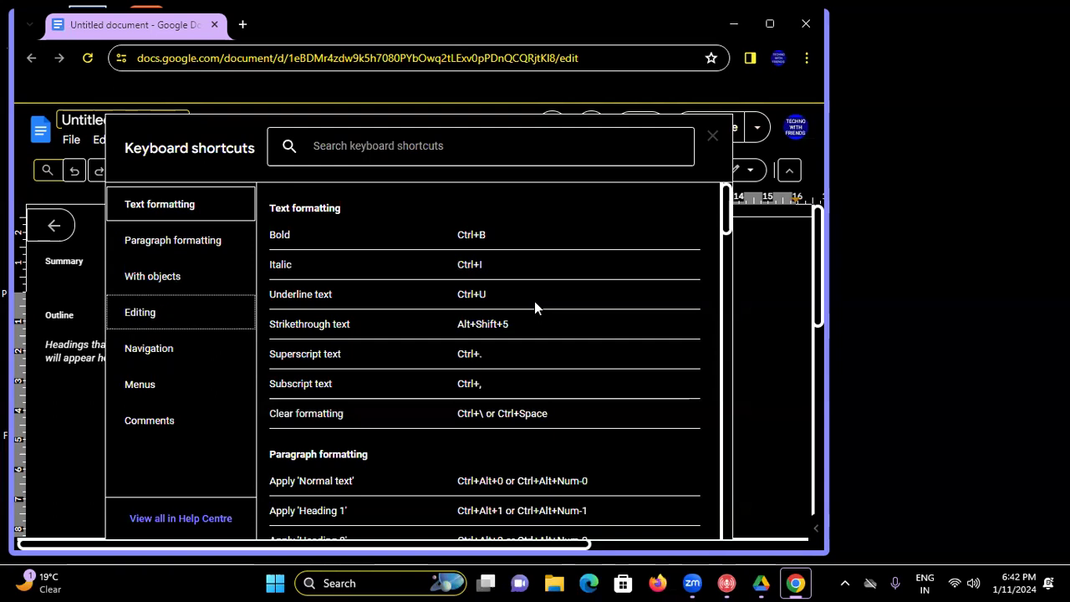
pyautogui.press('Up')
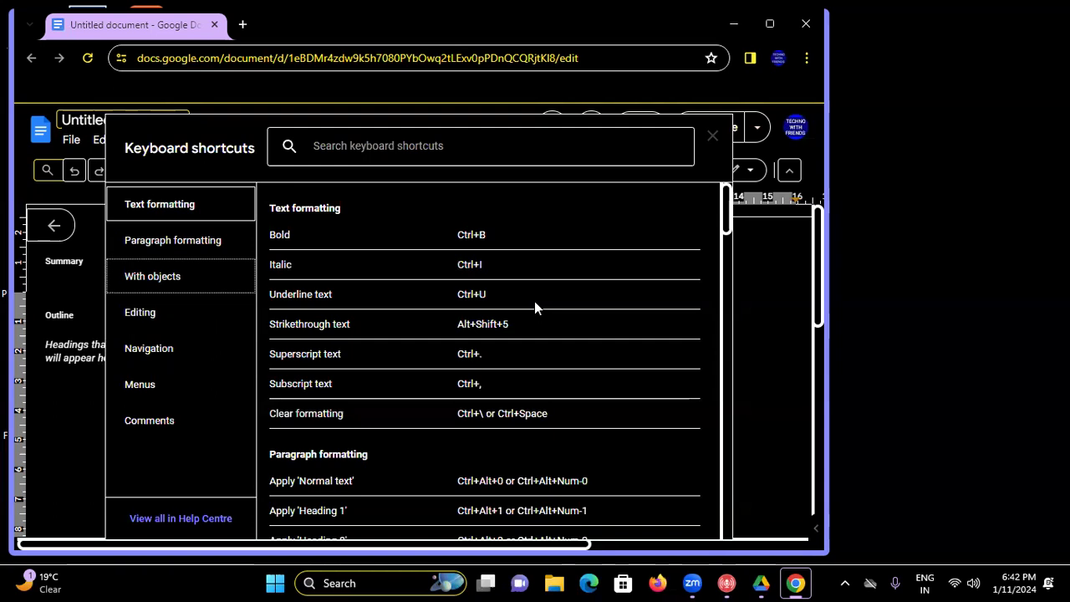
pyautogui.press('Up')
pyautogui.press('Up')
pyautogui.press('Up')
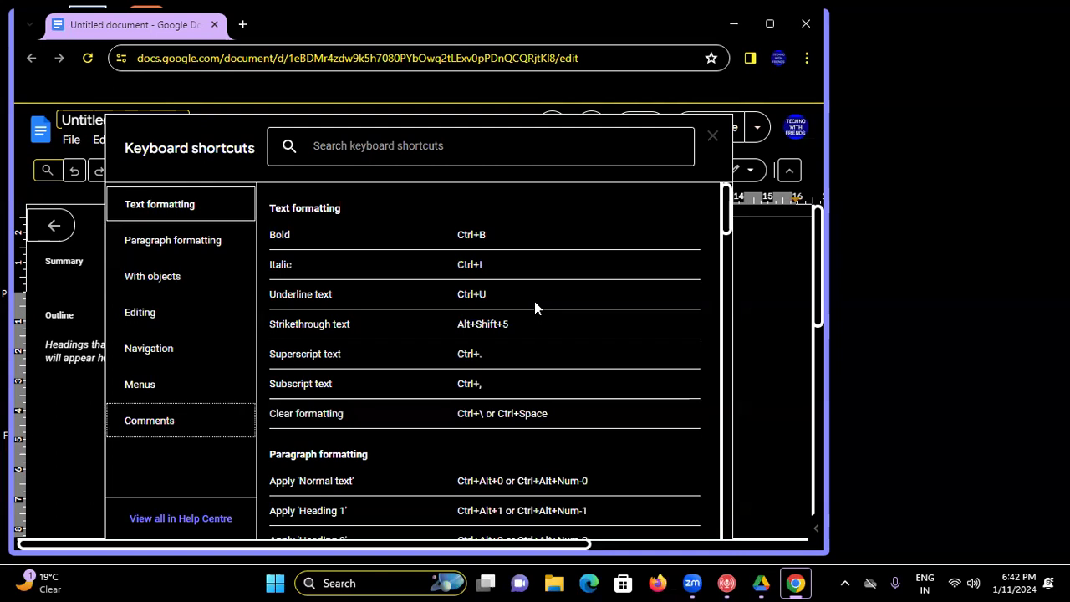
pyautogui.press('Down')
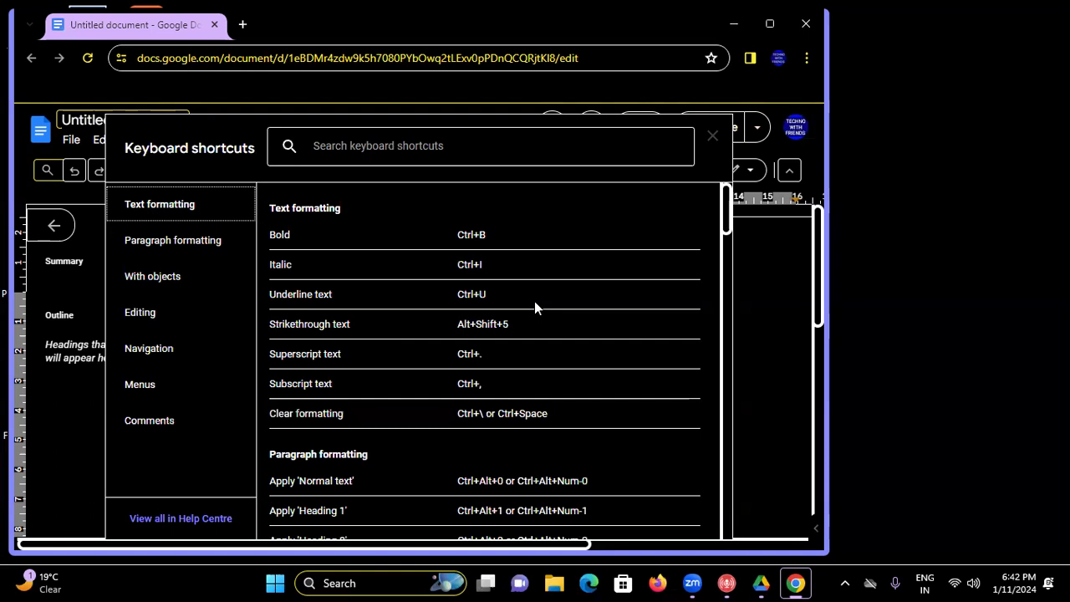
pyautogui.press('Tab')
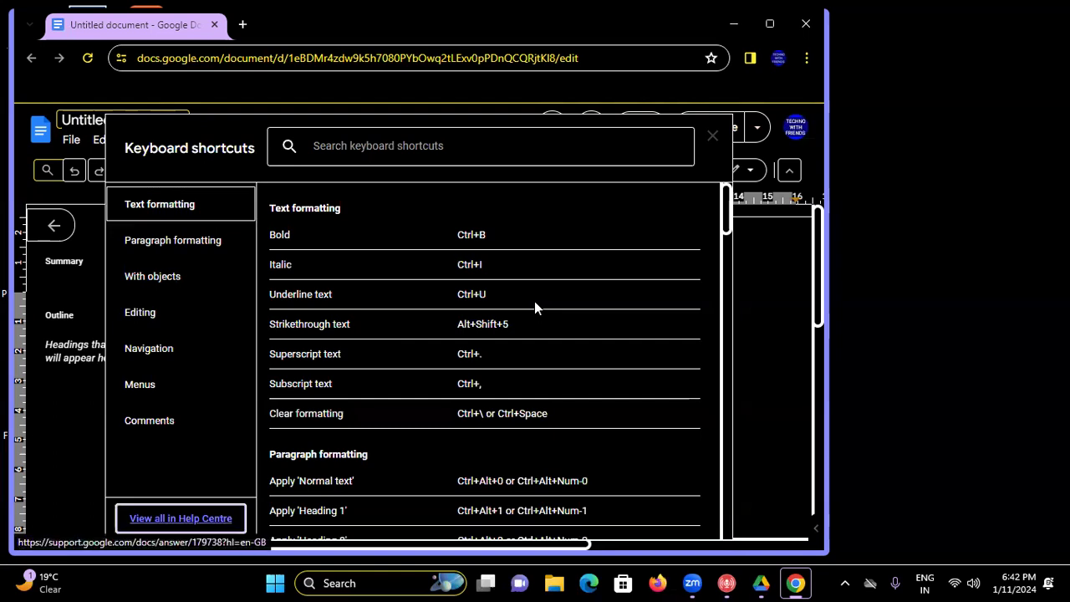
pyautogui.press('Tab')
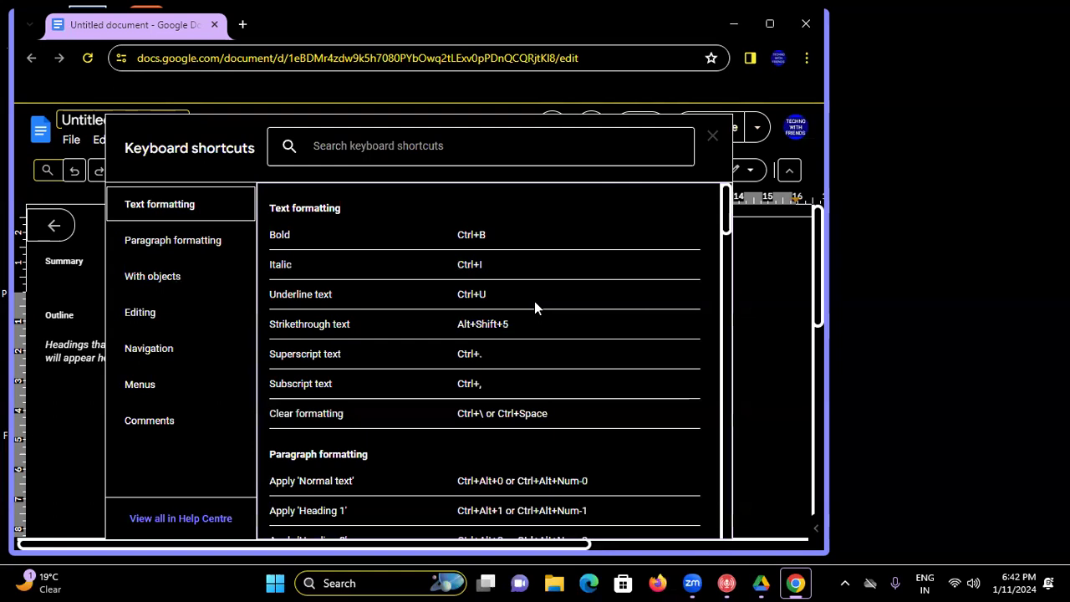
pyautogui.press('Tab')
pyautogui.press('Tab')
pyautogui.press('Tab')
pyautogui.press('Tab')
pyautogui.press('Tab')
pyautogui.press('Tab')
pyautogui.press('Tab')
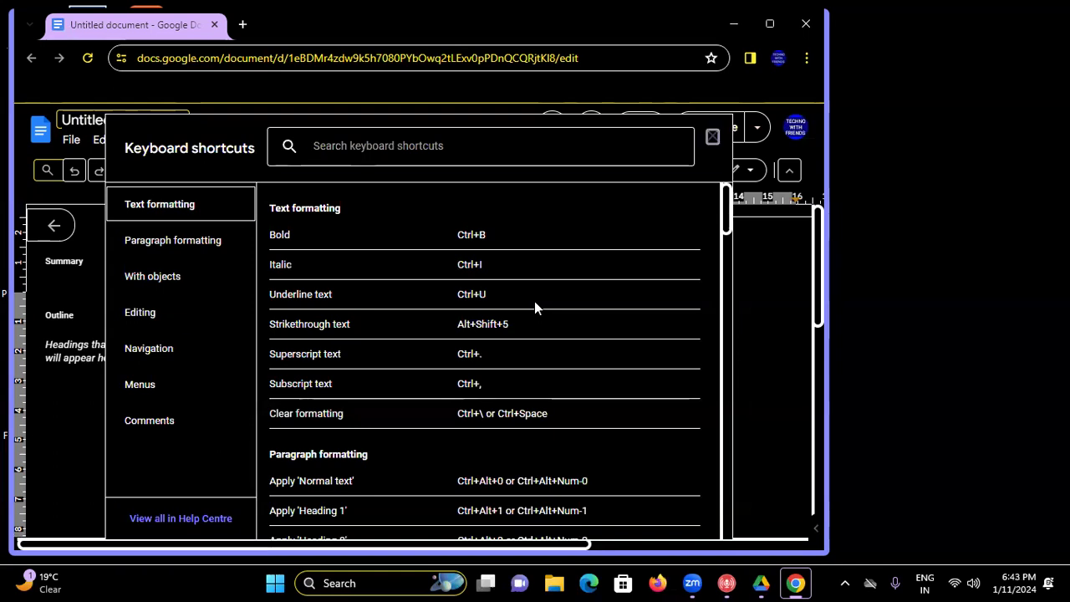
pyautogui.press('Tab')
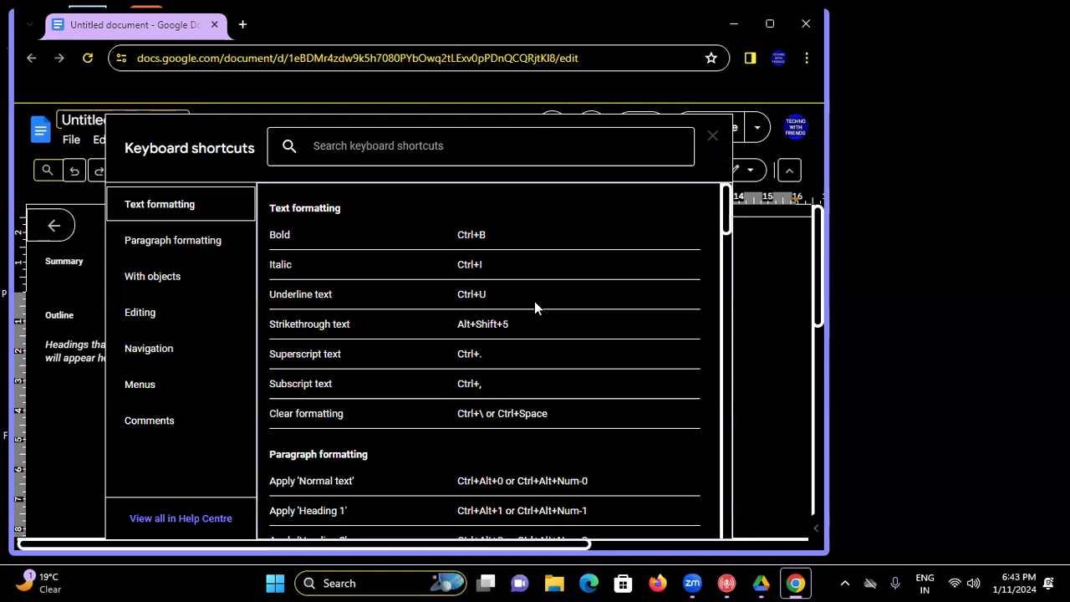
pyautogui.scroll(-4, 535, 307)
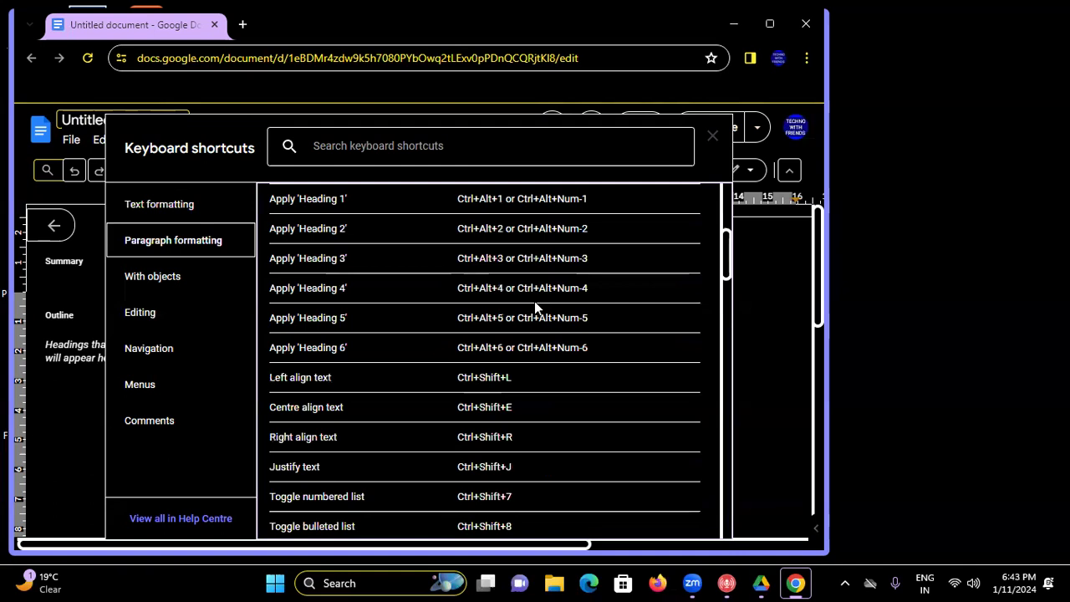
pyautogui.press('Down')
pyautogui.press('Up')
pyautogui.press('Tab')
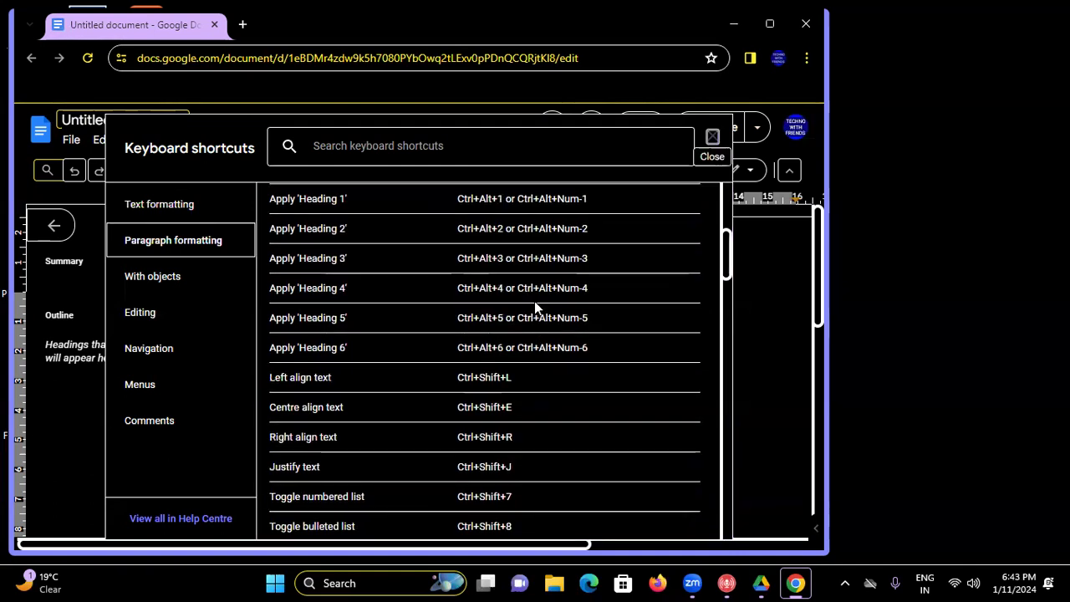
pyautogui.press('Tab')
pyautogui.press('Down')
pyautogui.press('Down')
pyautogui.press('Down')
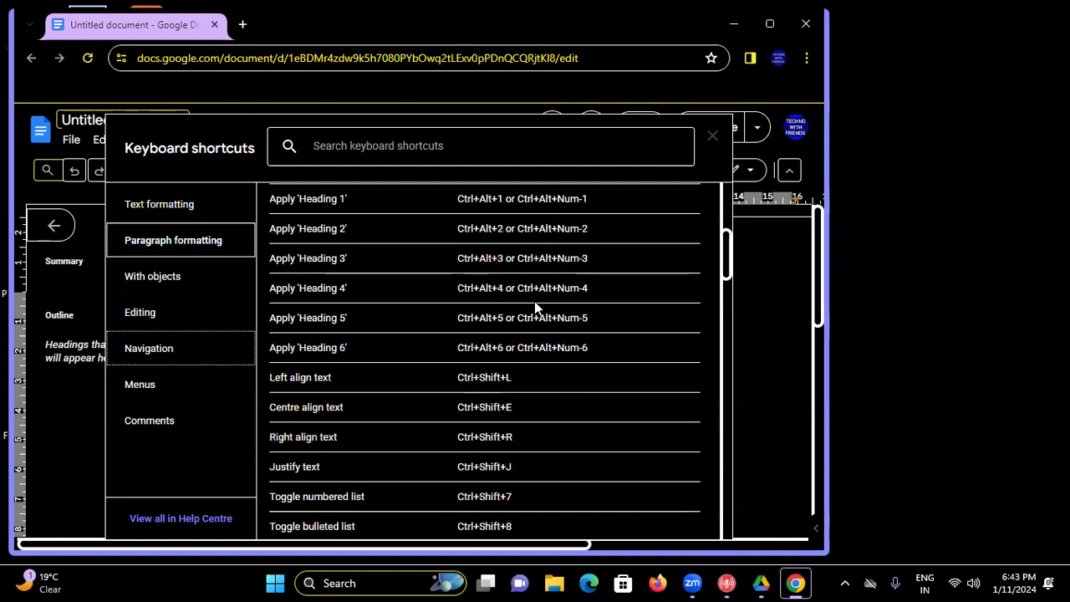
pyautogui.press('Down')
pyautogui.press('Down')
pyautogui.press('Down')
pyautogui.press('Down')
pyautogui.press('Down')
pyautogui.press('Down')
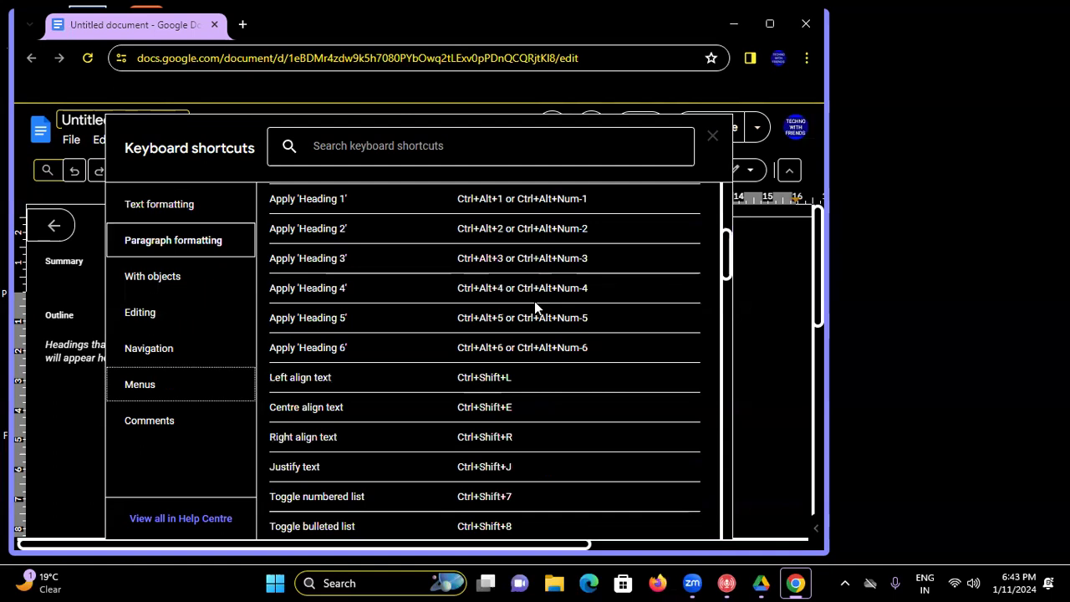
pyautogui.press('Down')
pyautogui.press('Down')
pyautogui.press('Down')
pyautogui.press('Down')
pyautogui.press('Down')
pyautogui.press('Down')
pyautogui.press('Down')
pyautogui.press('Down')
pyautogui.press('Down')
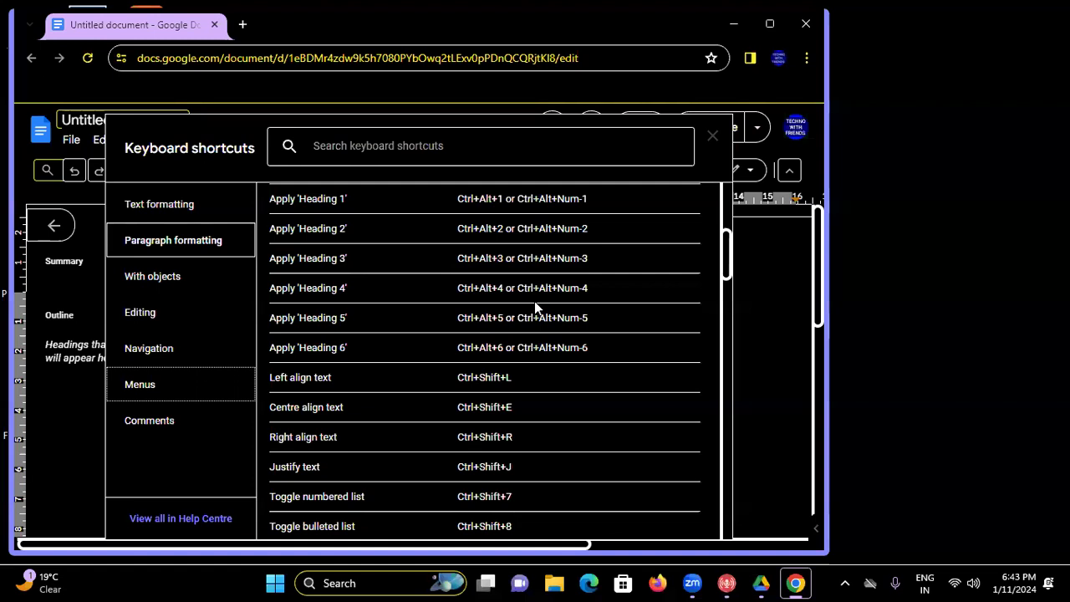
pyautogui.press('Down')
pyautogui.press('Down')
pyautogui.press('Down')
pyautogui.press('Down')
pyautogui.press('Down')
pyautogui.press('Down')
pyautogui.press('Down')
pyautogui.press('Down')
pyautogui.press('Down')
pyautogui.press('Down')
pyautogui.press('Down')
pyautogui.press('Down')
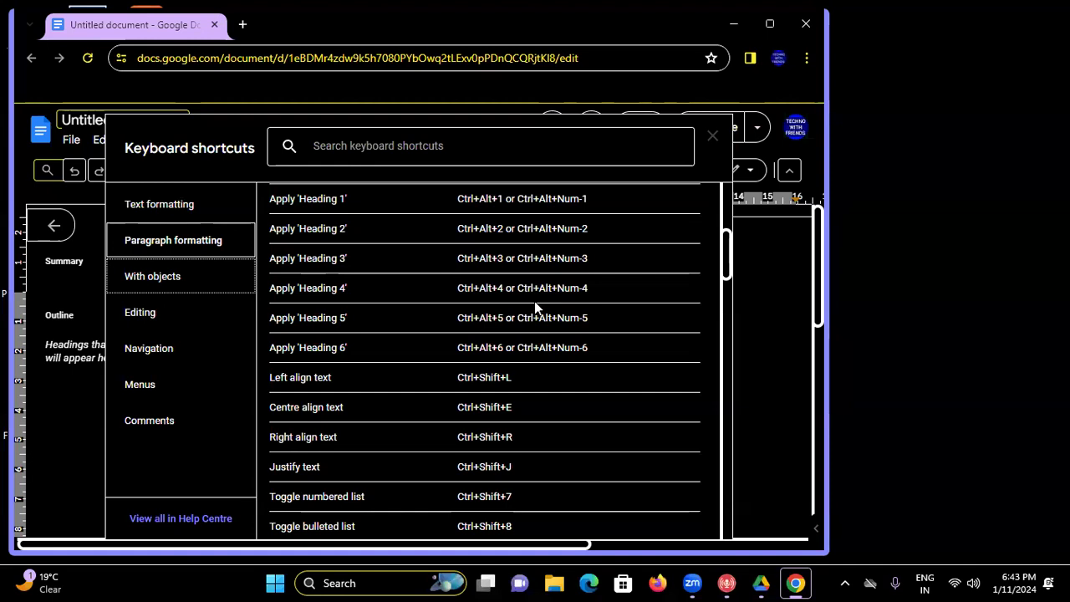
pyautogui.scroll(4, 535, 307)
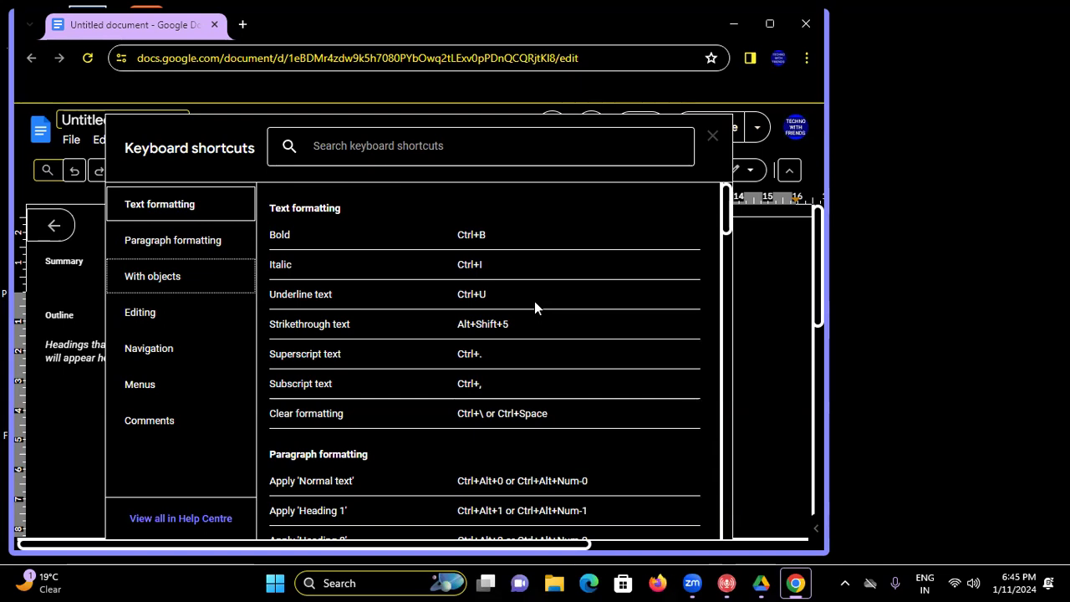
# - Close the Keyboard shortcuts dialog to return to the empty Untitled document
pyautogui.press('Escape')
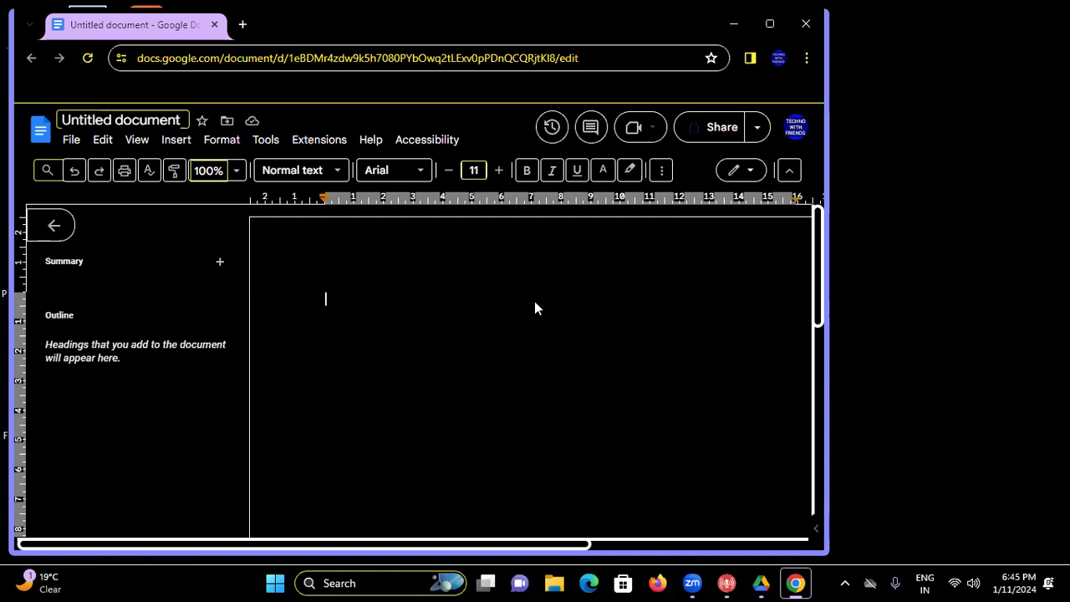
# - Paste the keyboard-shortcuts list into the page, then bring up the Help menu
pyautogui.hotkey('ctrl', 'v')
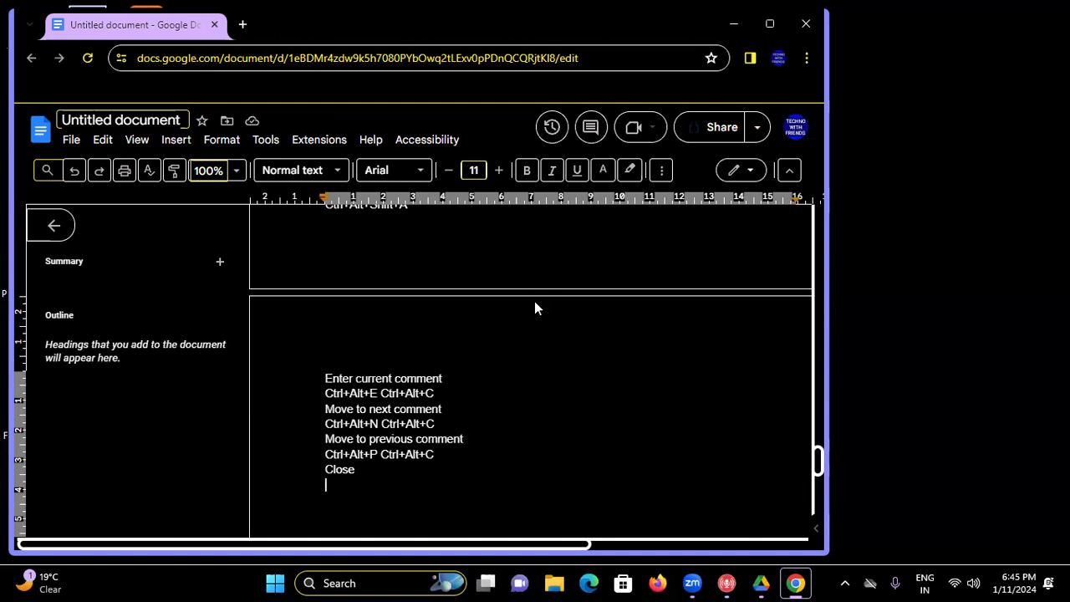
pyautogui.hotkey('alt', 'h')
# - Browse down the Help menu items and back up to Search the menus
pyautogui.press('Down')
pyautogui.press('Down')
pyautogui.press('Down')
pyautogui.press('Down')
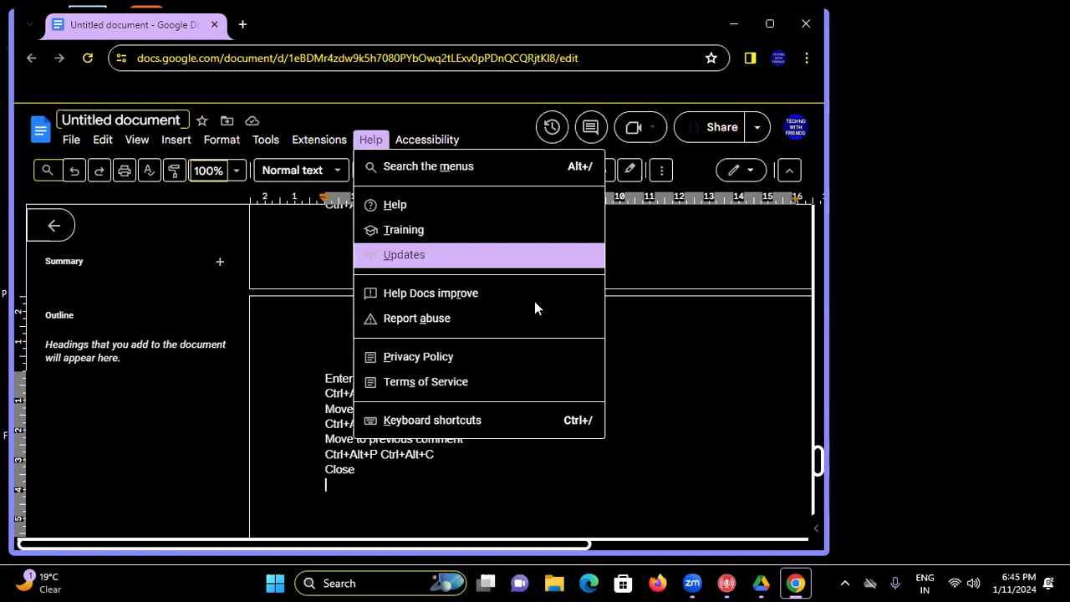
pyautogui.press('Down')
pyautogui.press('Down')
pyautogui.press('Down')
pyautogui.press('Down')
pyautogui.press('Down')
pyautogui.press('Down')
pyautogui.press('Down')
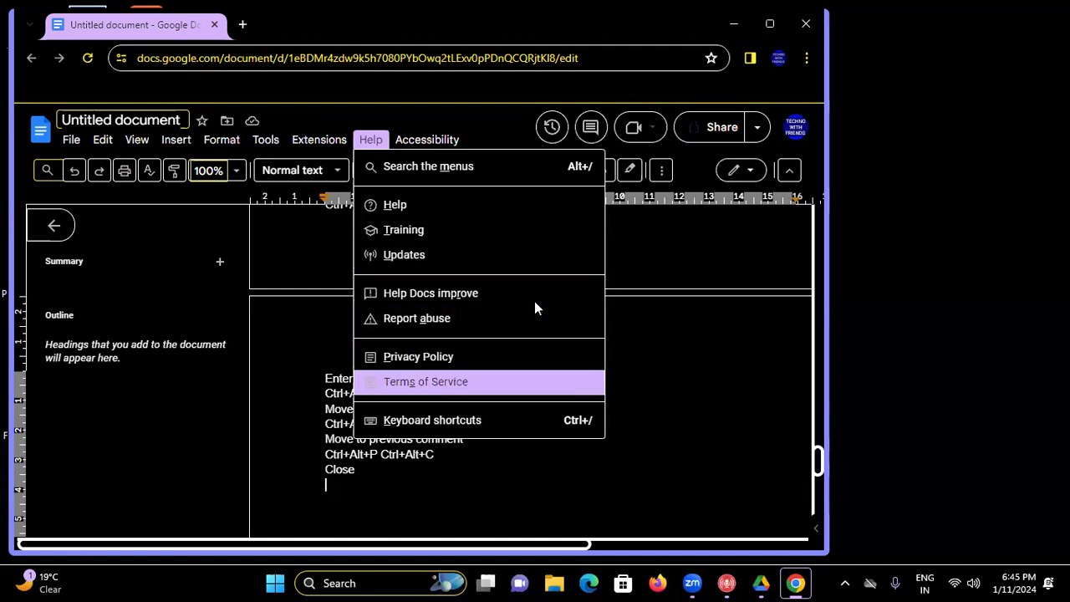
pyautogui.press('Up')
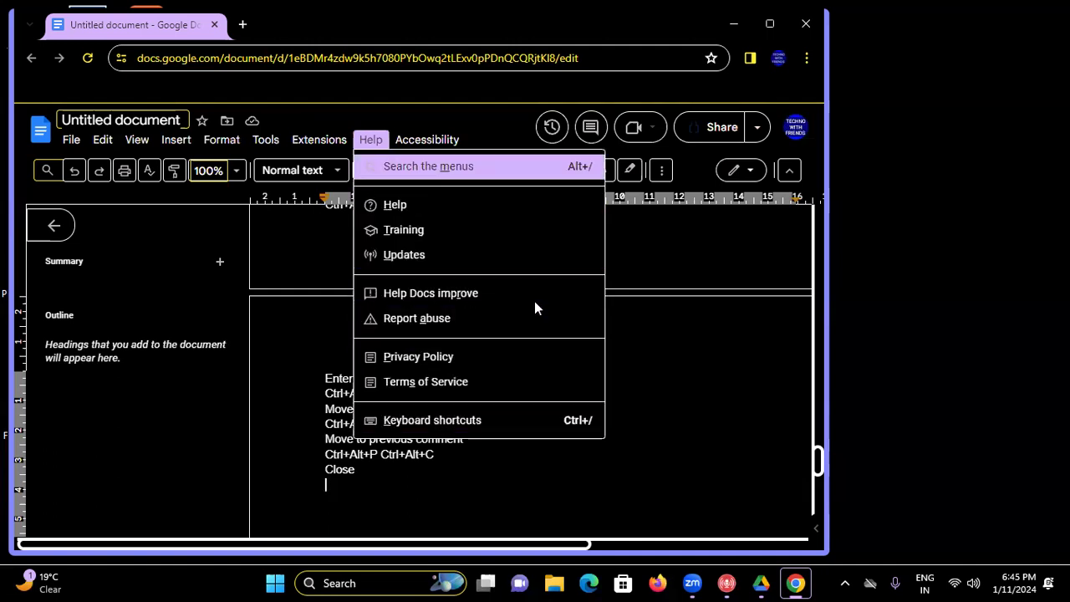
# - Move left through the Extensions, Tools and Format menus to Insert, browsing each list
pyautogui.press('Left')
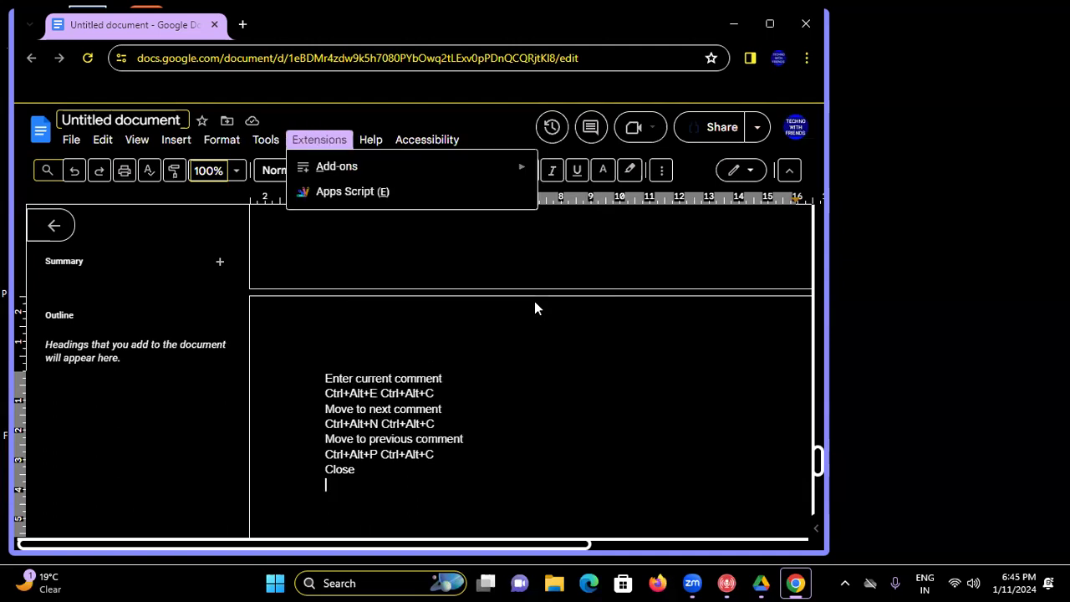
pyautogui.press('Down')
pyautogui.press('Left')
pyautogui.press('Down')
pyautogui.press('Down')
pyautogui.press('Left')
pyautogui.press('Down')
pyautogui.press('Down')
pyautogui.press('Down')
pyautogui.press('Left')
pyautogui.press('Down')
pyautogui.press('Down')
pyautogui.press('Down')
pyautogui.press('Down')
pyautogui.press('Down')
# - Browse the View and Edit menus, then step down File past Email and Download to Rename
pyautogui.press('Left')
pyautogui.press('Down')
pyautogui.press('Down')
pyautogui.press('Down')
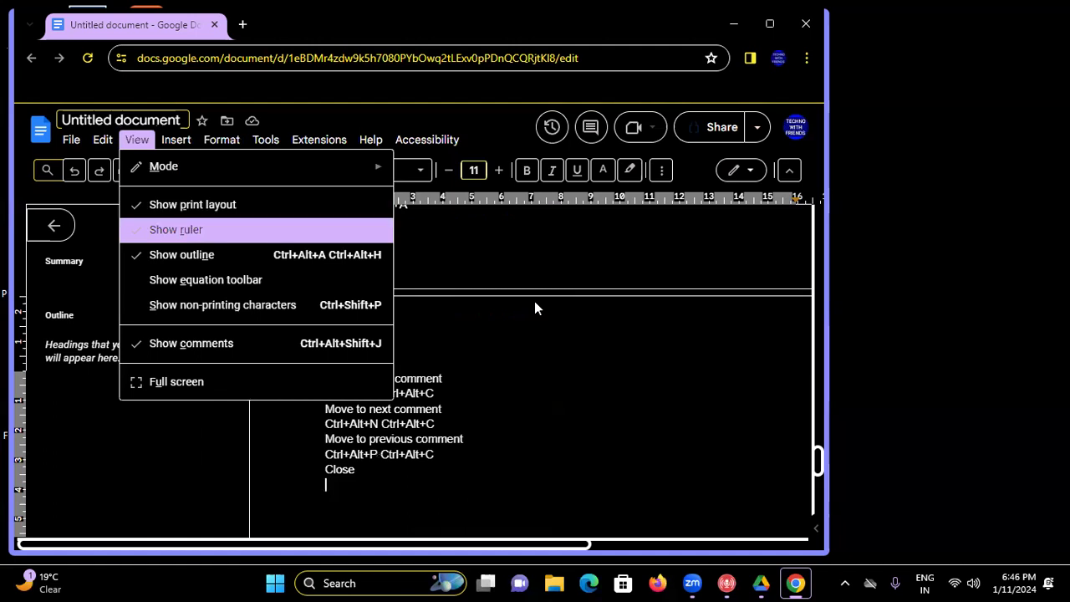
pyautogui.press('Down')
pyautogui.press('Down')
pyautogui.press('Left')
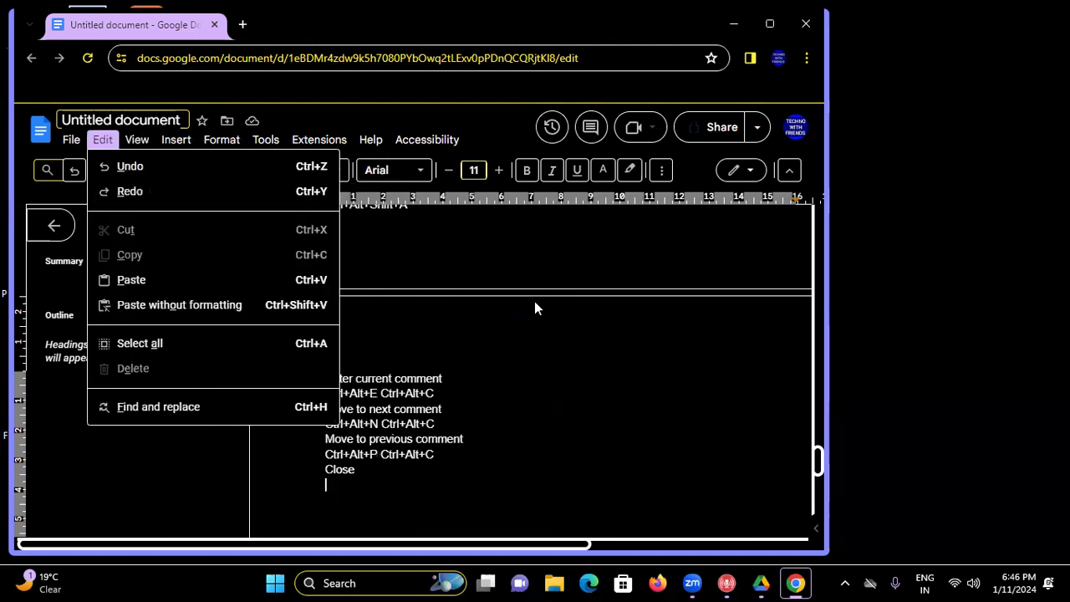
pyautogui.press('Down')
pyautogui.press('Down')
pyautogui.press('Down')
pyautogui.press('Down')
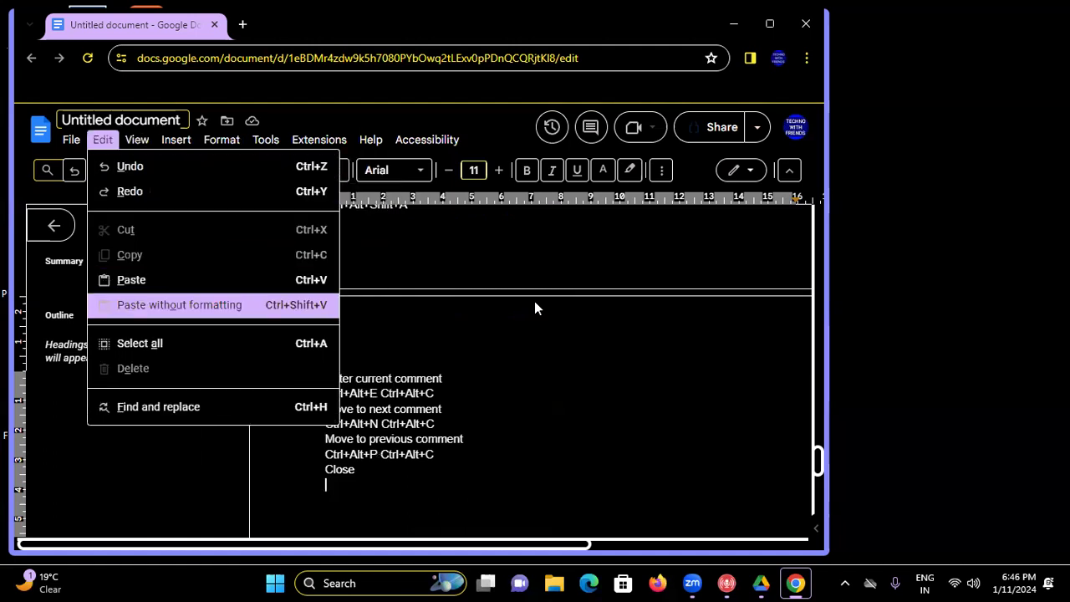
pyautogui.press('Down')
pyautogui.press('Left')
pyautogui.press('Down')
pyautogui.press('Down')
pyautogui.press('Down')
pyautogui.press('Down')
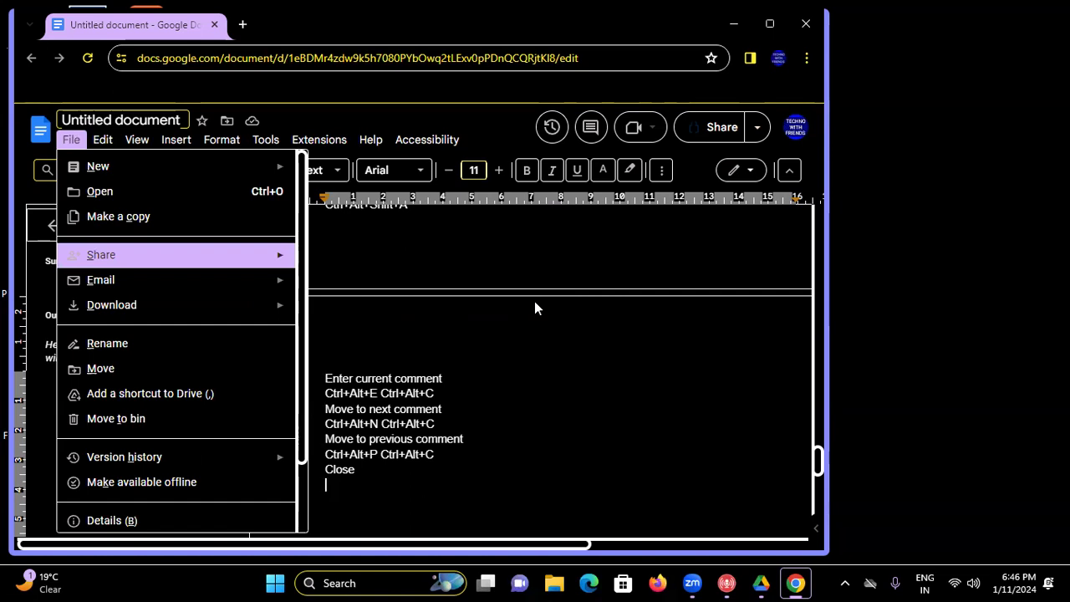
pyautogui.press('Down')
pyautogui.press('Down')
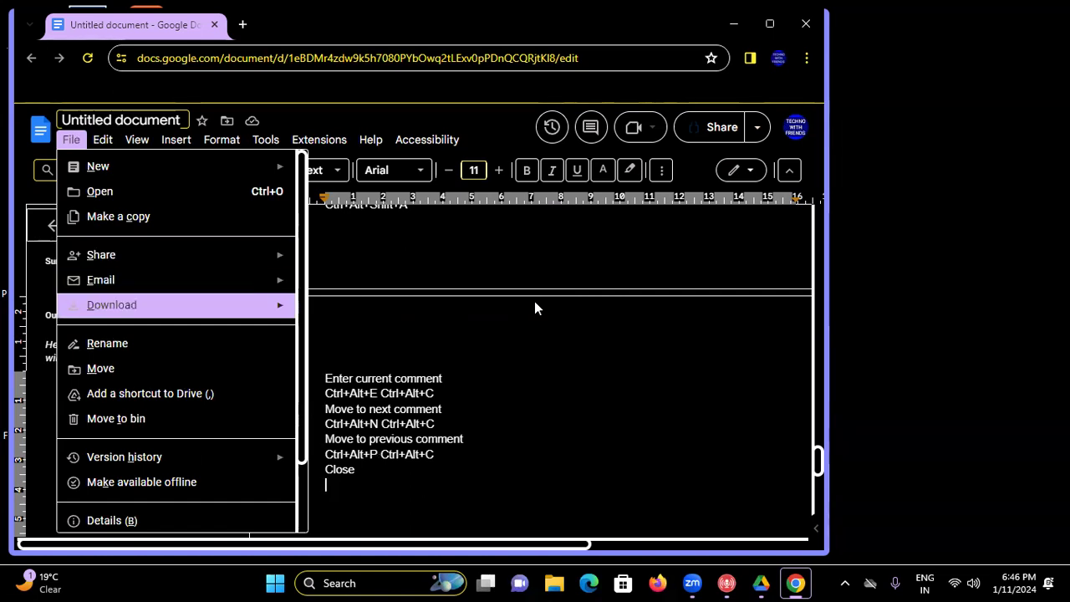
pyautogui.press('Down')
pyautogui.press('Down')
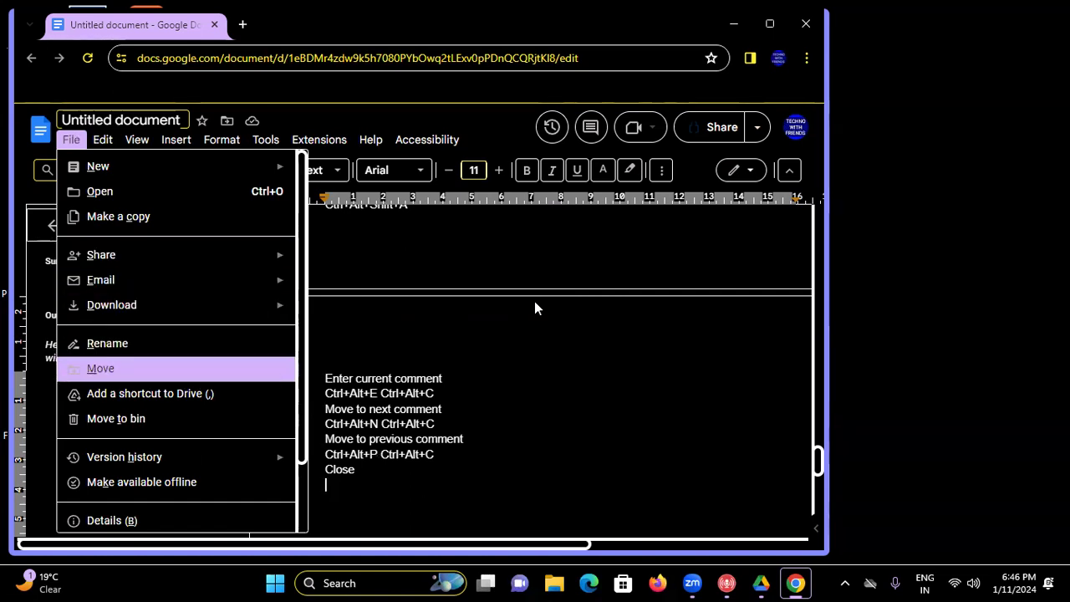
pyautogui.press('Down')
pyautogui.press('Down')
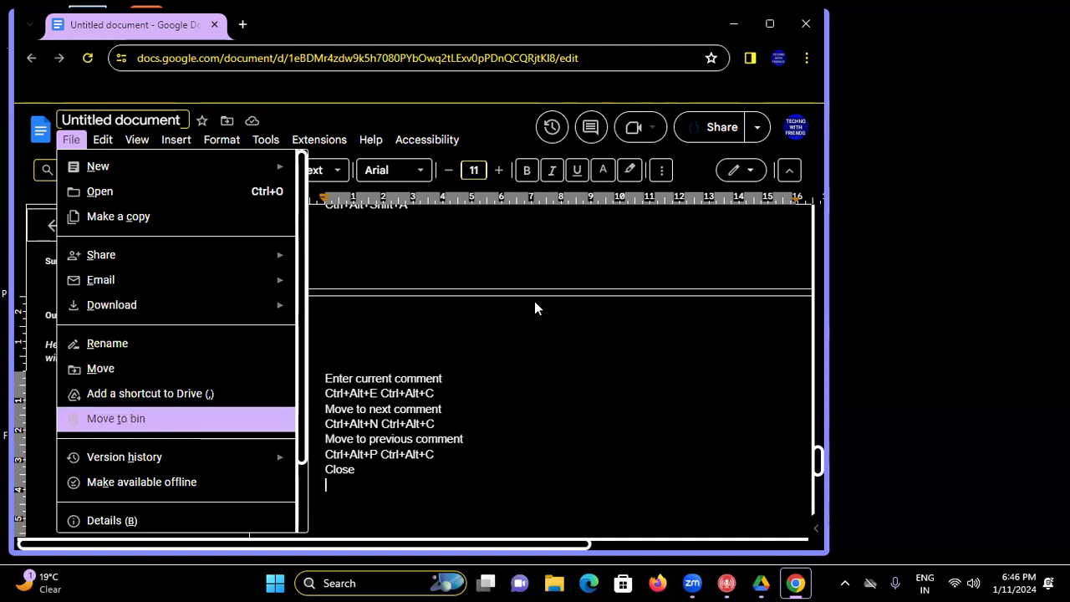
# - Download the document as PDF document (.pdf) from the File > Download submenu
pyautogui.press('Up')
pyautogui.press('Up')
pyautogui.press('Up')
pyautogui.press('Up')
pyautogui.press('Up')
pyautogui.press('Up')
pyautogui.press('Up')
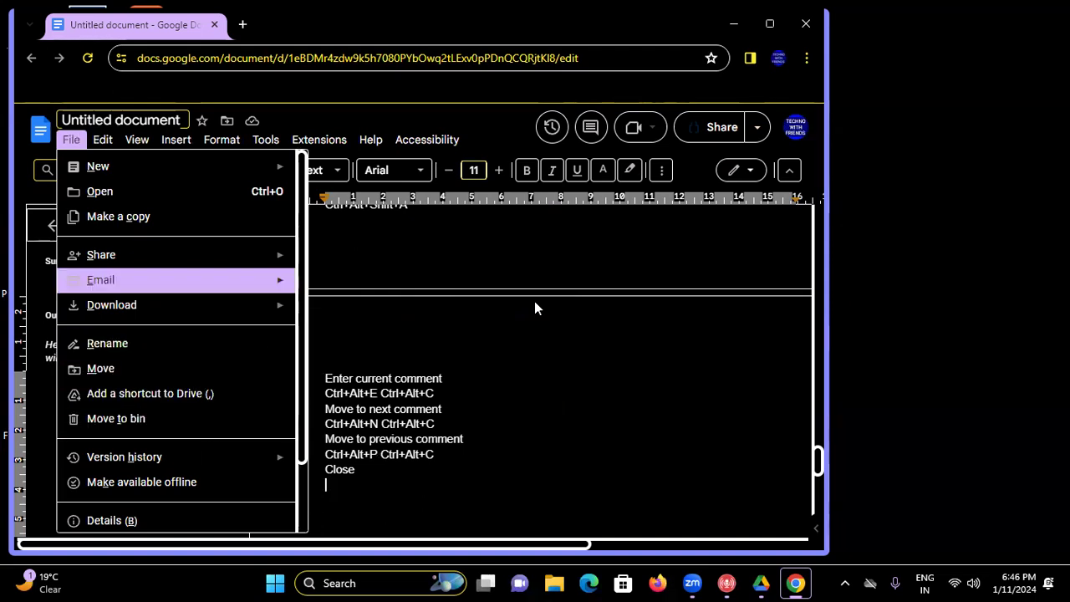
pyautogui.press('Down')
pyautogui.press('Down')
pyautogui.press('Down')
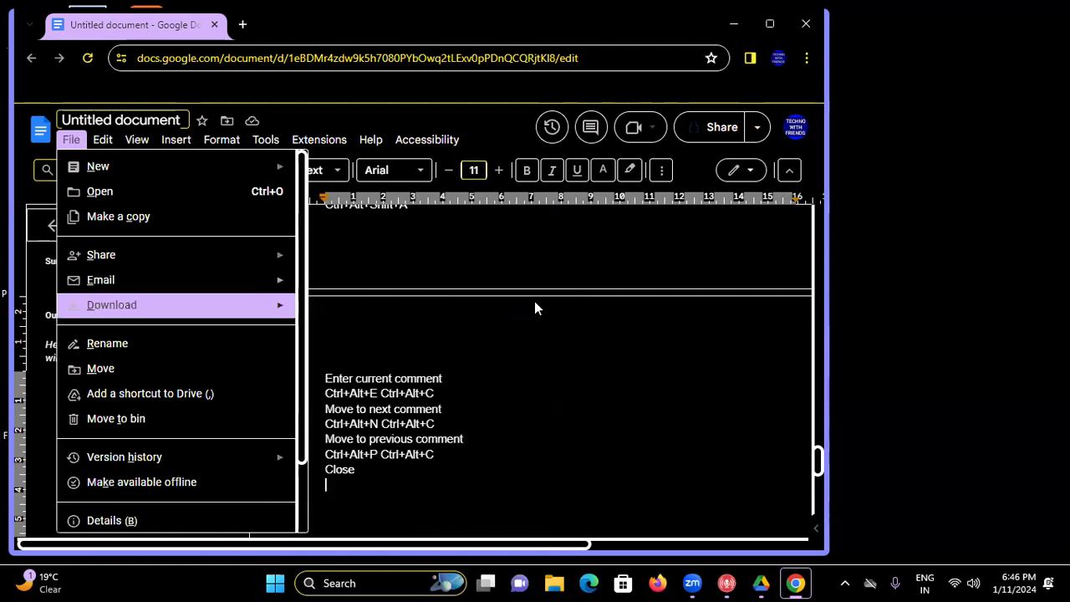
pyautogui.press('Right')
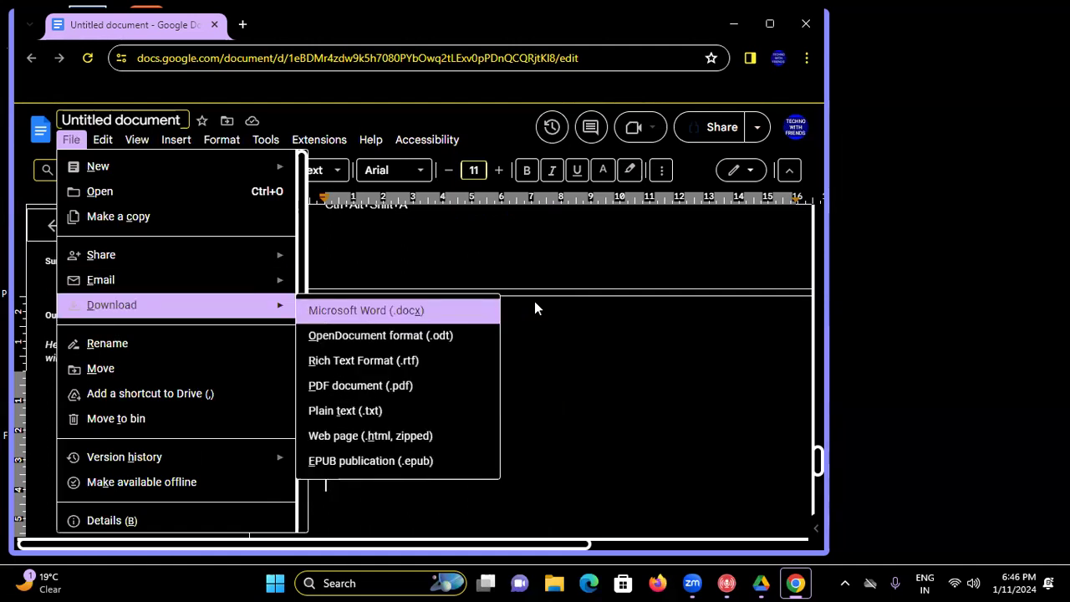
pyautogui.press('Down')
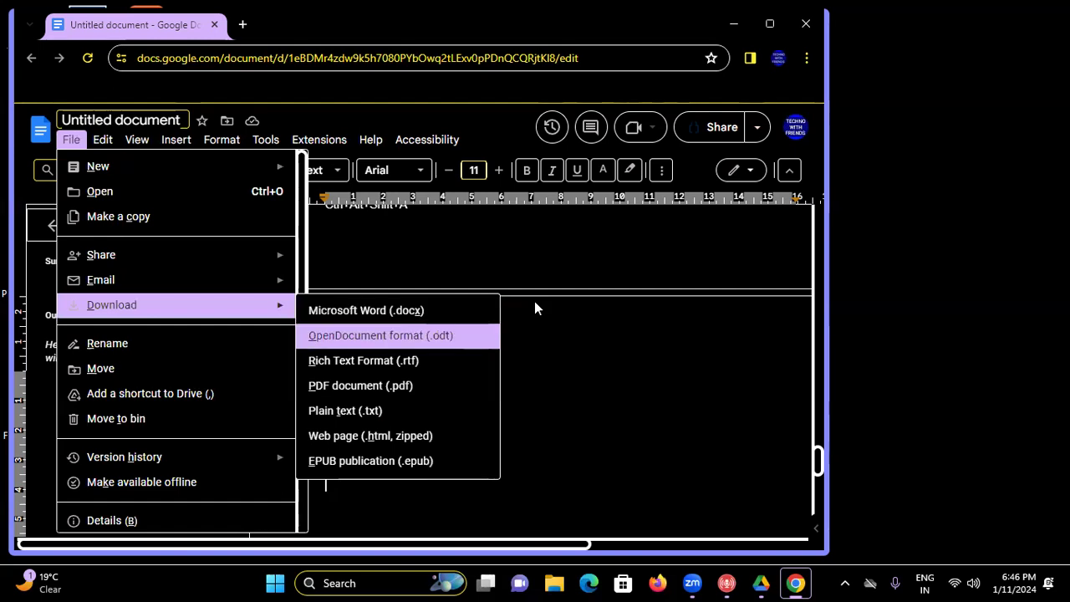
pyautogui.press('Up')
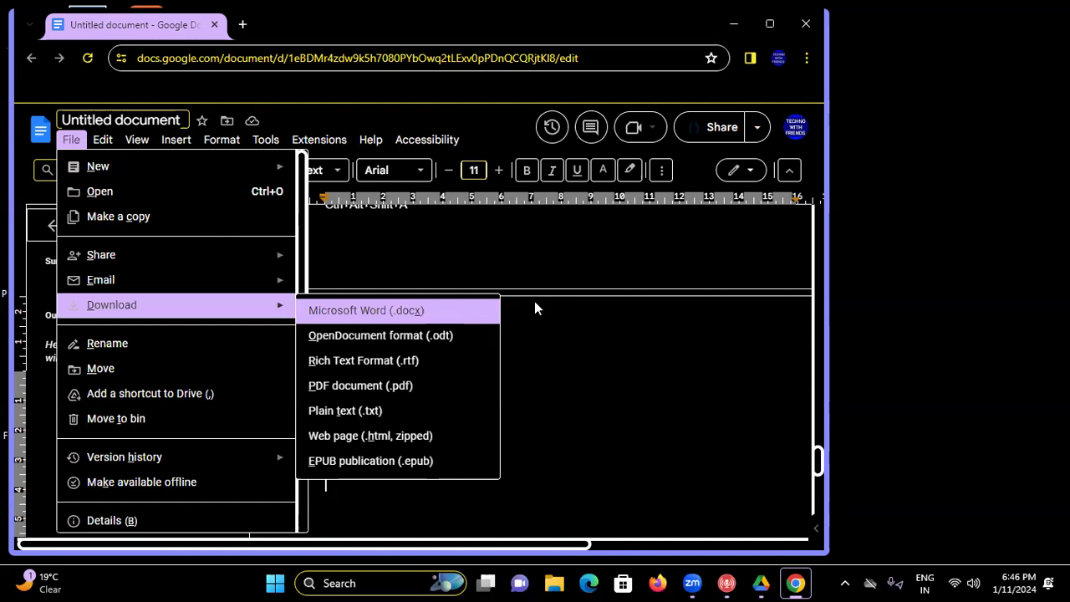
pyautogui.press('Down')
pyautogui.press('Down')
pyautogui.press('Down')
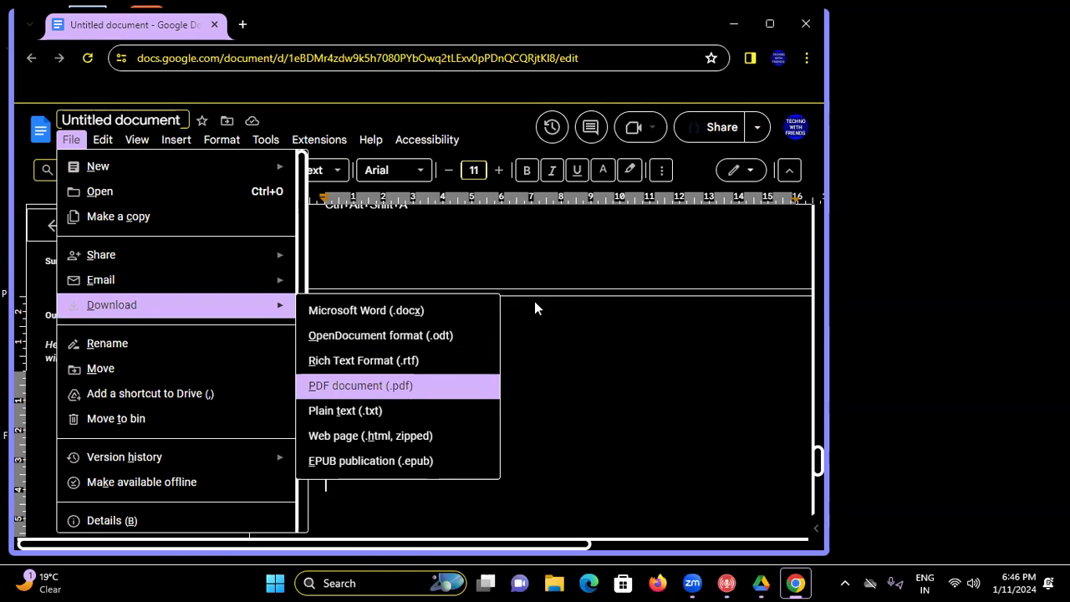
pyautogui.press('Return')
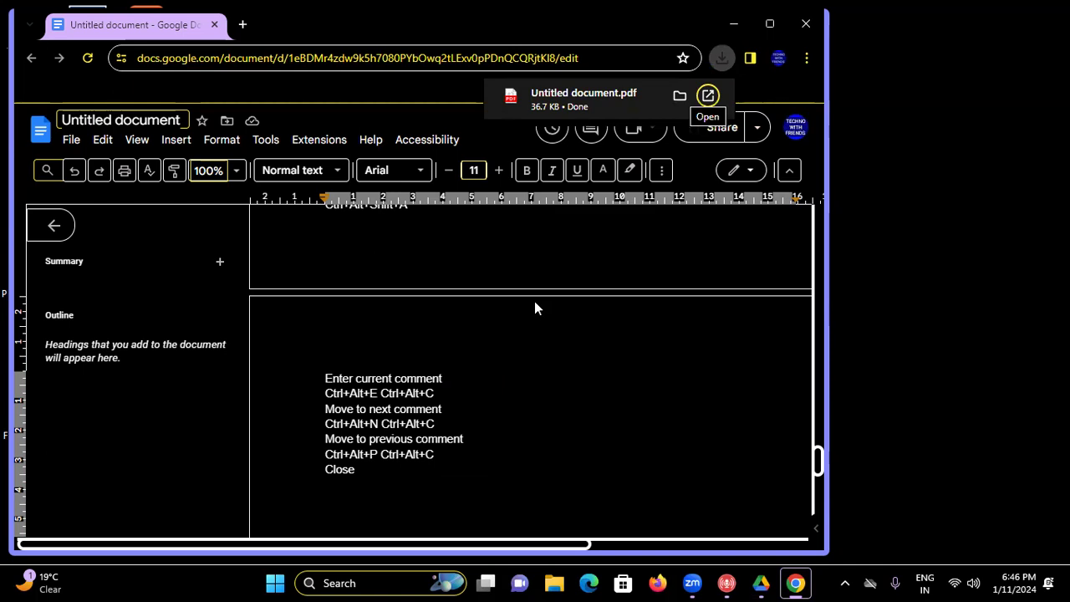
# - Open Untitled document.pdf in Chrome's PDF viewer and scroll down to page 2
pyautogui.press('Return')
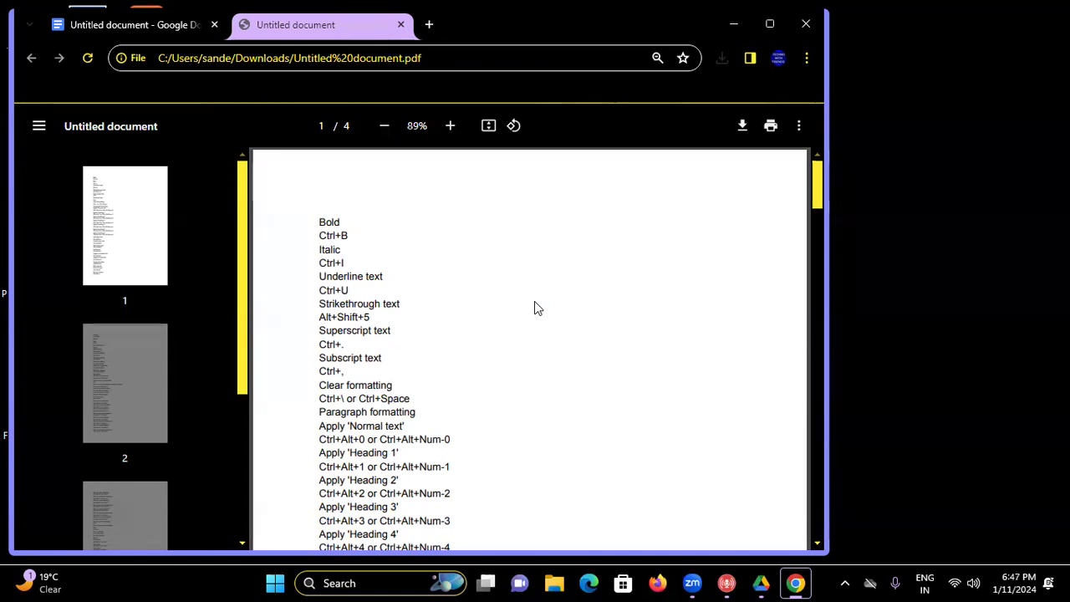
pyautogui.press('Tab')
pyautogui.press('Tab')
pyautogui.press('Tab')
pyautogui.press('Tab')
pyautogui.press('Tab')
pyautogui.press('Tab')
pyautogui.press('Tab')
pyautogui.press('Tab')
pyautogui.press('Tab')
pyautogui.press('Tab')
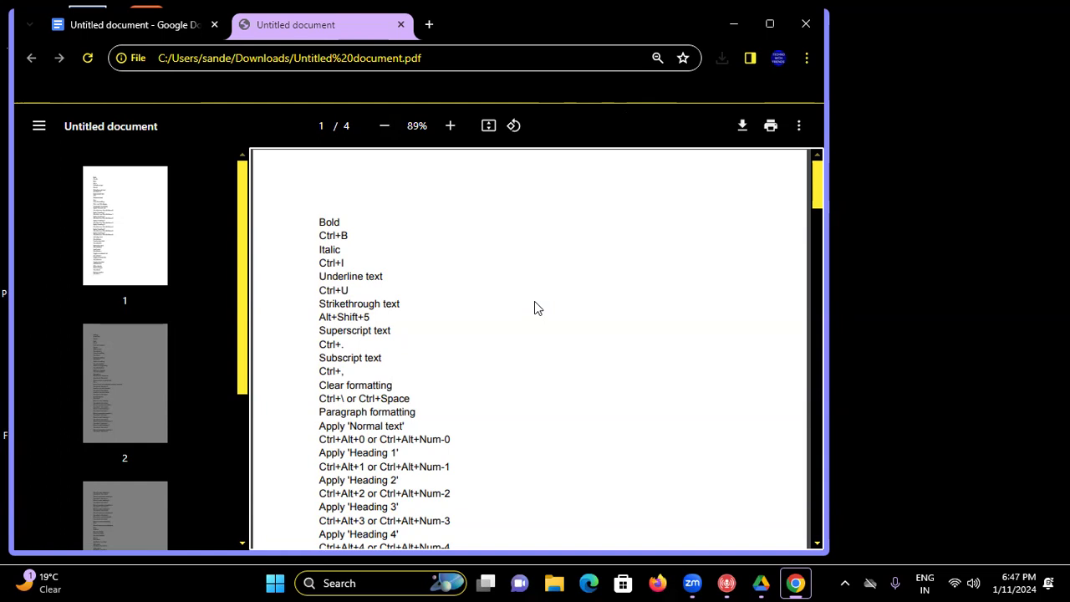
pyautogui.scroll(-8, 535, 308)
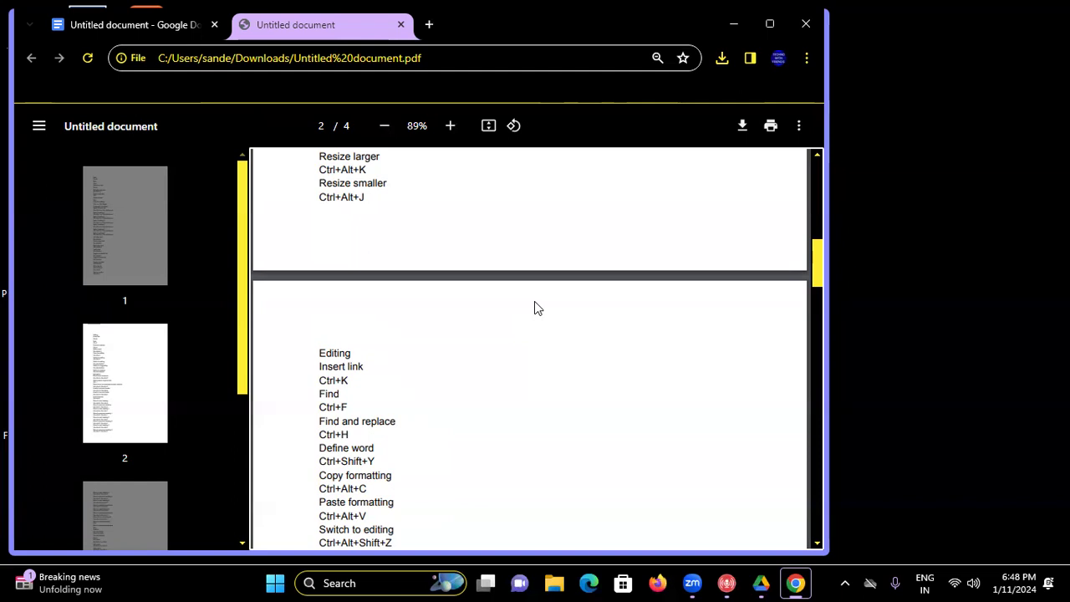
# - Jump ahead to page 3 of the PDF, then close the viewer window with Alt+F4
pyautogui.press('Right')
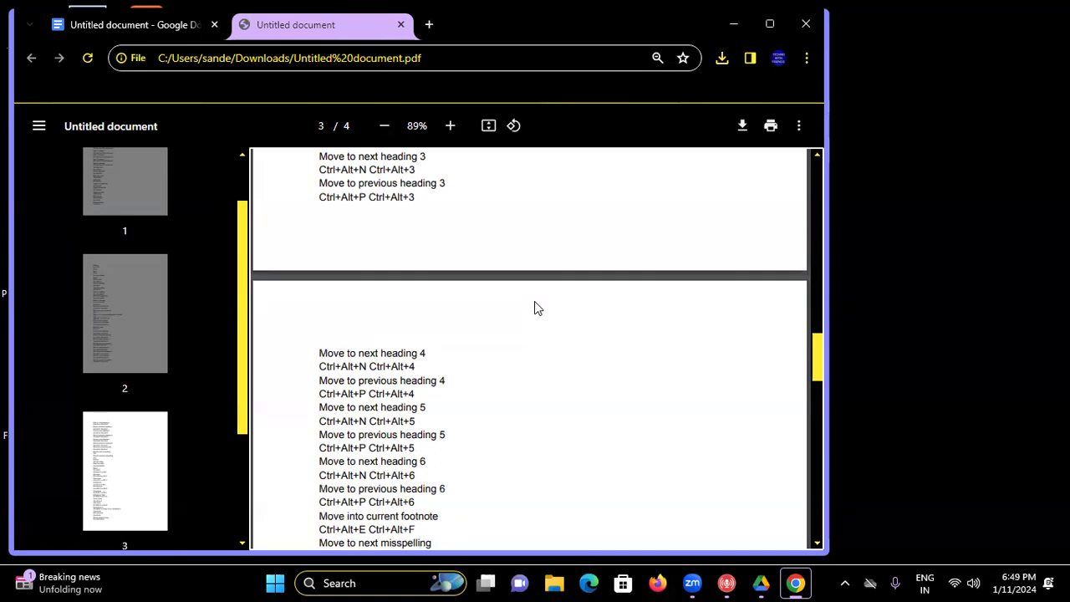
pyautogui.hotkey('alt', 'F4')
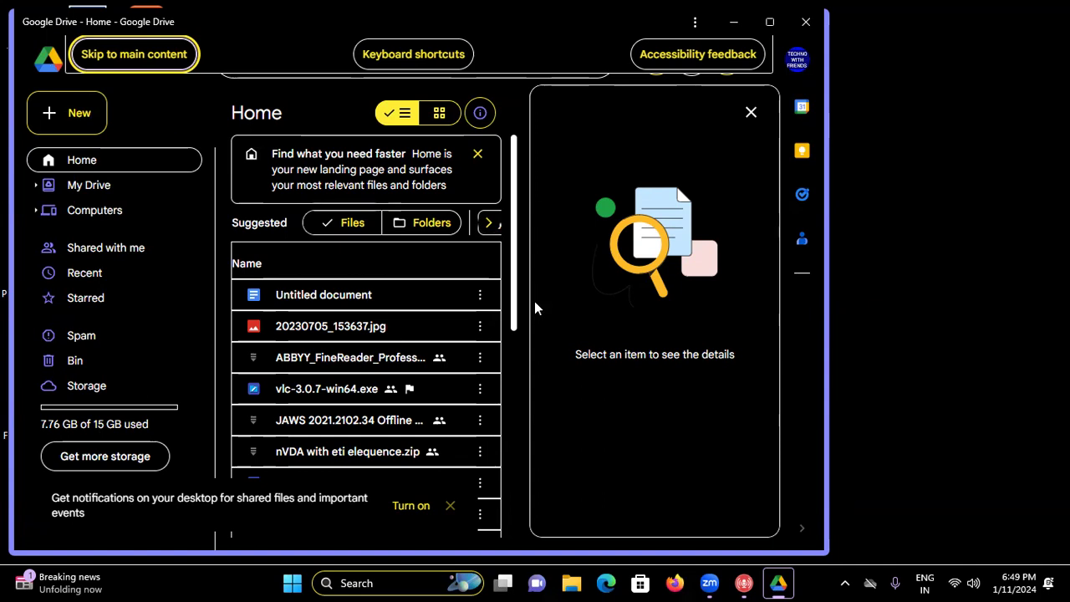
# - Create a new blank Google Docs document from Google Drive using Shift+T
pyautogui.hotkey('shift', 't')
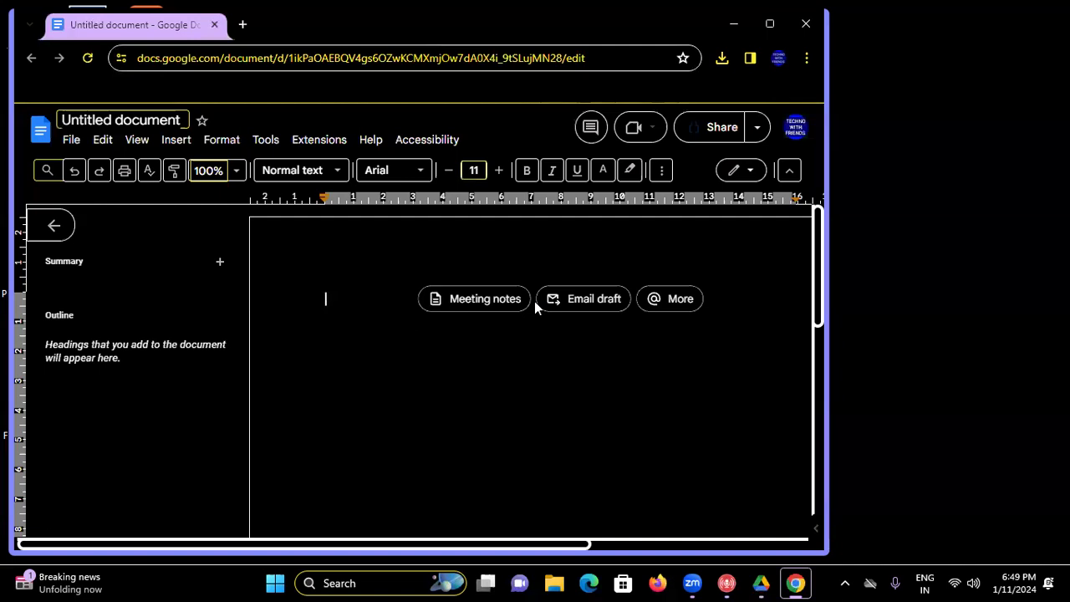
# - Add and remove a tab, then open Help and move across the menu bar to File
pyautogui.press('Tab')
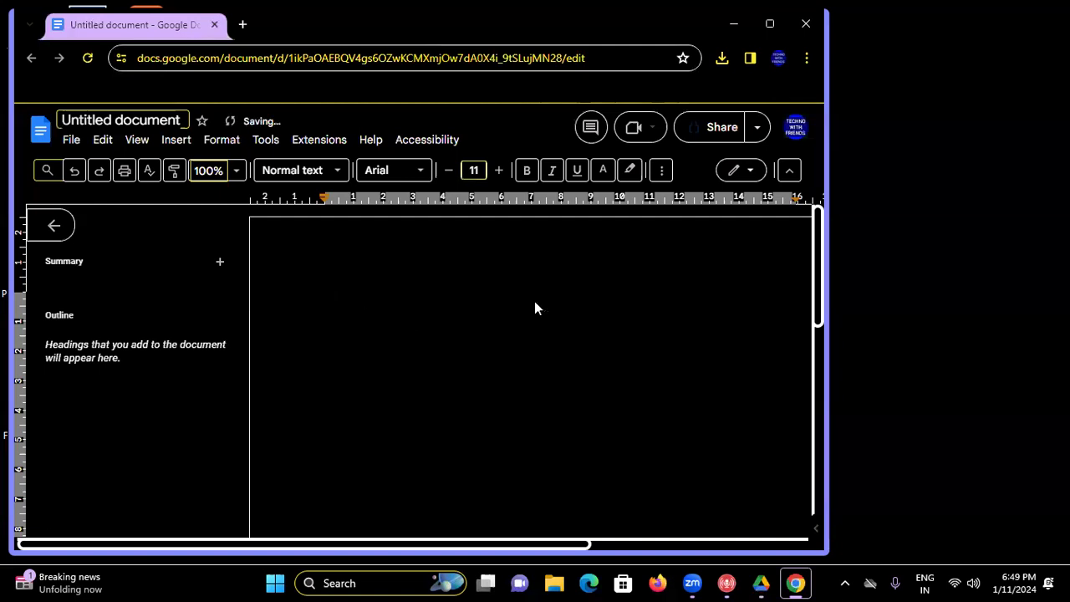
pyautogui.press('BackSpace')
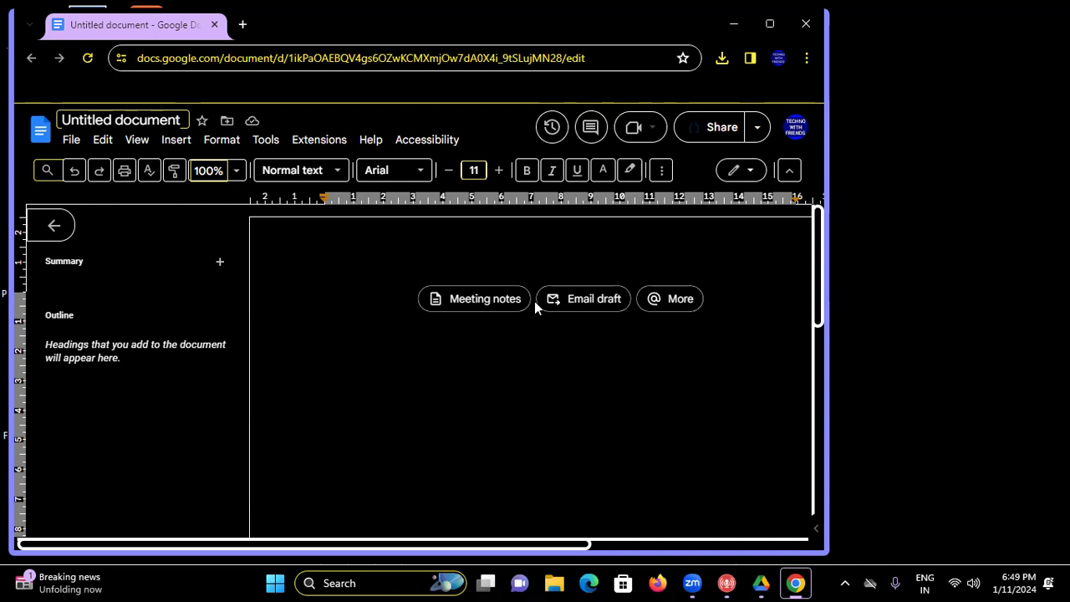
pyautogui.hotkey('alt', 'h')
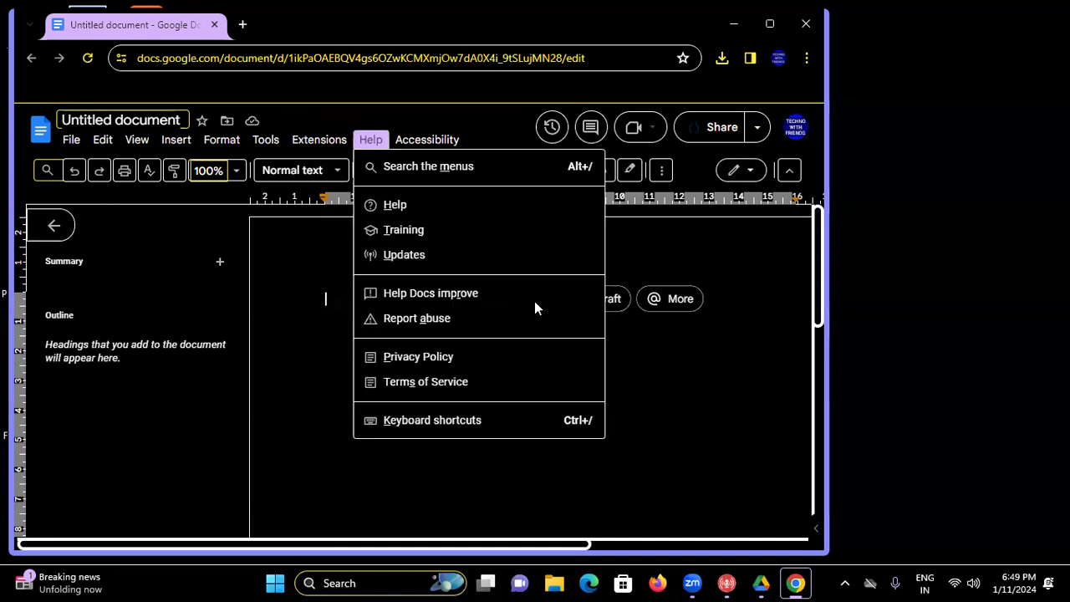
pyautogui.press('Left')
pyautogui.press('Left')
pyautogui.press('Left')
pyautogui.press('Left')
pyautogui.press('Left')
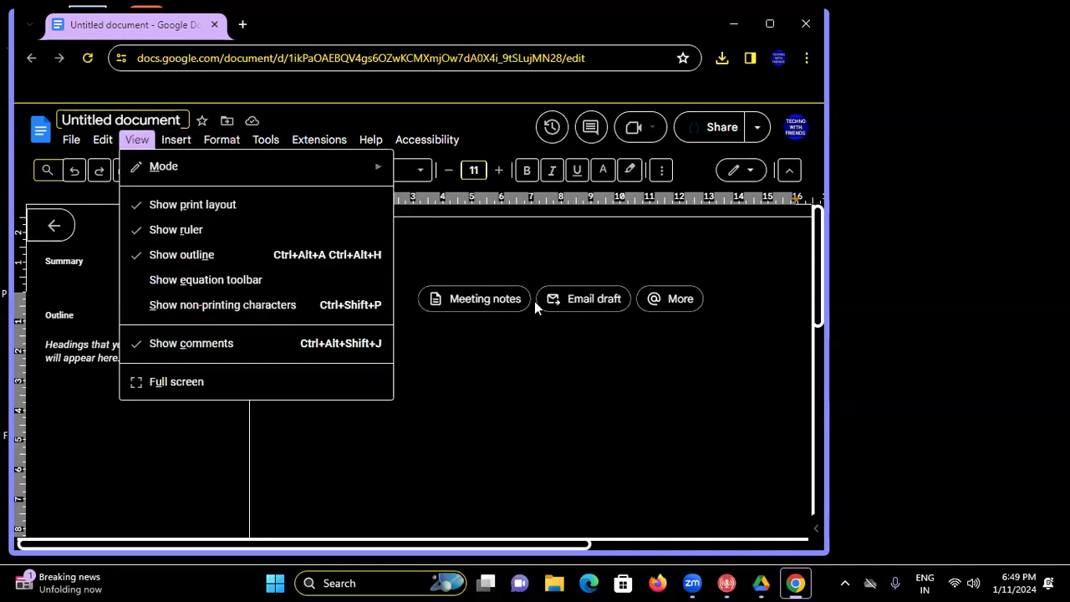
pyautogui.press('Left')
pyautogui.press('Left')
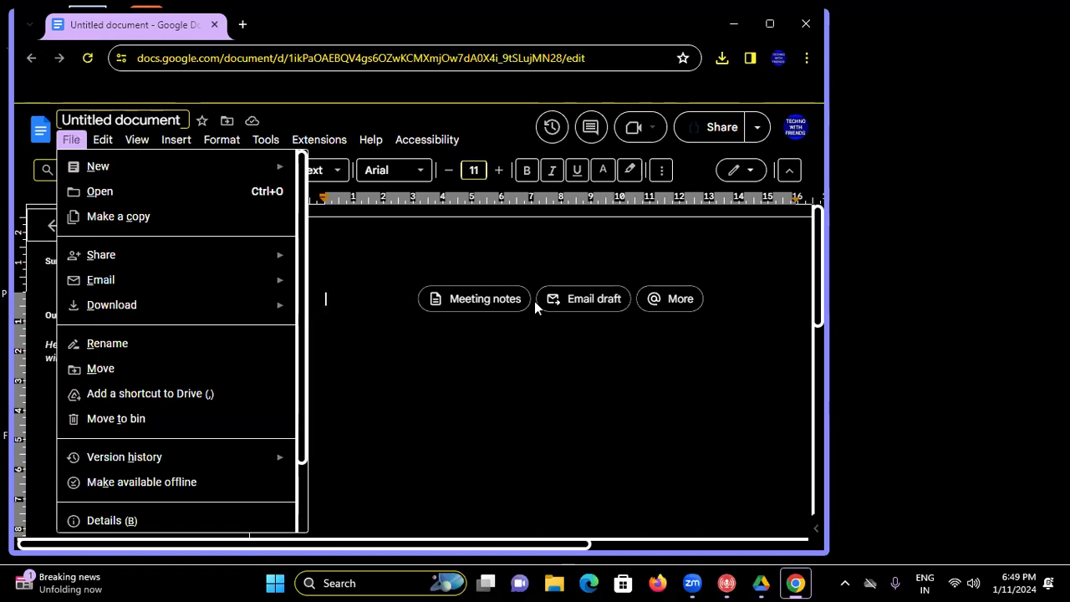
pyautogui.press('Left')
pyautogui.press('Right')
# - Step down the File menu items past Language and Page setup to Print
pyautogui.press('Down')
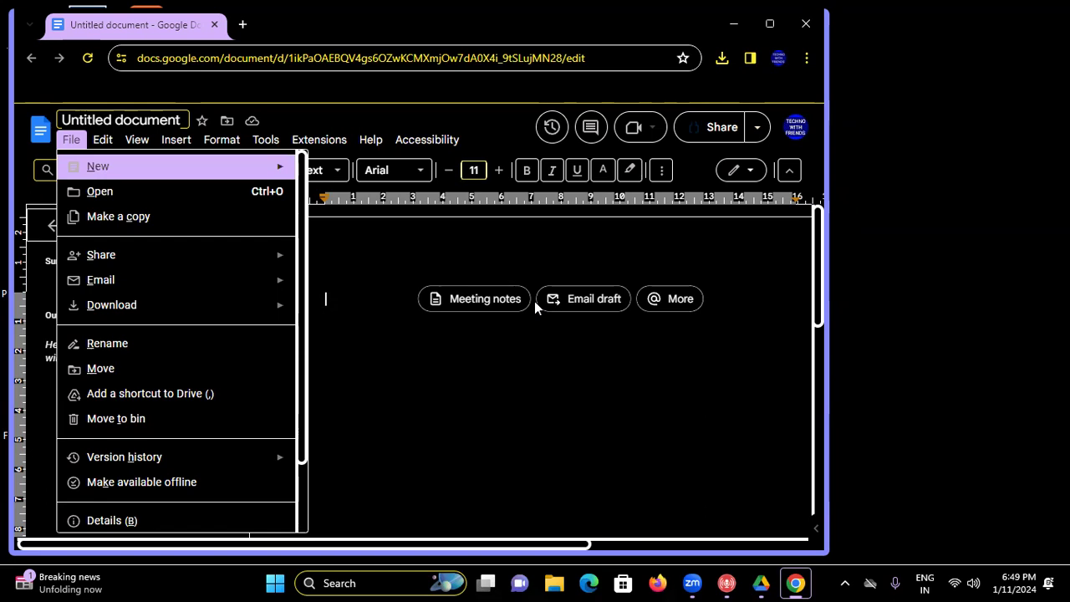
pyautogui.press('Down')
pyautogui.press('Down')
pyautogui.press('Down')
pyautogui.press('Down')
pyautogui.press('Down')
pyautogui.press('Down')
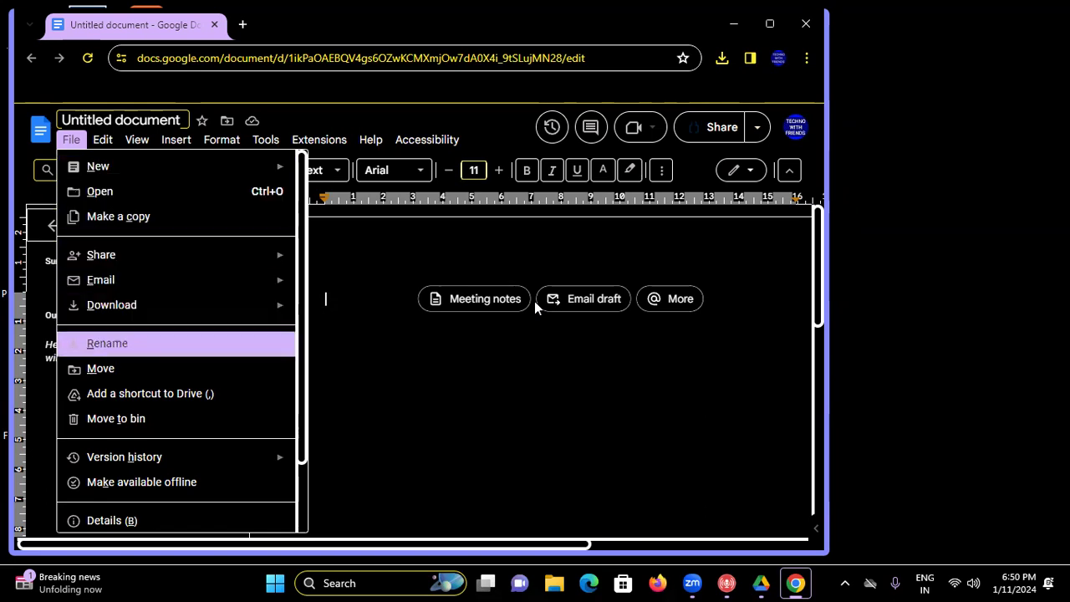
pyautogui.press('Down')
pyautogui.press('Down')
pyautogui.press('Down')
pyautogui.press('Down')
pyautogui.press('Down')
pyautogui.press('Down')
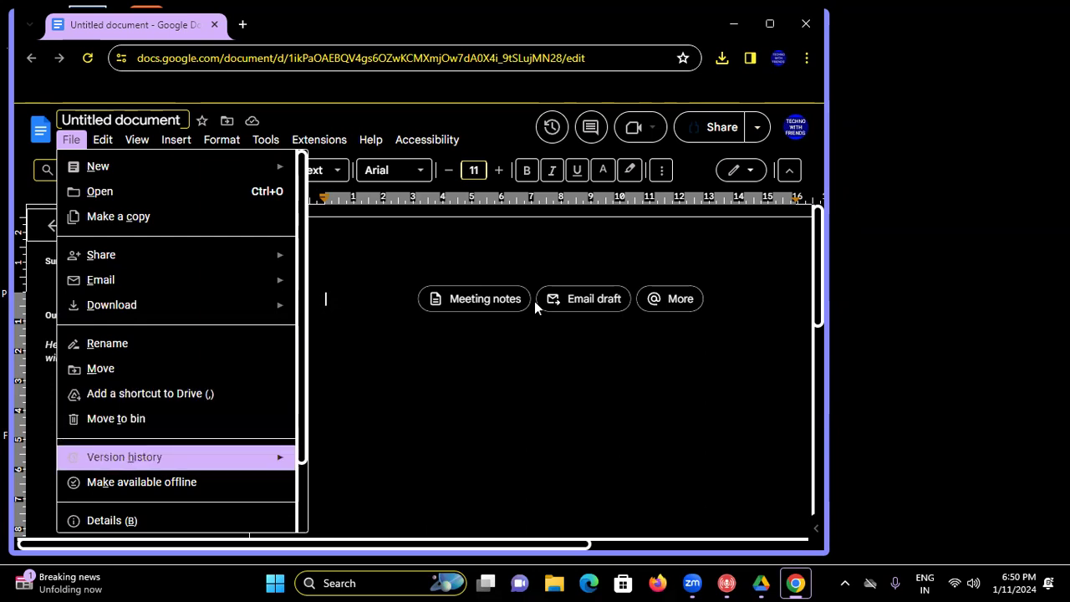
pyautogui.press('Up')
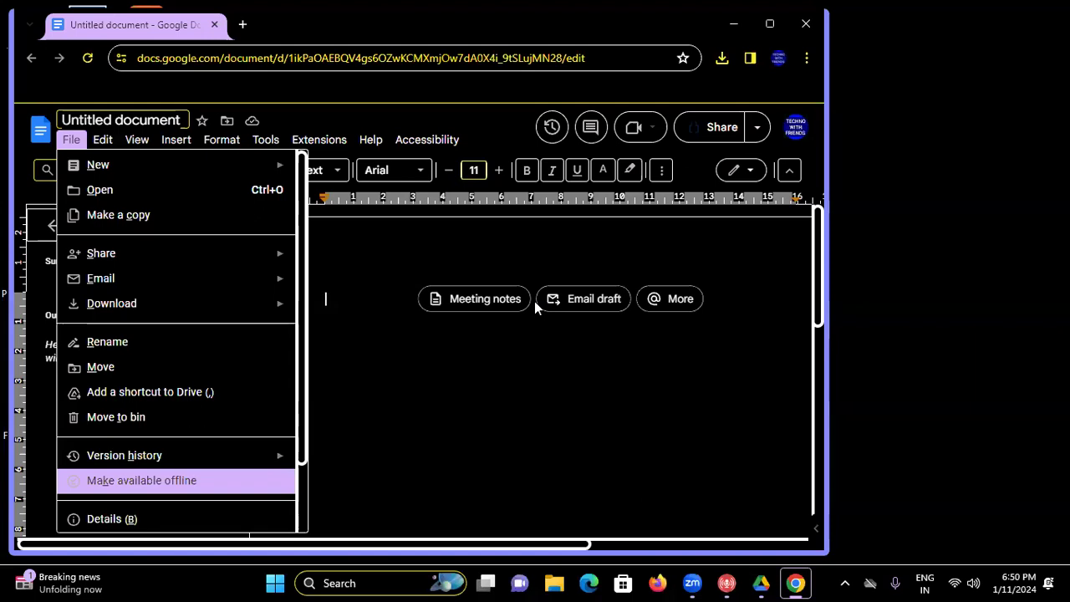
pyautogui.press('Down')
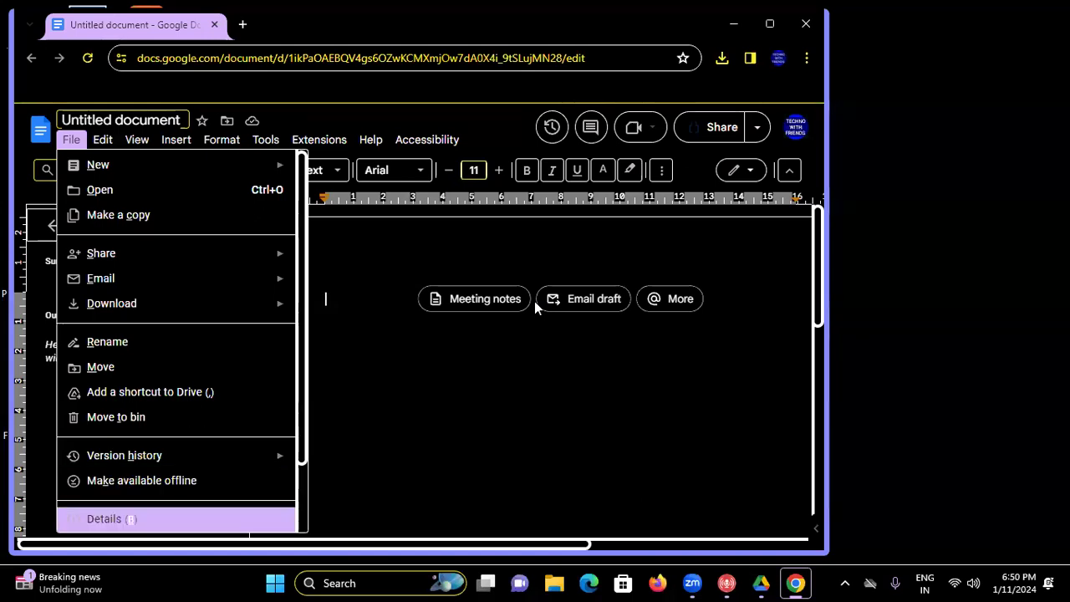
pyautogui.press('Down')
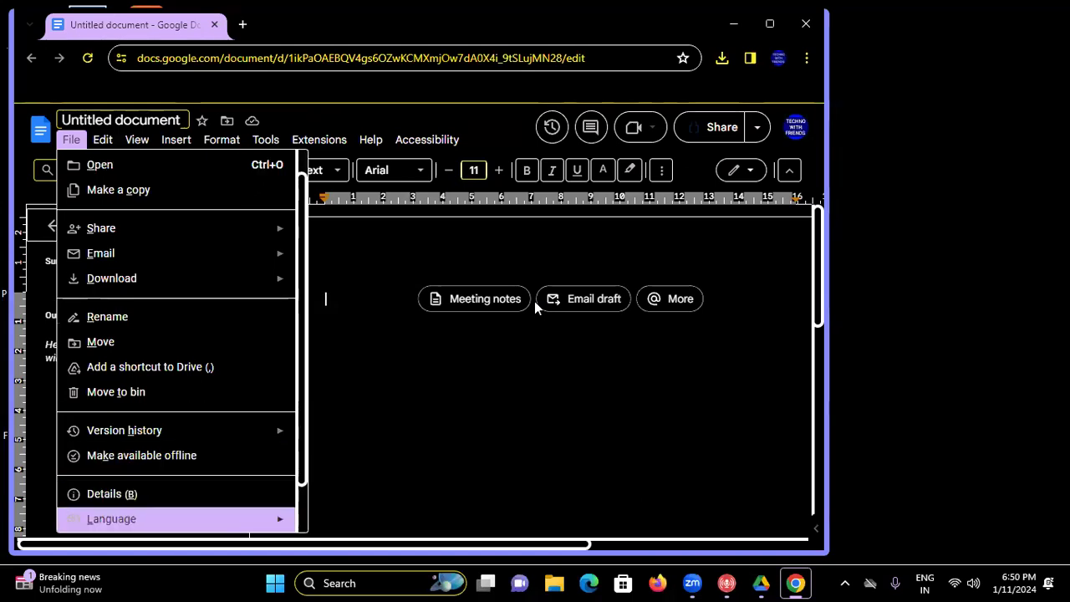
pyautogui.press('Down')
pyautogui.press('Down')
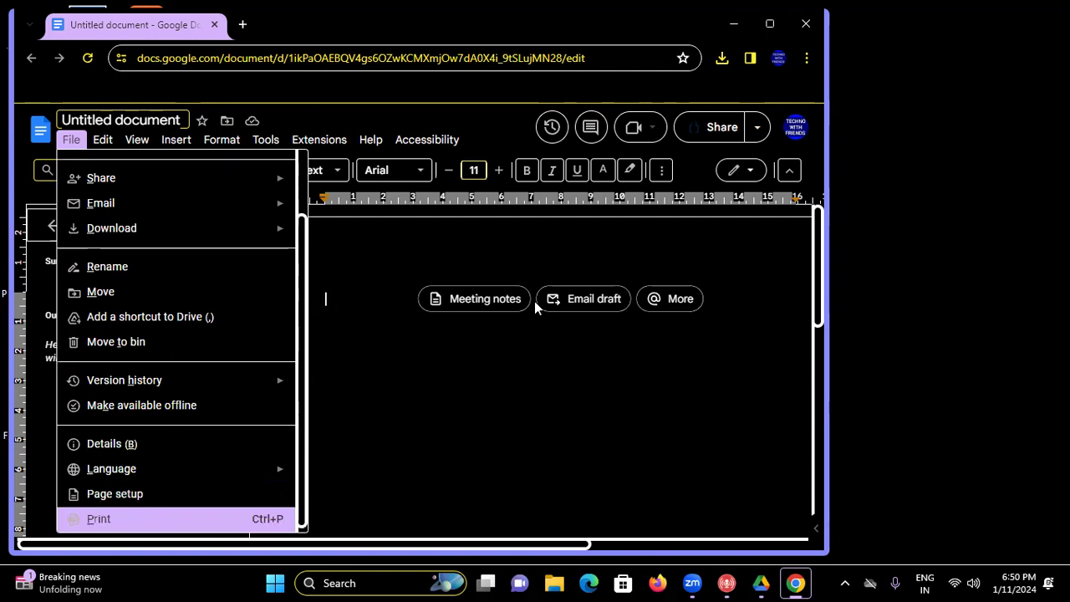
pyautogui.press('Down')
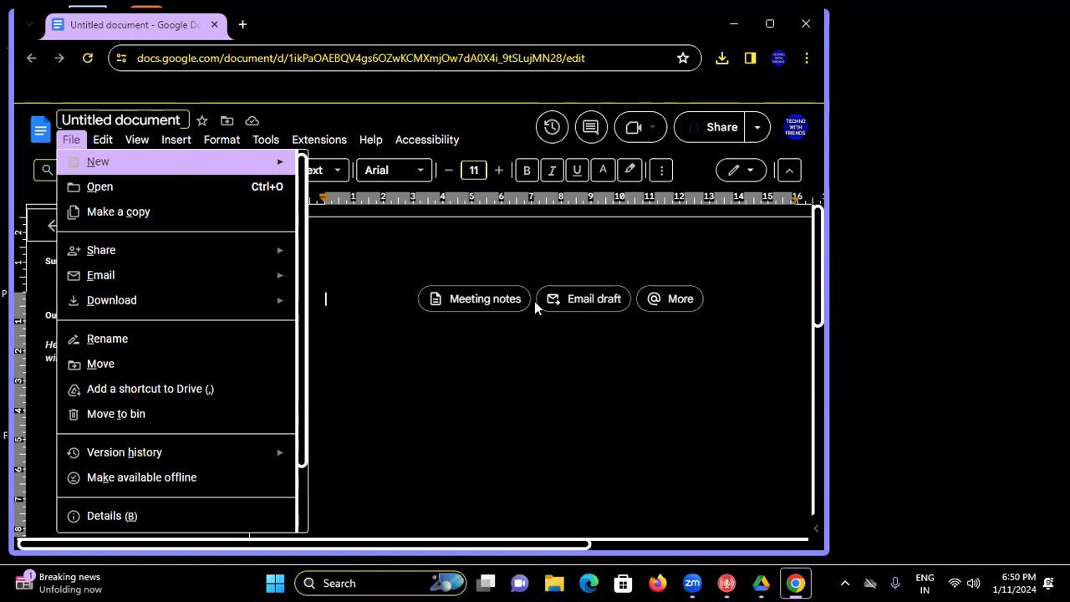
# - Preview File > New, wrap through the File menu, then move across to the Accessibility and Insert menus
pyautogui.press('Right')
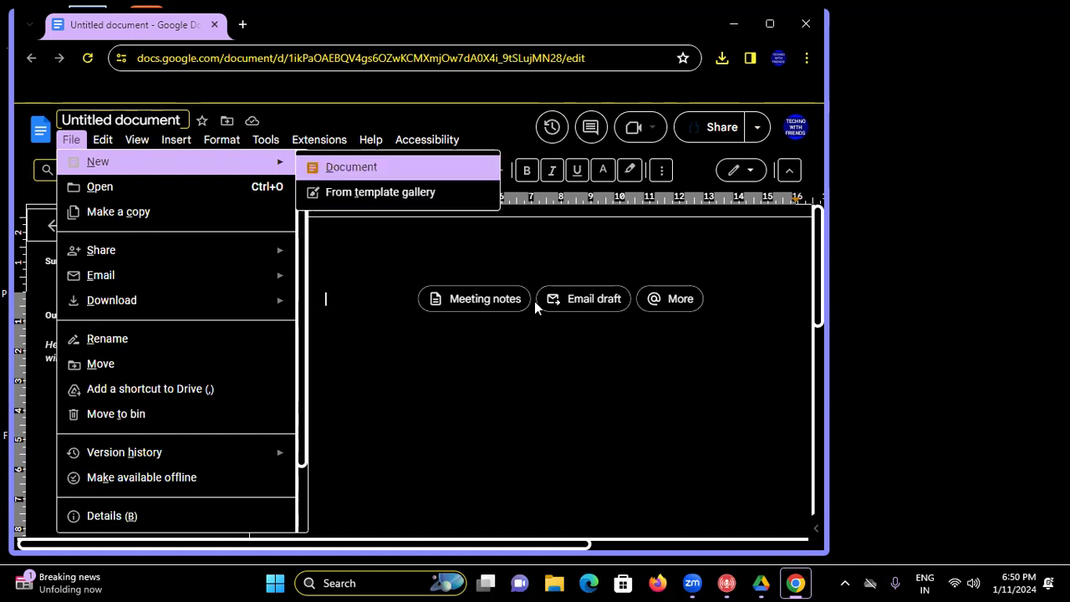
pyautogui.press('Left')
pyautogui.press('Up')
pyautogui.press('Down')
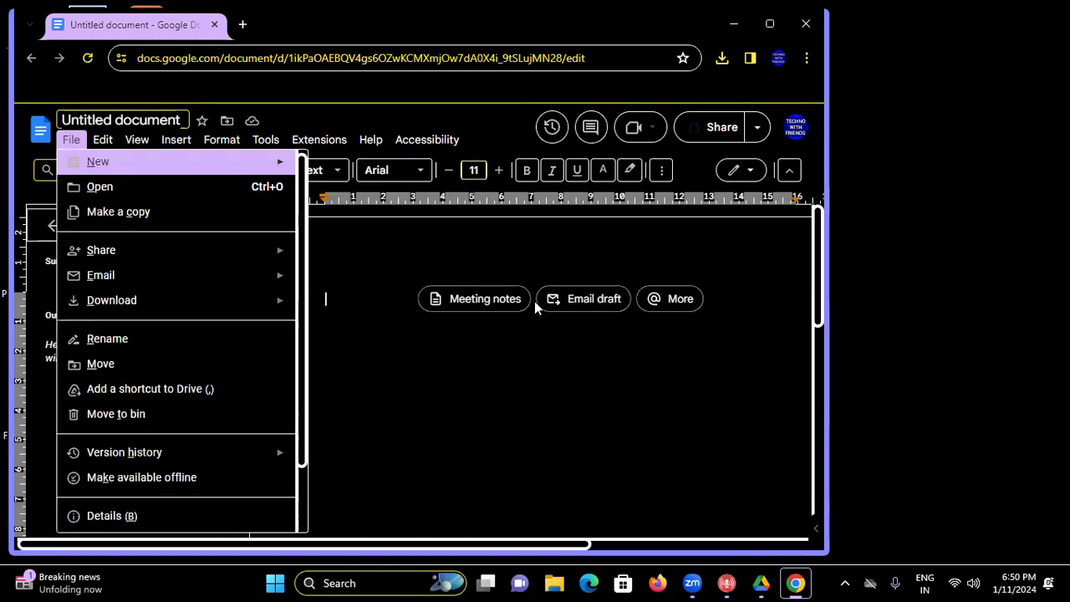
pyautogui.press('Left')
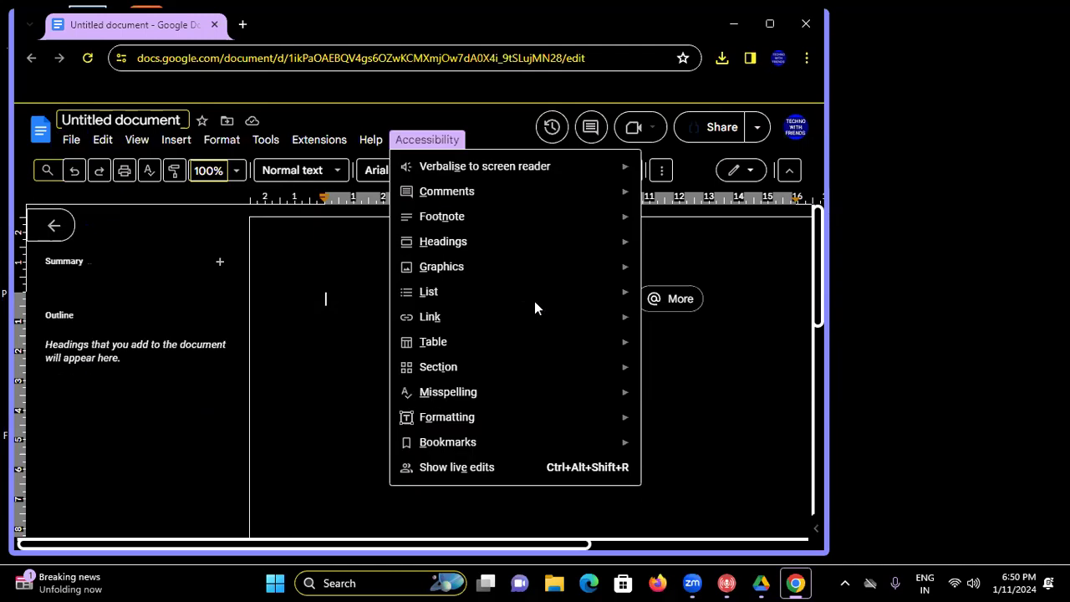
pyautogui.press('Left')
pyautogui.press('Left')
pyautogui.press('Left')
pyautogui.press('Left')
pyautogui.press('Left')
pyautogui.press('Left')
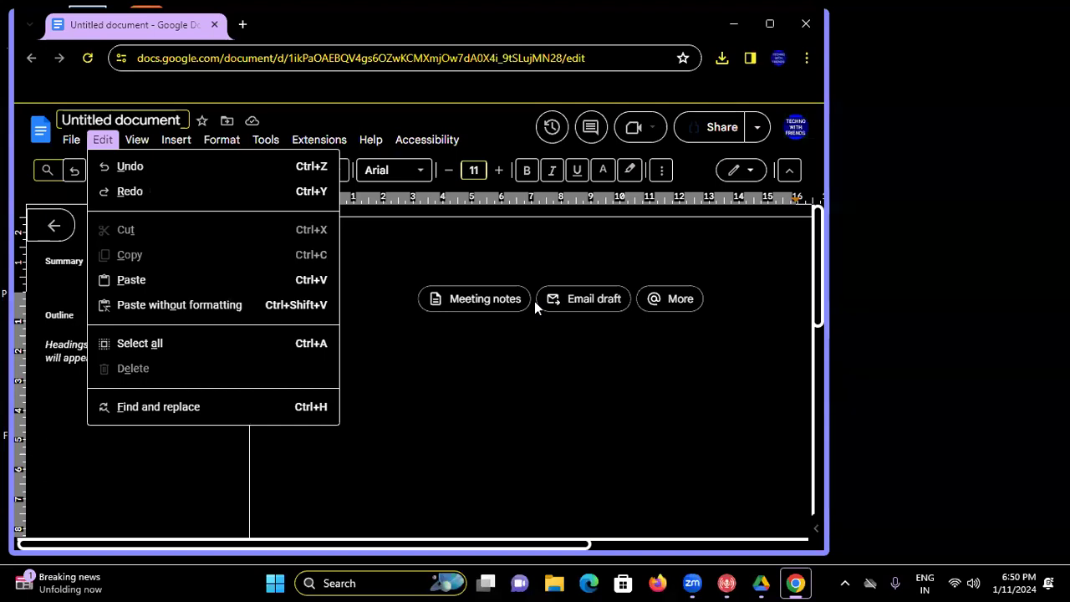
# - Browse the Edit menu to Find and replace, then move through View to Insert
pyautogui.press('Right')
pyautogui.press('Left')
pyautogui.press('Right')
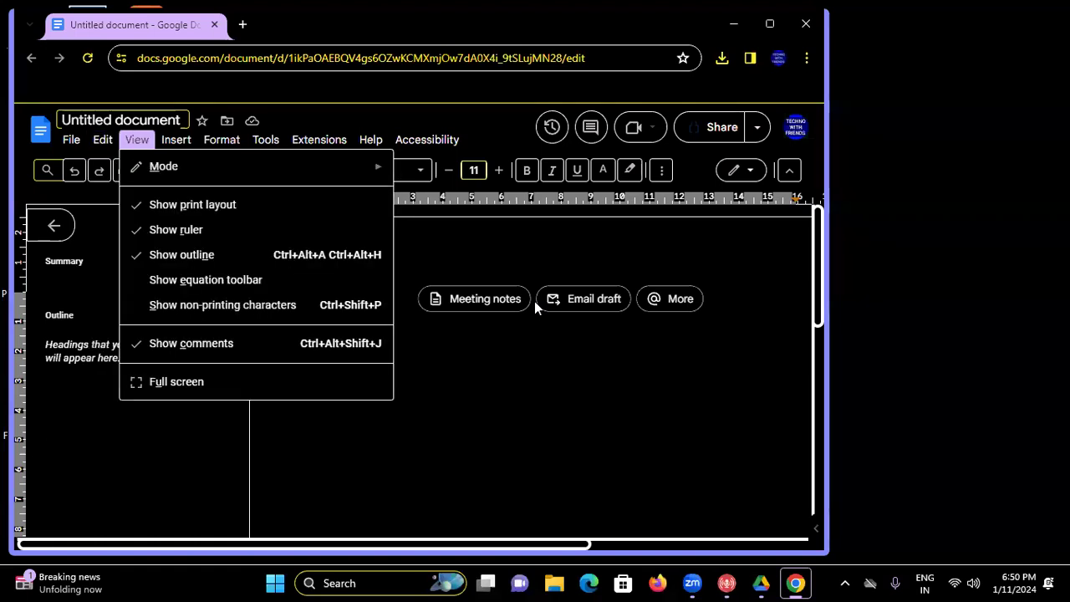
pyautogui.press('Left')
pyautogui.press('Down')
pyautogui.press('Down')
pyautogui.press('Down')
pyautogui.press('Down')
pyautogui.press('Down')
pyautogui.press('Down')
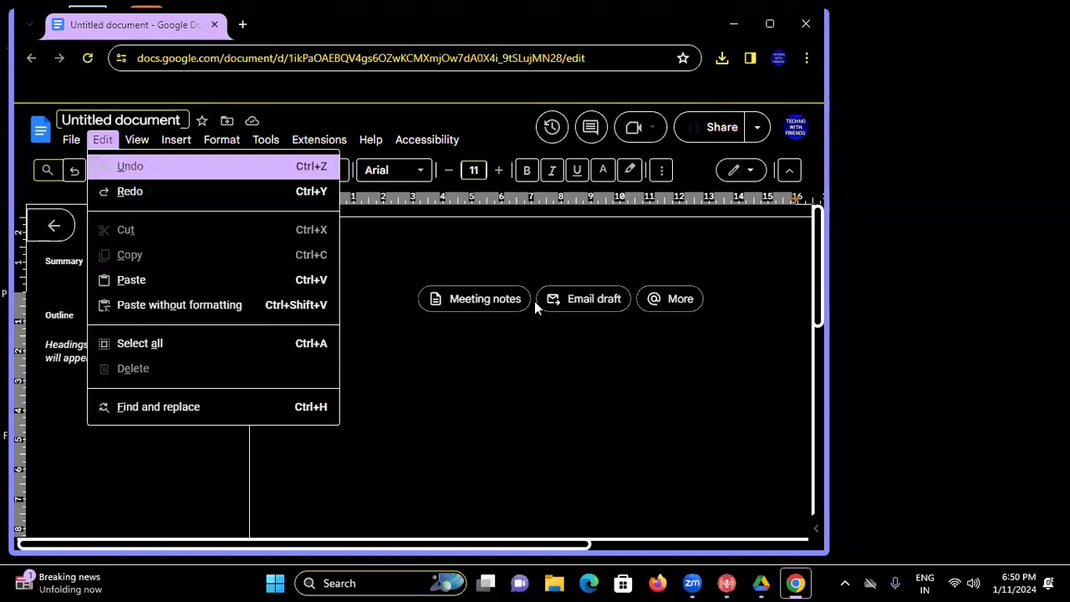
pyautogui.press('Up')
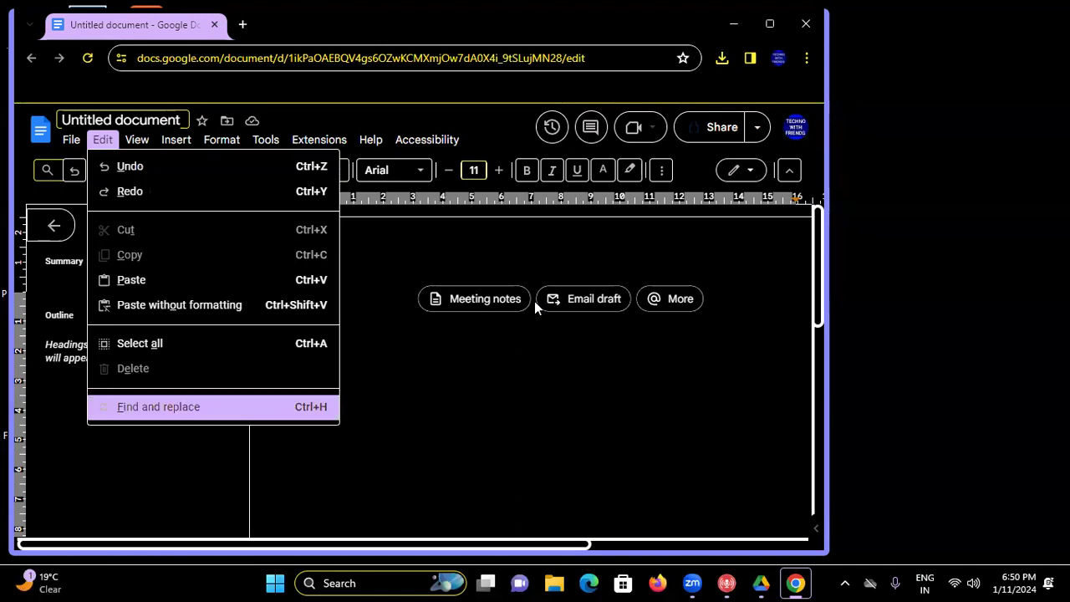
pyautogui.press('Right')
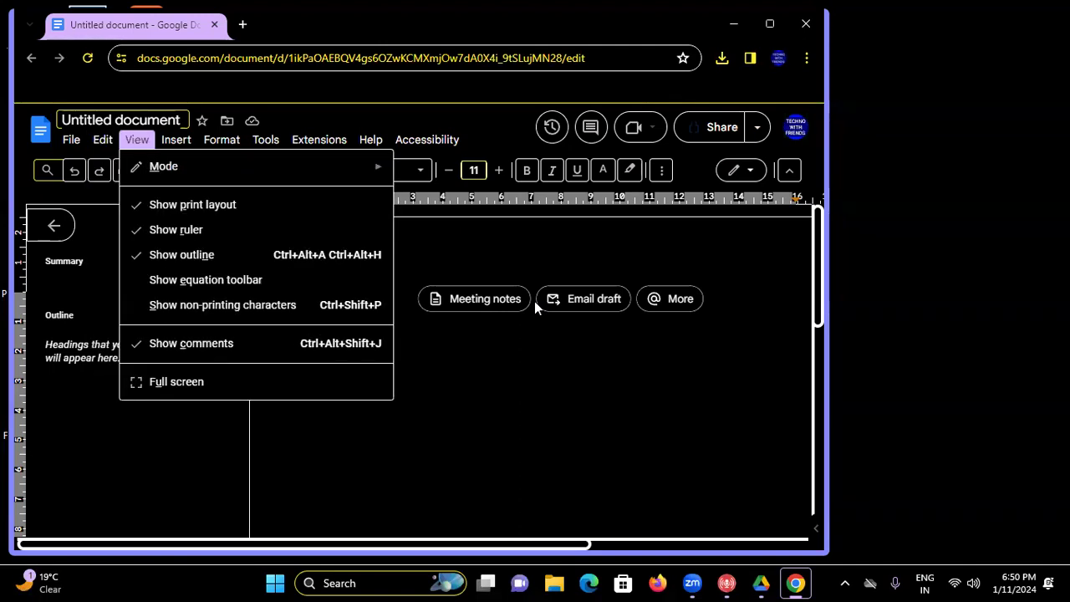
pyautogui.press('Right')
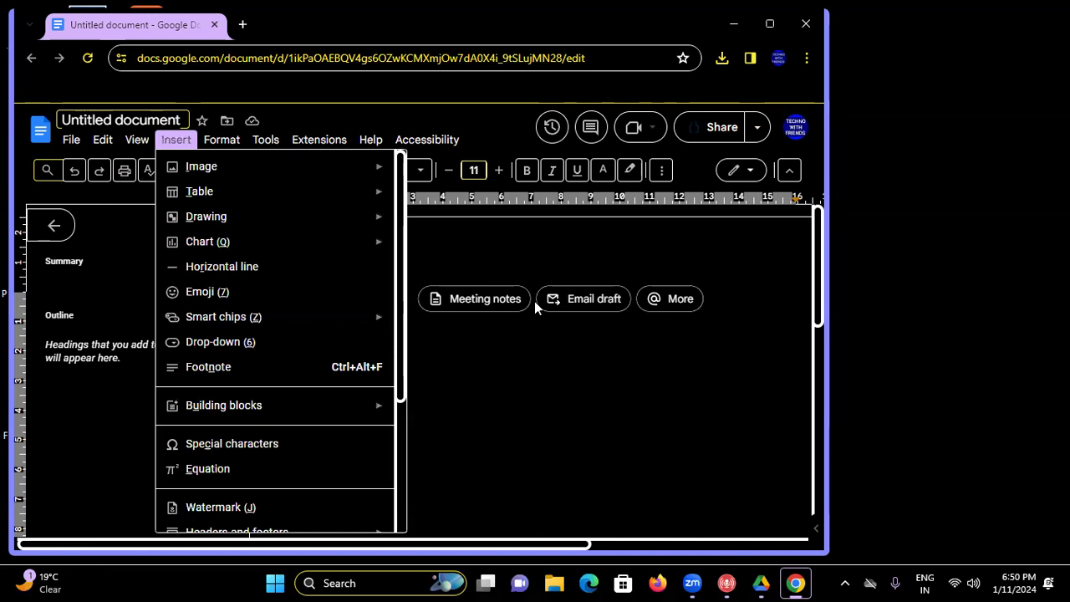
# - Step down the Insert menu past Chart, Horizontal line, Emoji, Drop-down, Equation, Watermark and Break to Link
pyautogui.press('Down')
pyautogui.press('Down')
pyautogui.press('Down')
pyautogui.press('Down')
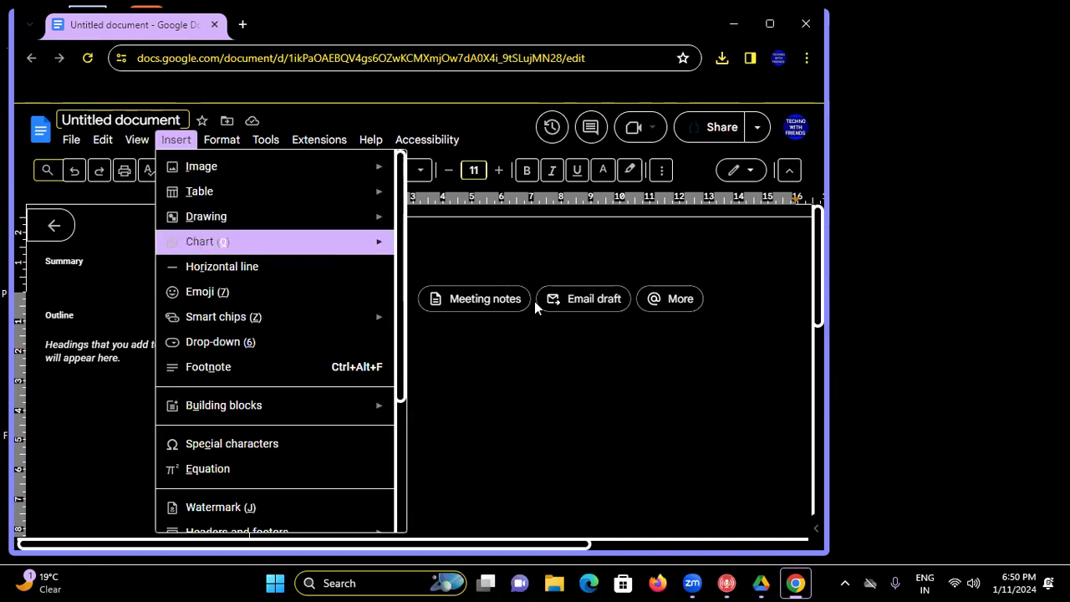
pyautogui.press('Down')
pyautogui.press('Down')
pyautogui.press('Down')
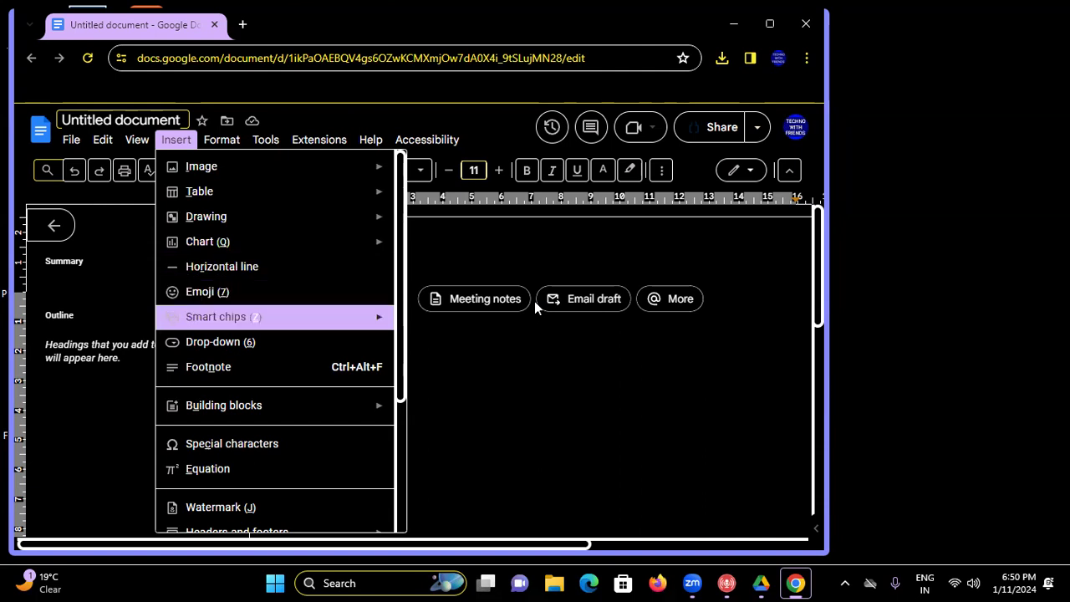
pyautogui.press('Down')
pyautogui.press('Down')
pyautogui.press('Down')
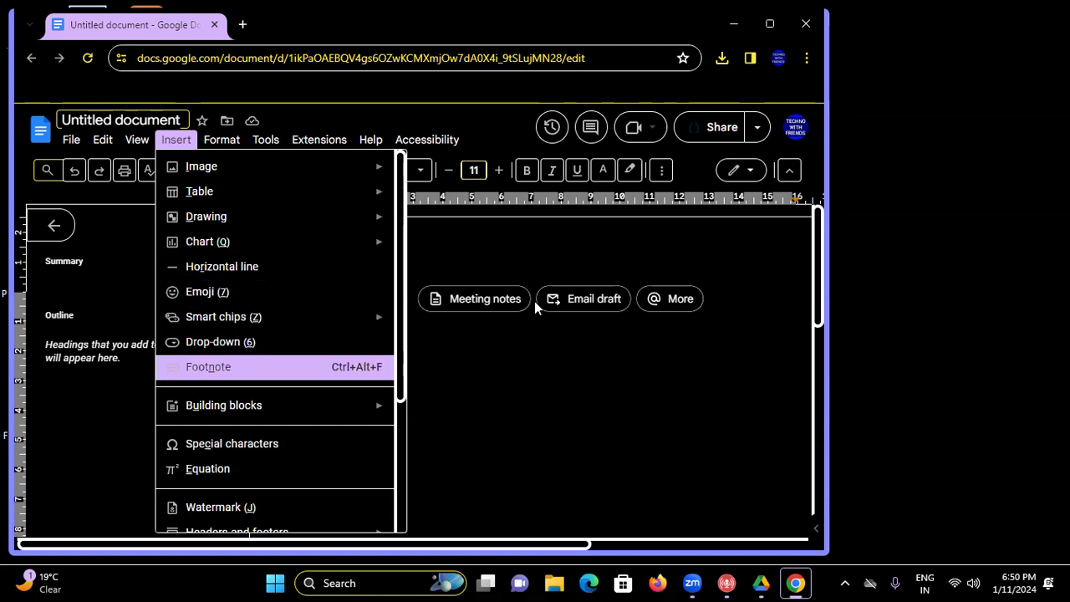
pyautogui.press('Down')
pyautogui.press('Down')
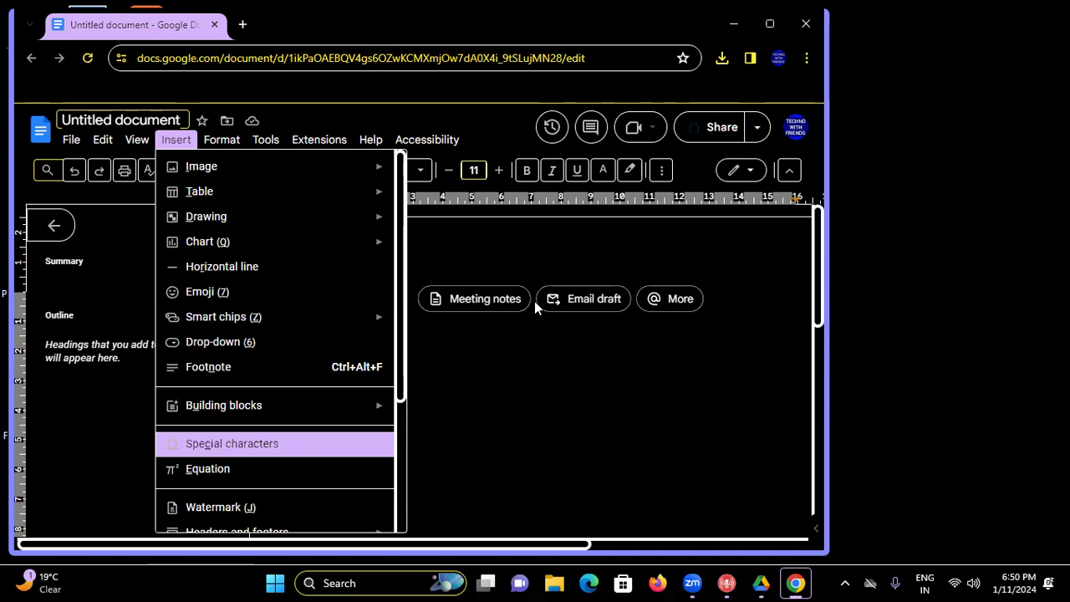
pyautogui.press('Down')
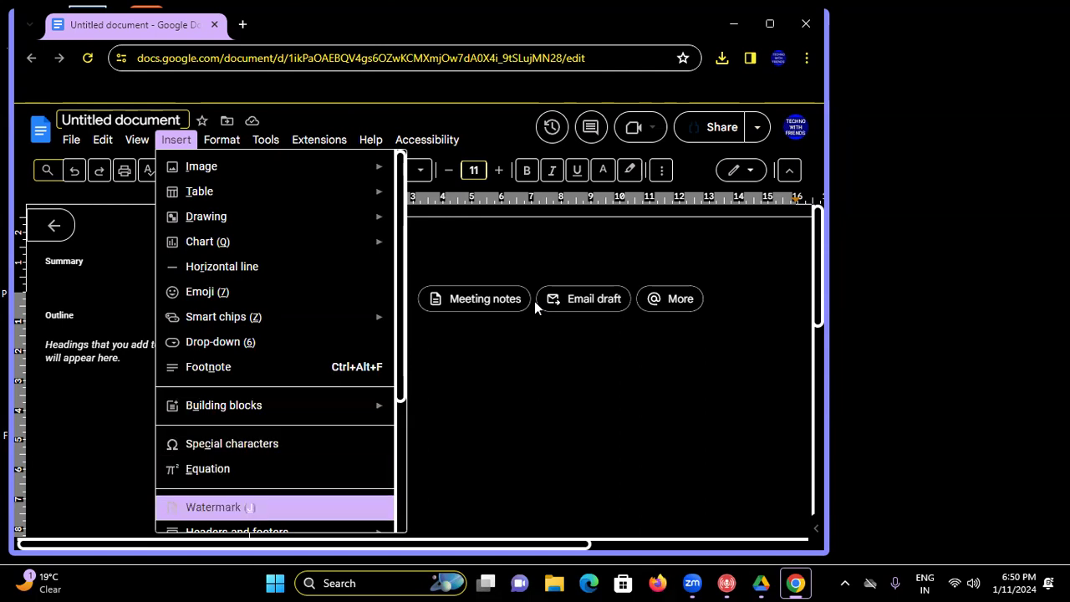
pyautogui.press('Down')
pyautogui.press('Down')
pyautogui.press('Down')
pyautogui.press('Down')
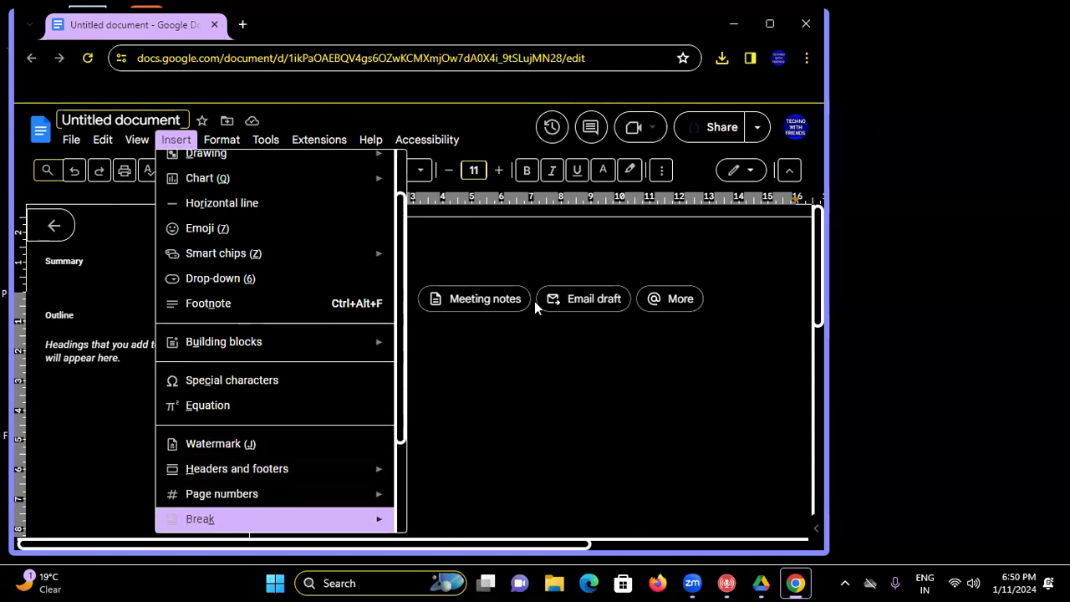
# - Preview the Image and Table of contents submenus, cycle the Insert list, then move on to Format
pyautogui.press('Down')
pyautogui.press('Down')
pyautogui.press('Down')
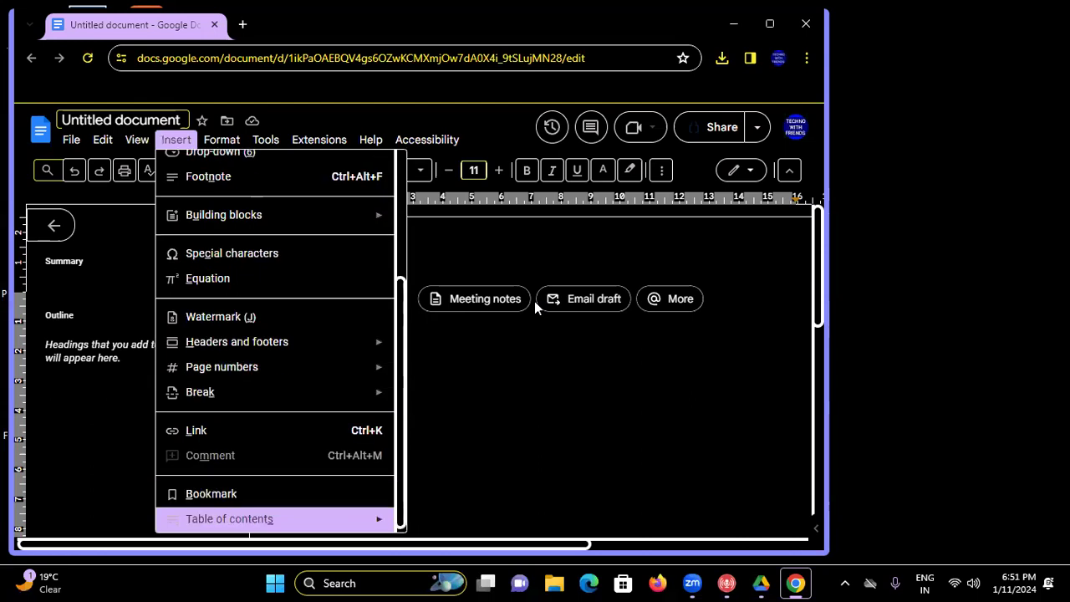
pyautogui.press('Right')
pyautogui.press('Left')
pyautogui.press('Up')
pyautogui.press('Right')
pyautogui.press('Left')
pyautogui.press('Up')
pyautogui.press('Down')
pyautogui.press('Down')
pyautogui.press('Down')
pyautogui.press('Up')
pyautogui.press('Up')
pyautogui.press('Down')
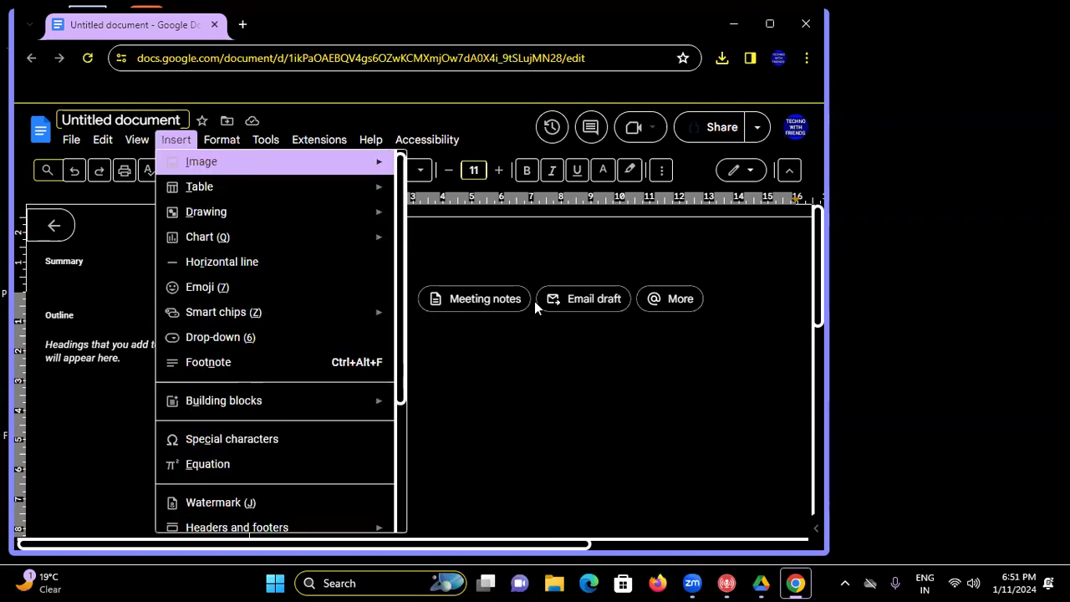
pyautogui.press('Left')
pyautogui.press('Right')
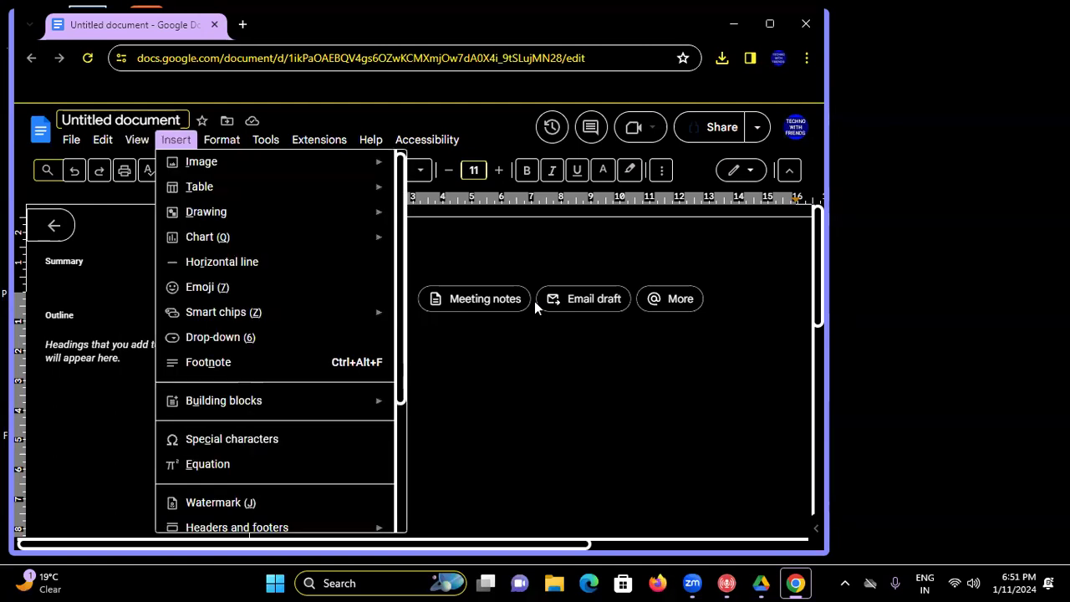
pyautogui.press('Right')
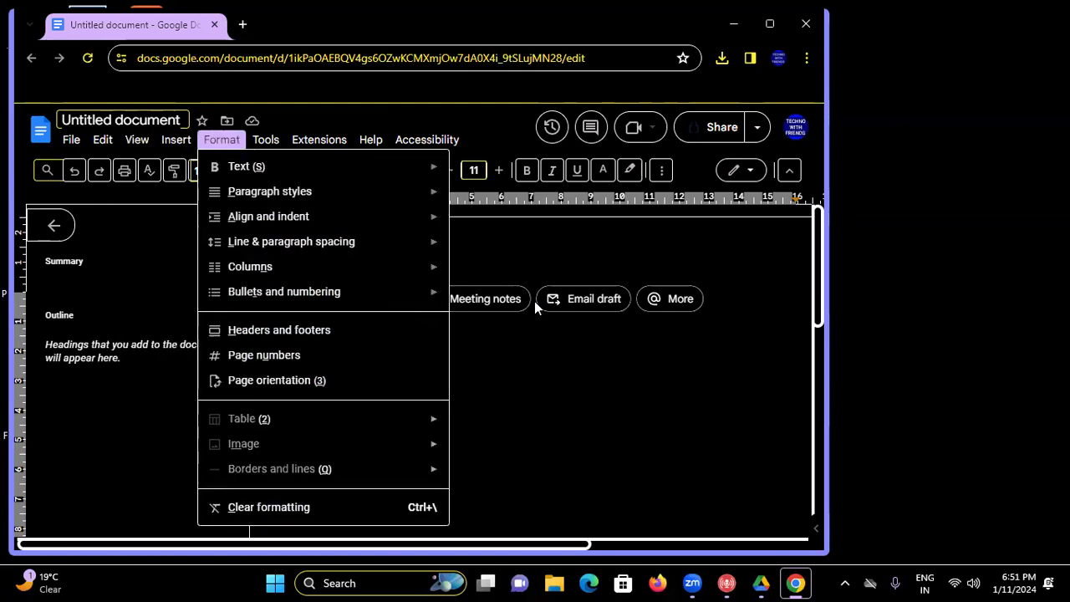
# - Browse the Format menu, pass through Insert, and stop on Tools > Voice typing
pyautogui.press('Down')
pyautogui.press('Down')
pyautogui.press('Down')
pyautogui.press('Down')
pyautogui.press('Down')
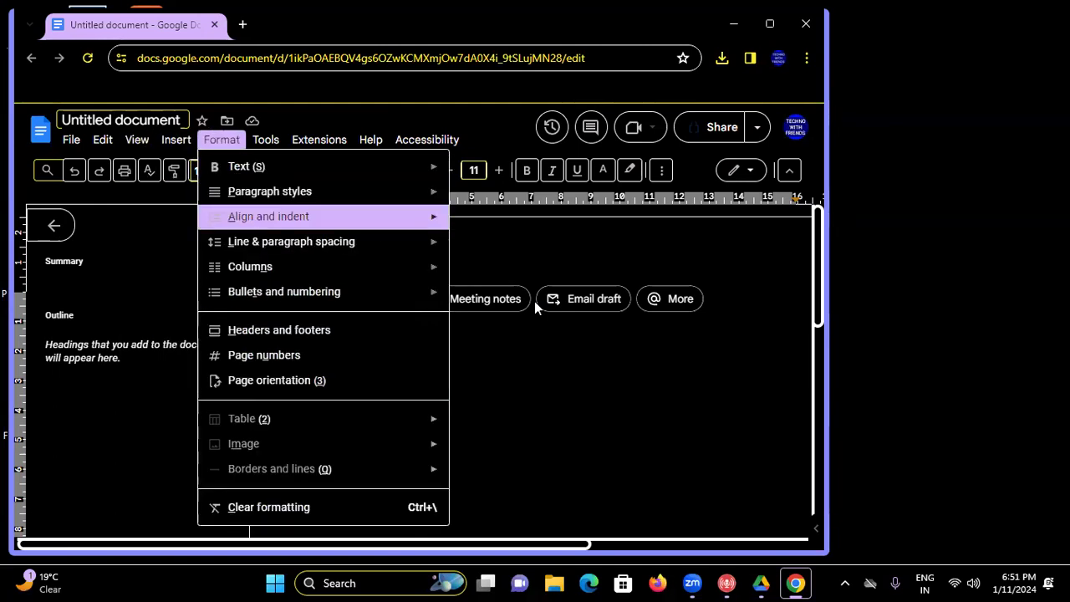
pyautogui.press('Down')
pyautogui.press('Down')
pyautogui.press('Down')
pyautogui.press('Down')
pyautogui.press('Down')
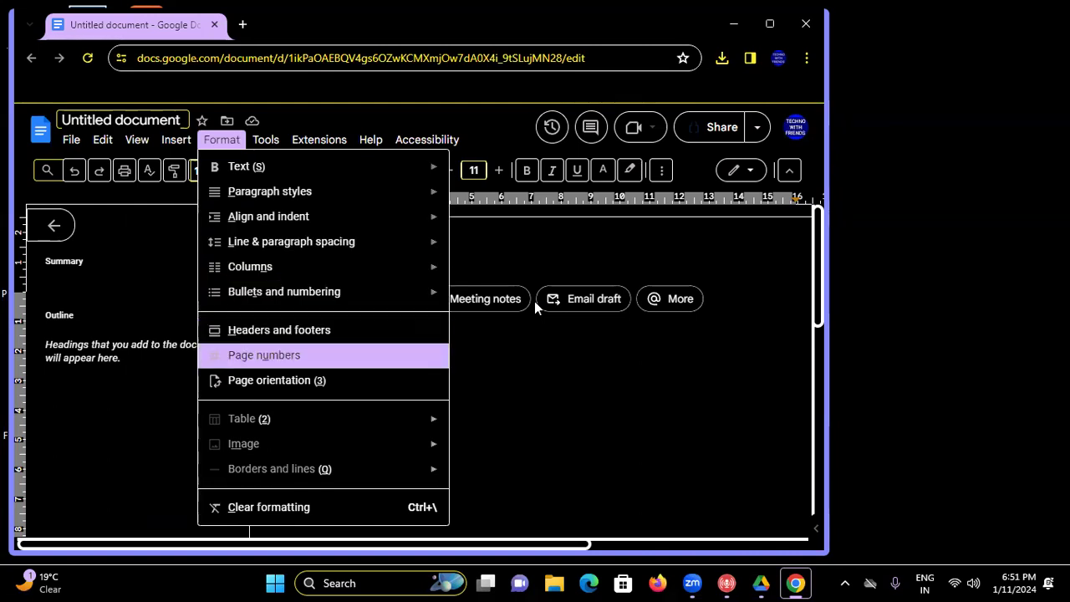
pyautogui.press('Down')
pyautogui.press('Down')
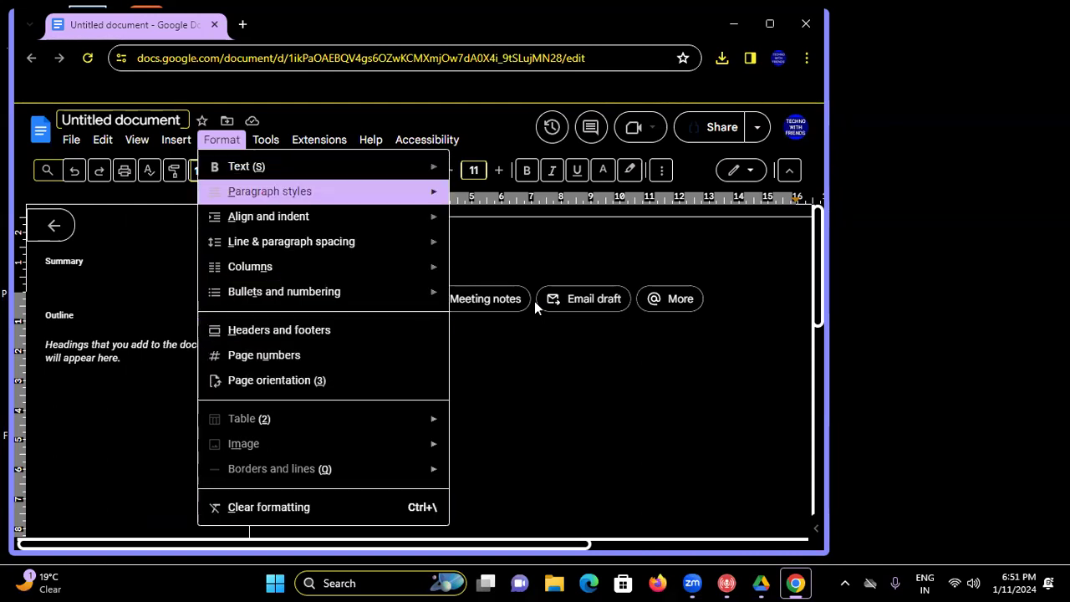
pyautogui.press('Up')
pyautogui.press('Up')
pyautogui.press('Left')
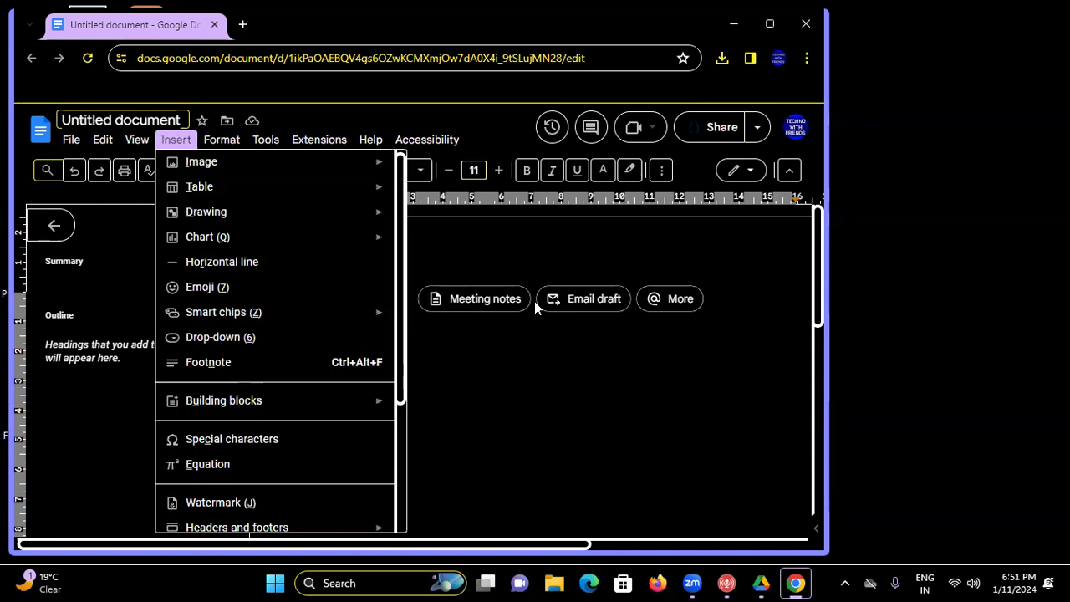
pyautogui.press('Right')
pyautogui.press('Right')
pyautogui.press('Down')
pyautogui.press('Down')
pyautogui.press('Down')
pyautogui.press('Down')
pyautogui.press('Down')
pyautogui.press('Down')
pyautogui.press('Down')
pyautogui.press('Down')
pyautogui.press('Down')
pyautogui.press('Down')
pyautogui.press('Down')
pyautogui.press('Down')
pyautogui.press('Up')
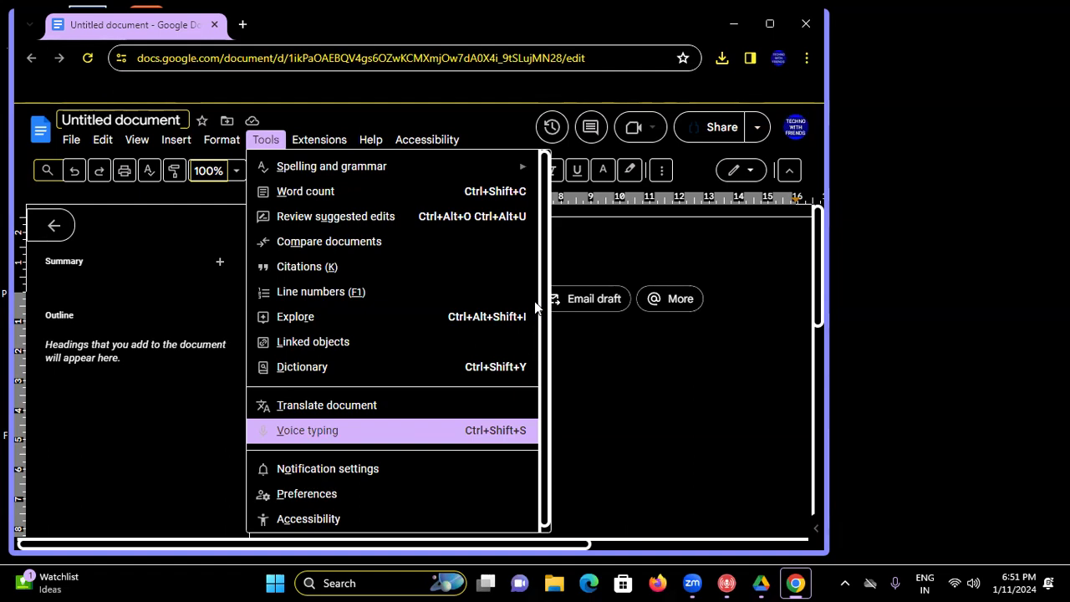
# - Switch with Alt+Tab to the Google Drive Home window listing Untitled document
pyautogui.hotkey('alt', 'Tab')
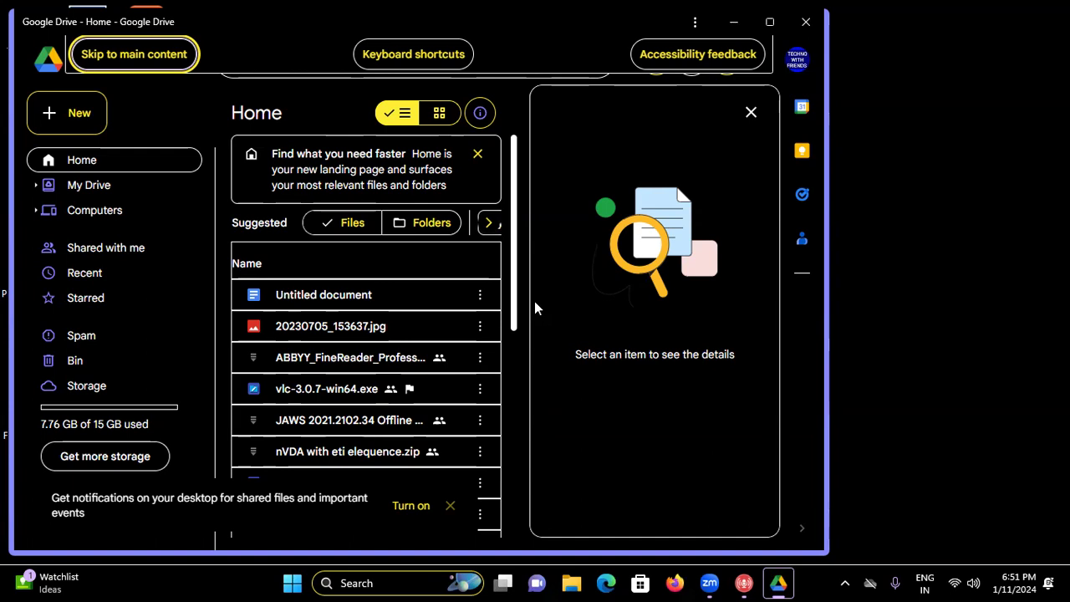
# - Create a new blank Untitled Google Docs document from Drive using the Shift+T shortcut
pyautogui.hotkey('shift', 't')
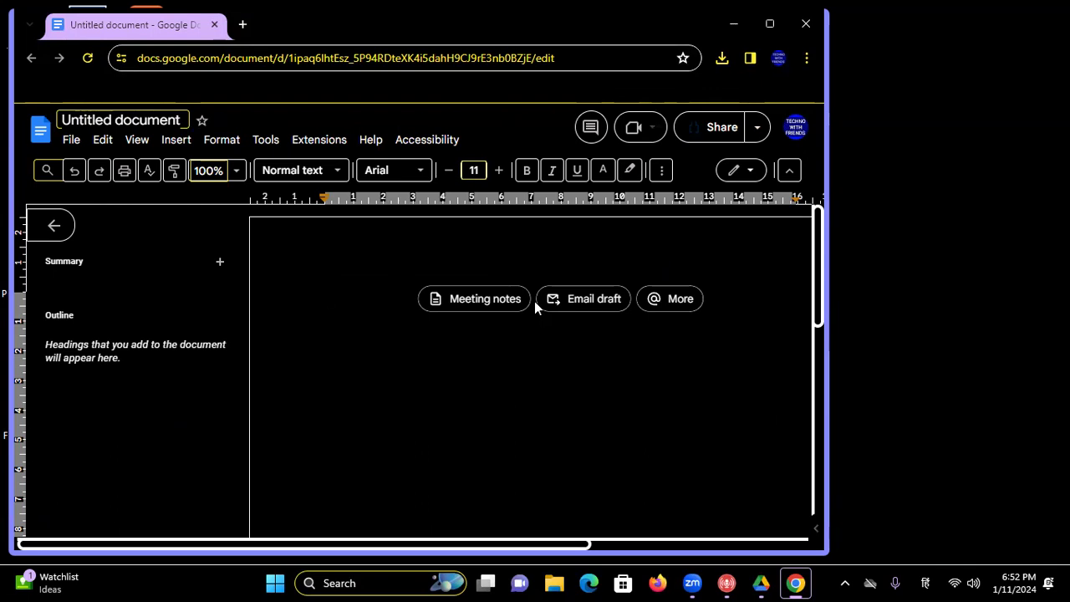
# - Turn on voice typing with Ctrl+Shift+S and allow Chrome's microphone access for the site
pyautogui.hotkey('ctrl', 'shift', 's')
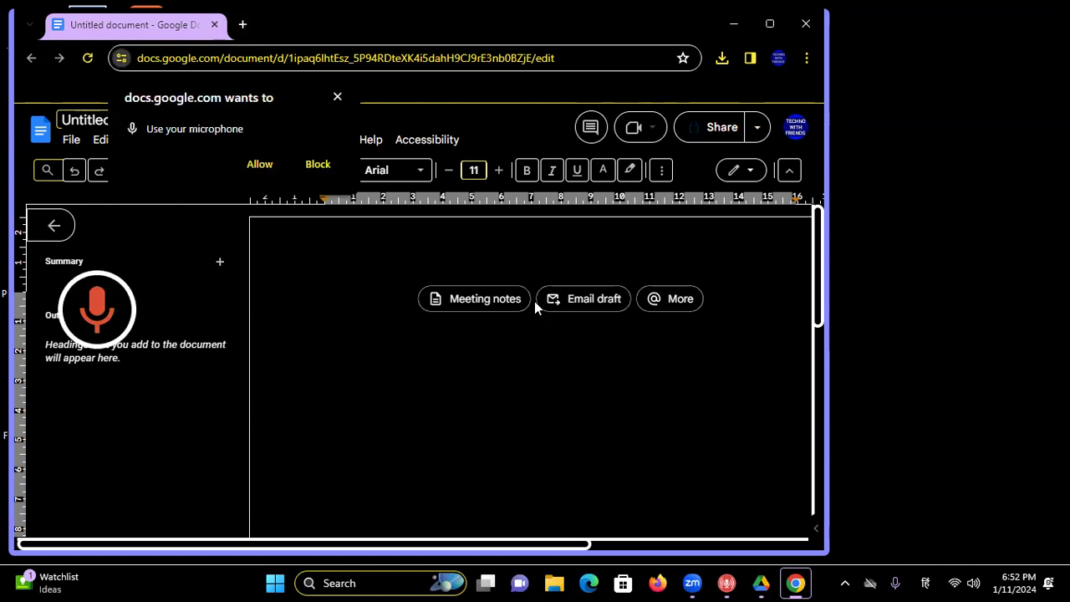
pyautogui.press('Tab')
pyautogui.press('Tab')
pyautogui.press('Tab')
pyautogui.press('Return')
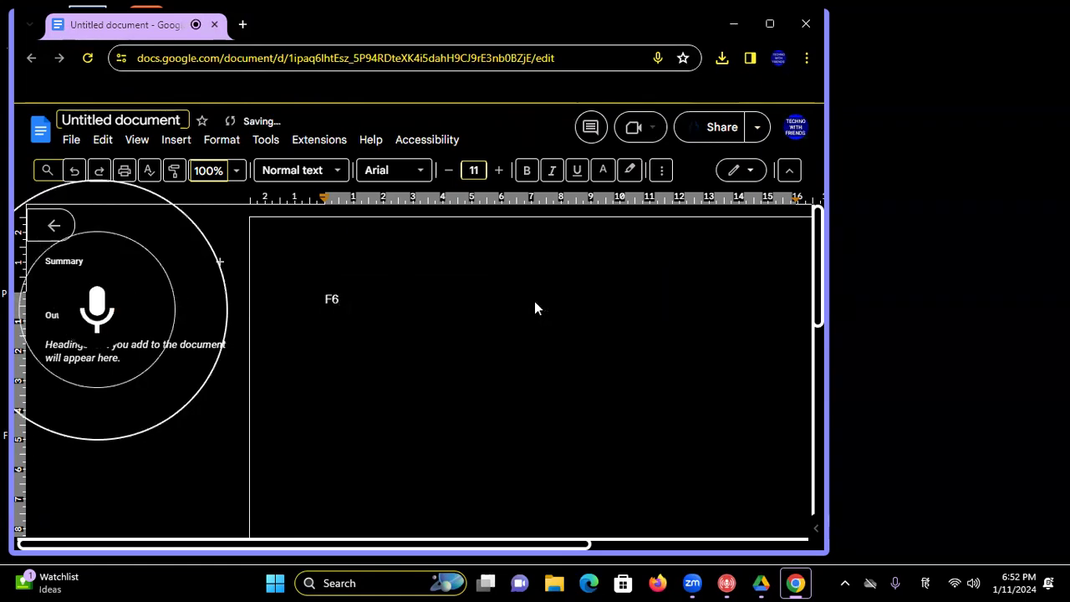
# - Dismiss the spelling check and dictate the Hinglish paragraph from 'Namaskar mitron' to 'online class techno with friends ki'
pyautogui.press('F7')
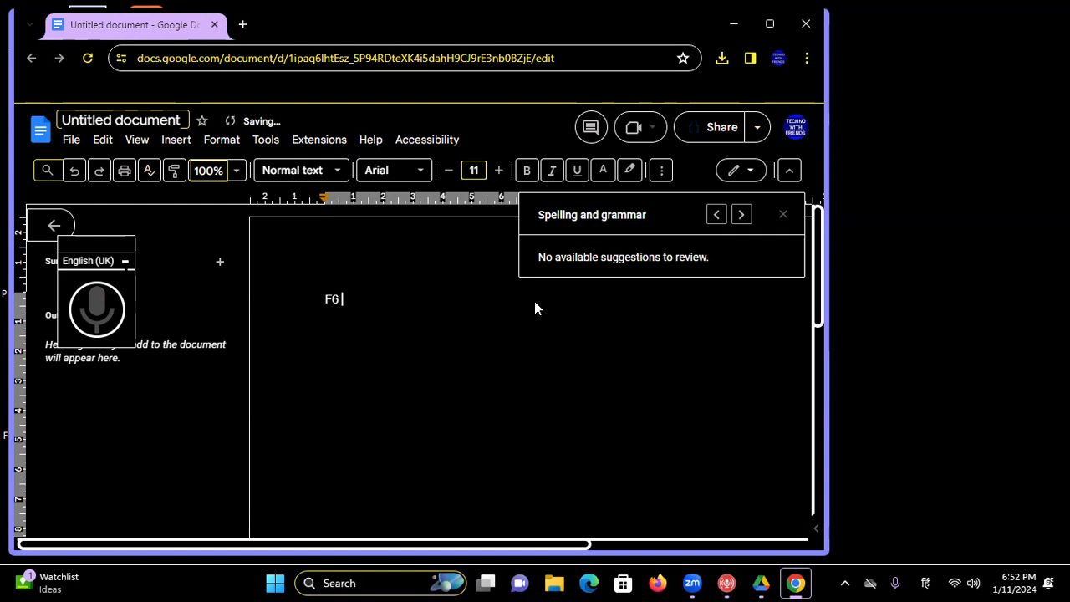
pyautogui.press('Escape')
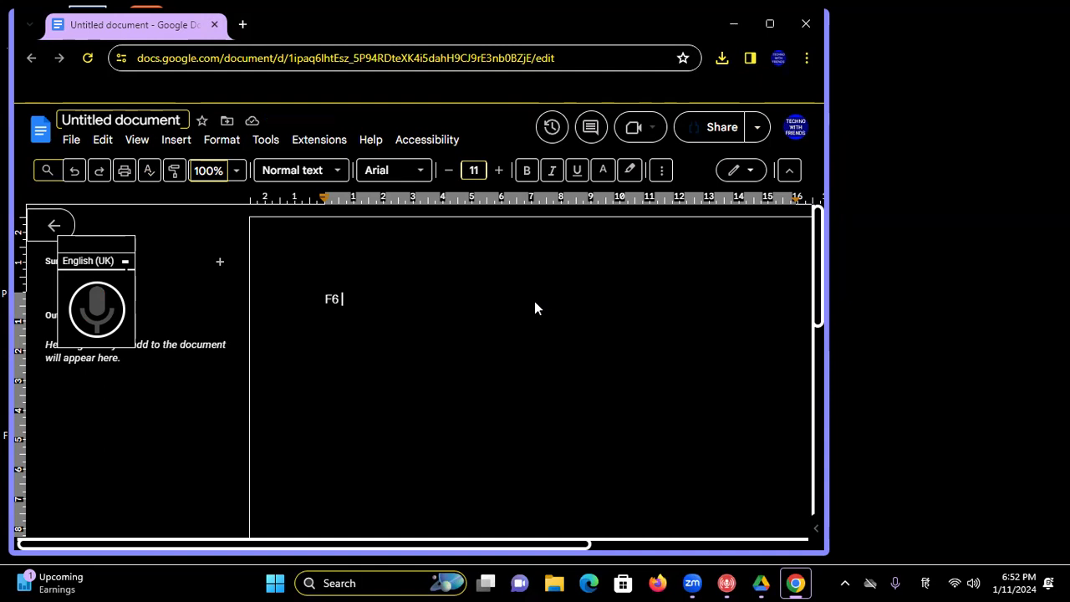
pyautogui.hotkey('ctrl', 'shift', 's')
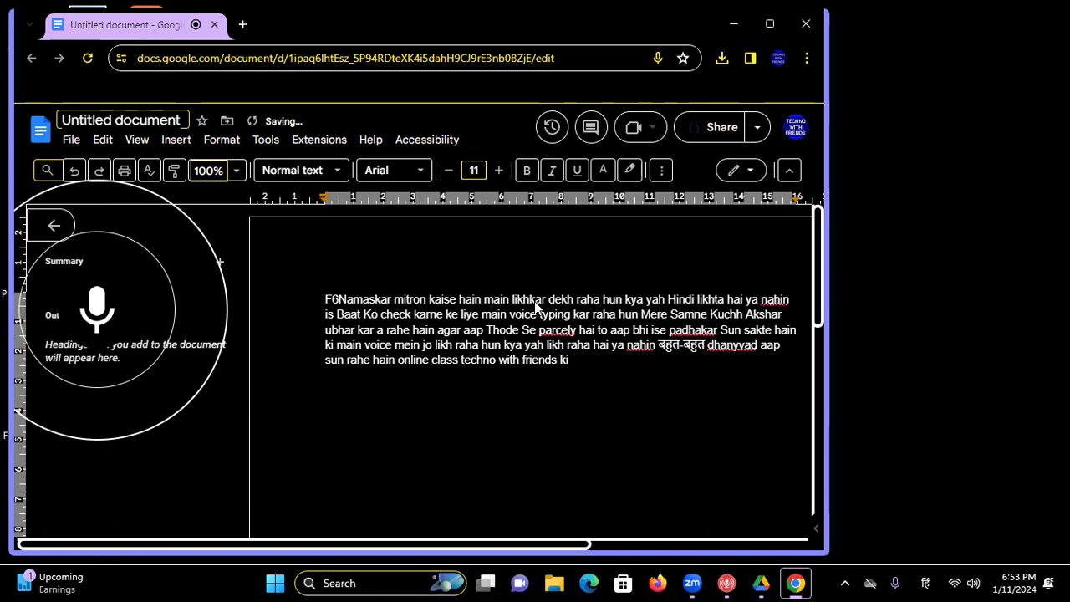
# - Move the cursor to the document start, then to the line after 'dekh'
pyautogui.press('Up')
pyautogui.hotkey('ctrl', 'Home')
pyautogui.press('Down')
pyautogui.press('Up')
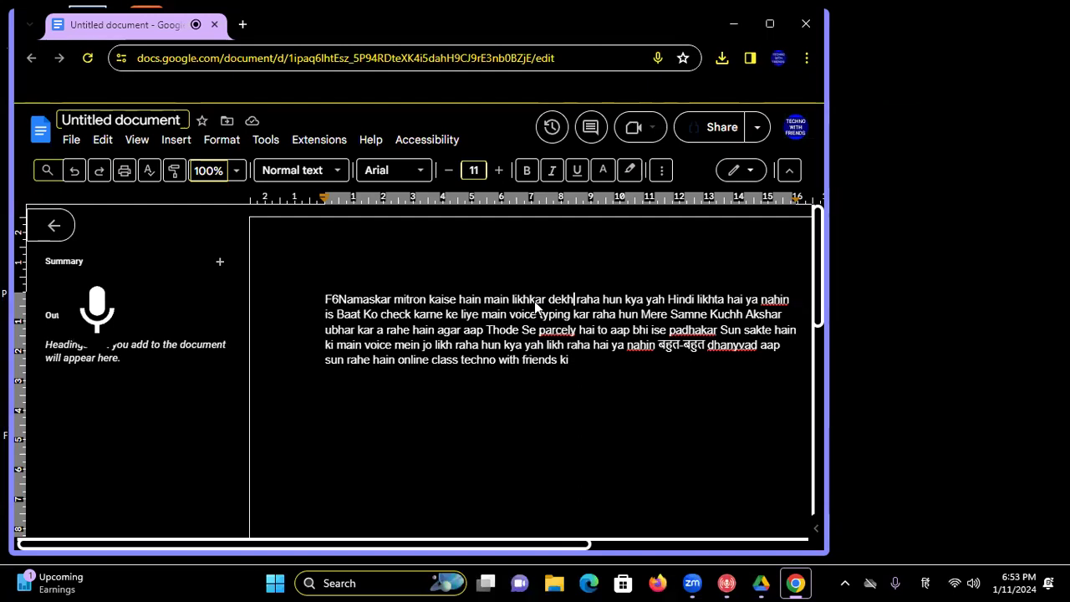
pyautogui.press('Down')
pyautogui.press('Down')
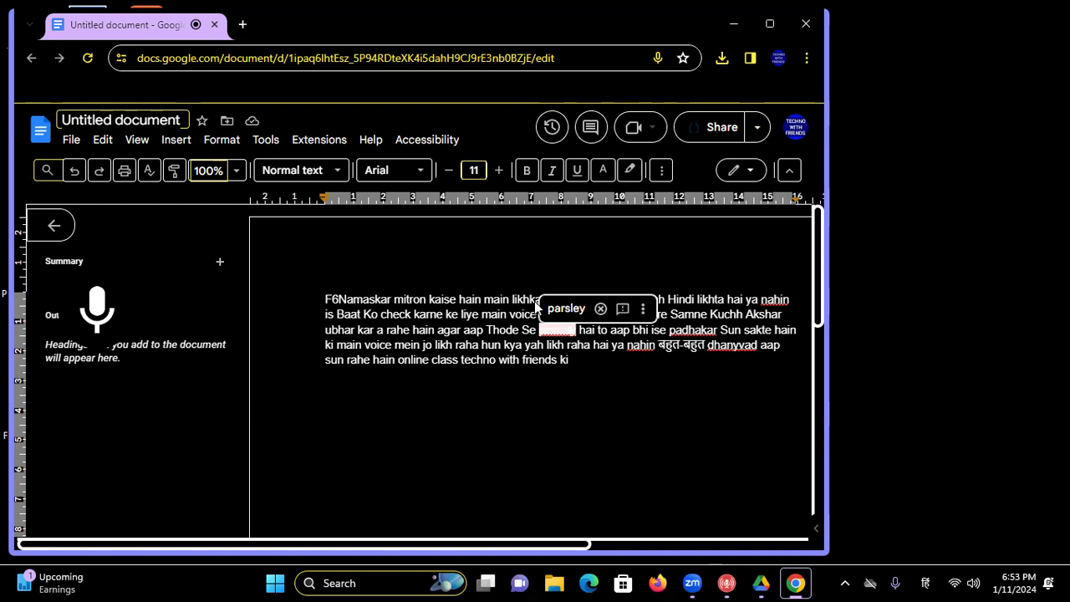
pyautogui.press('Escape')
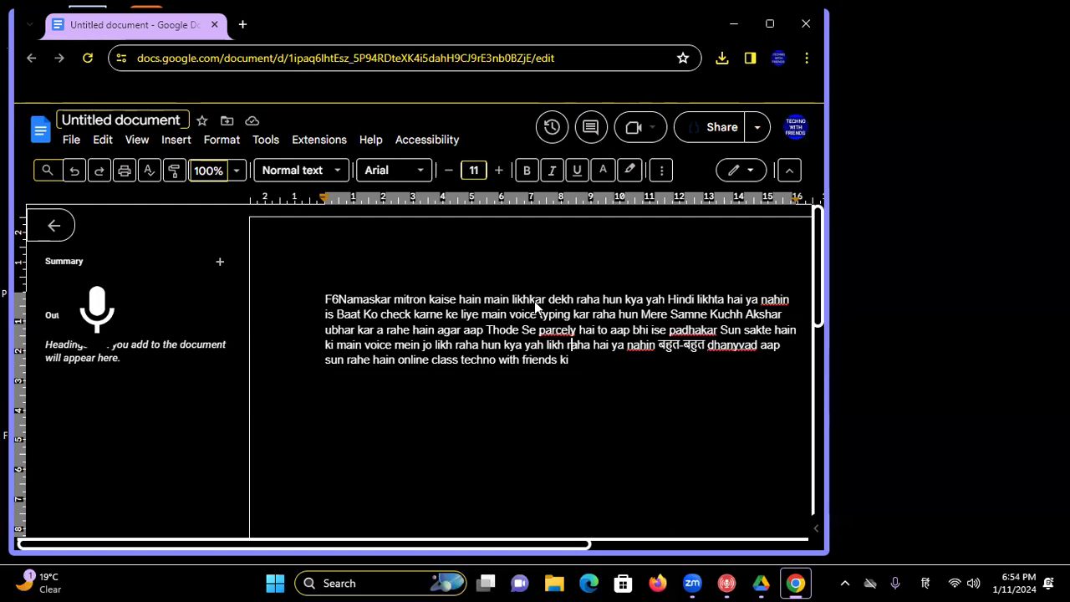
# - Delete all the dictated text and the stray Hindi character, then open the Tools menu
pyautogui.hotkey('ctrl', 'a')
pyautogui.press('BackSpace')
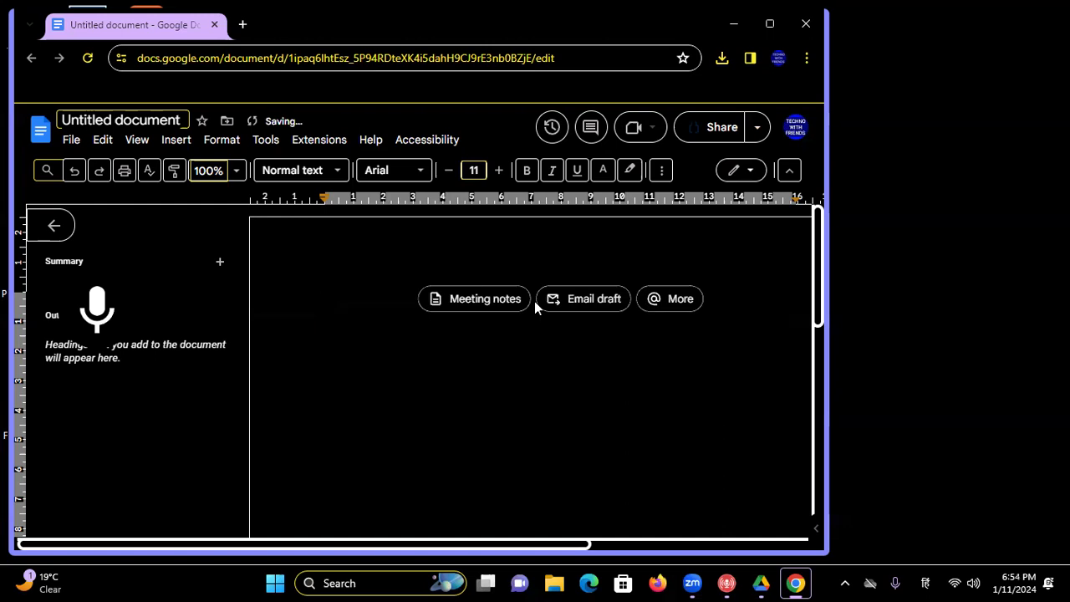
pyautogui.press('BackSpace')
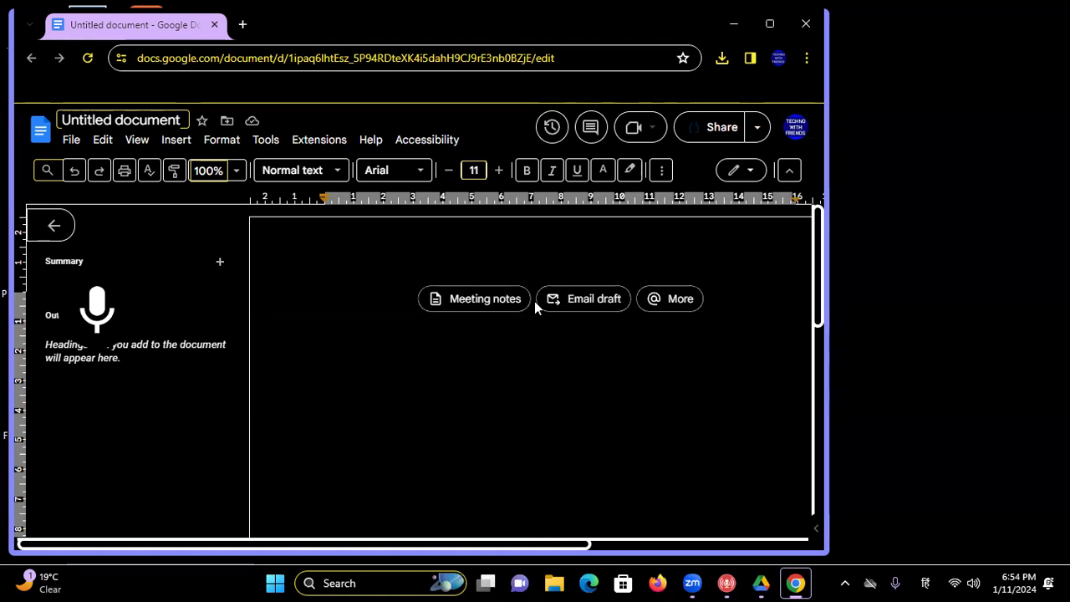
pyautogui.hotkey('alt', 't')
pyautogui.press('Down')
pyautogui.press('Down')
pyautogui.press('Down')
pyautogui.press('Down')
pyautogui.press('Down')
pyautogui.press('Down')
pyautogui.press('Down')
pyautogui.press('Down')
pyautogui.press('Down')
pyautogui.press('Down')
pyautogui.press('Down')
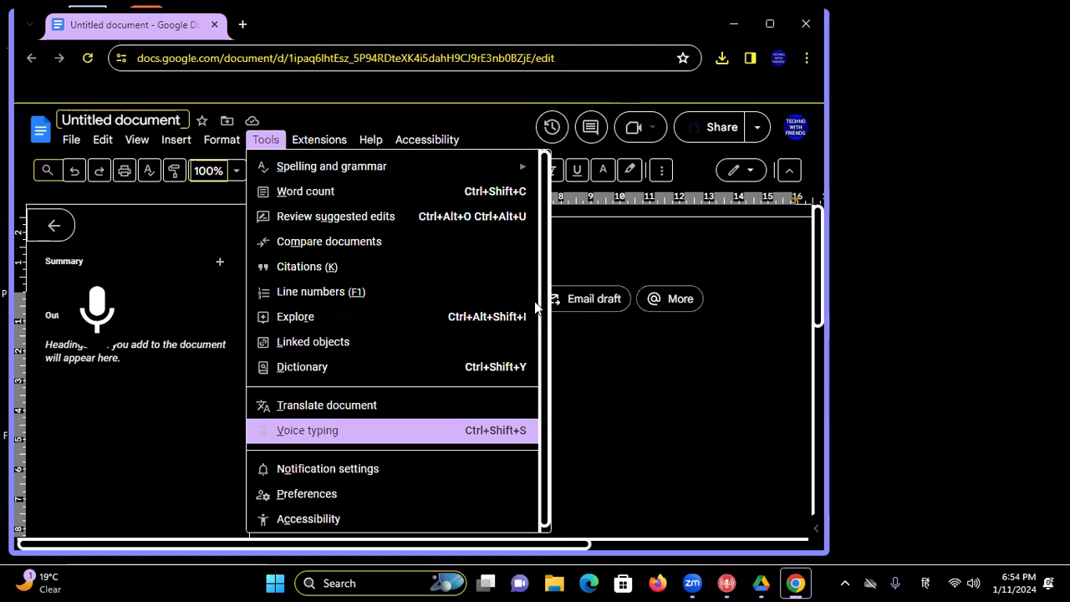
# - Browse the Tools and Extensions menus, then open Tools > Preferences on its General settings
pyautogui.press('Up')
pyautogui.press('Down')
pyautogui.press('Down')
pyautogui.press('Down')
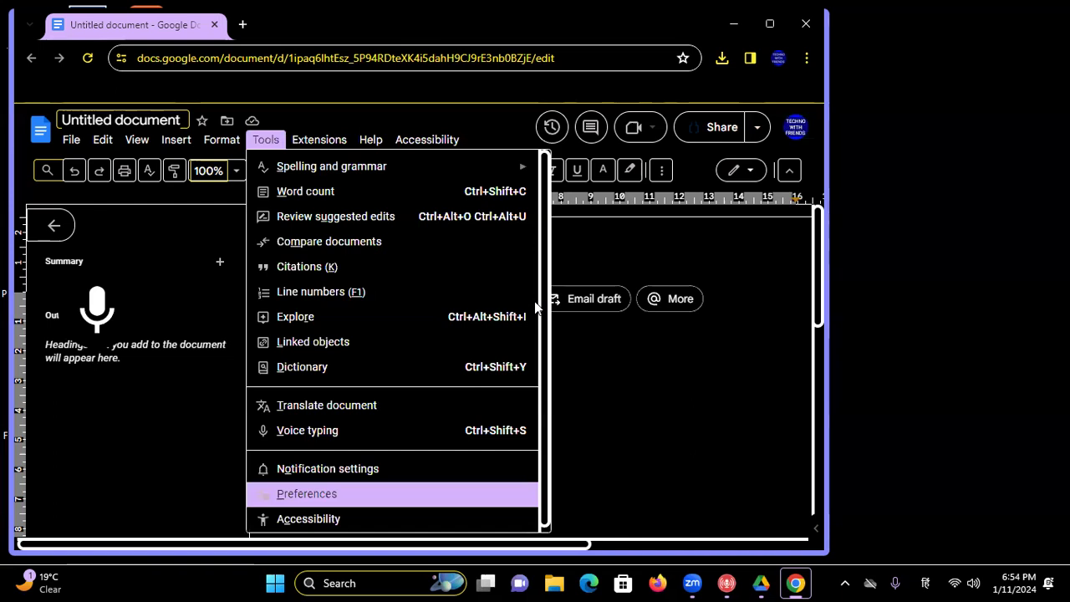
pyautogui.press('Down')
pyautogui.press('Down')
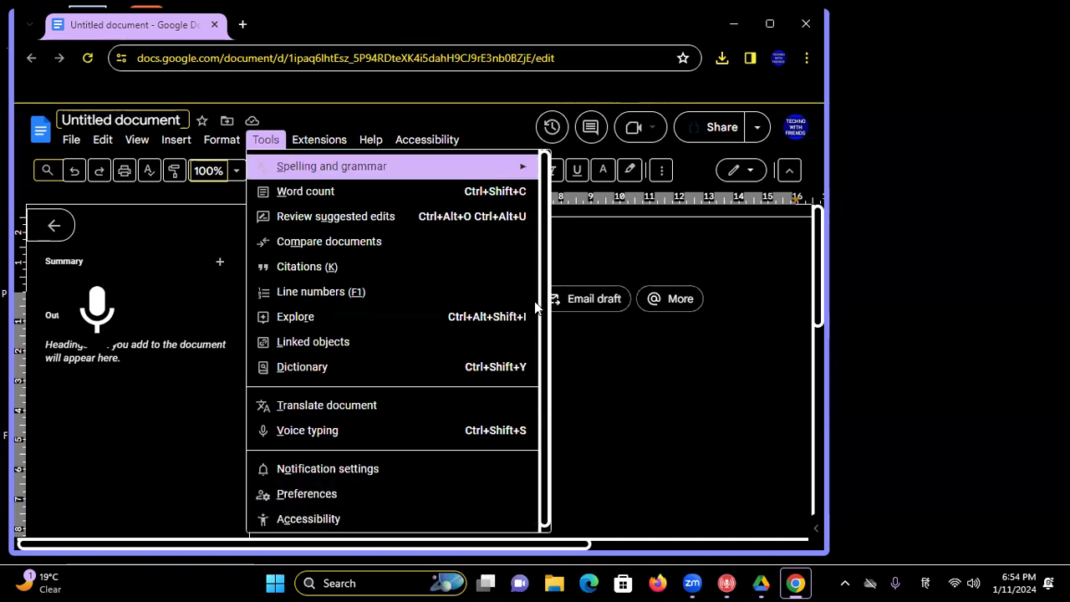
pyautogui.press('Up')
pyautogui.press('Right')
pyautogui.press('Down')
pyautogui.press('Down')
pyautogui.press('Up')
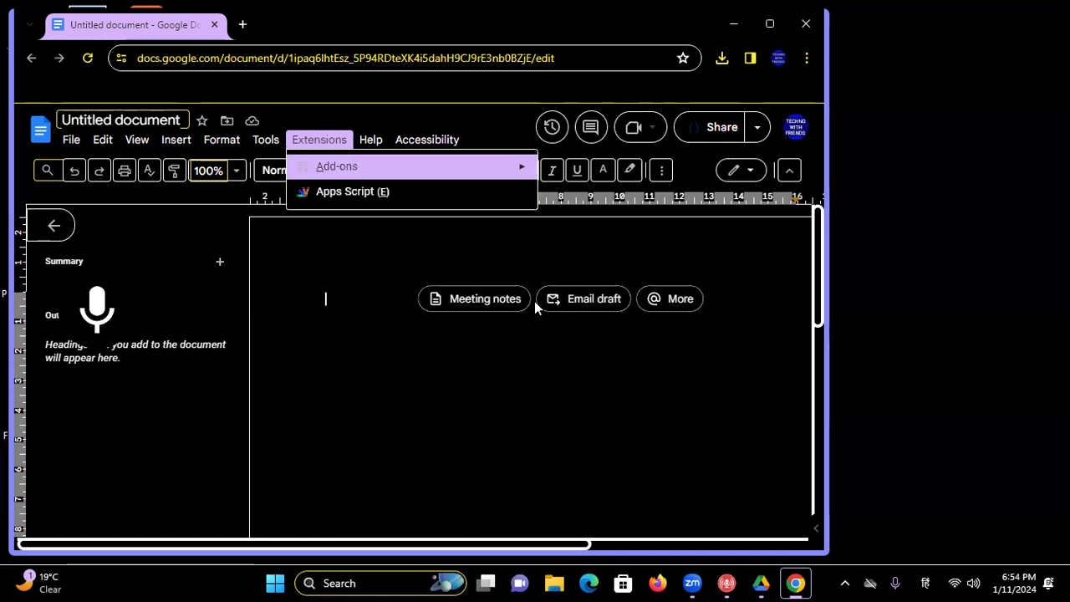
pyautogui.press('Left')
pyautogui.press('Down')
pyautogui.press('Down')
pyautogui.press('Down')
pyautogui.press('Down')
pyautogui.press('Down')
pyautogui.press('Down')
pyautogui.press('Down')
pyautogui.press('Down')
pyautogui.press('Down')
pyautogui.press('Down')
pyautogui.press('Down')
pyautogui.press('Down')
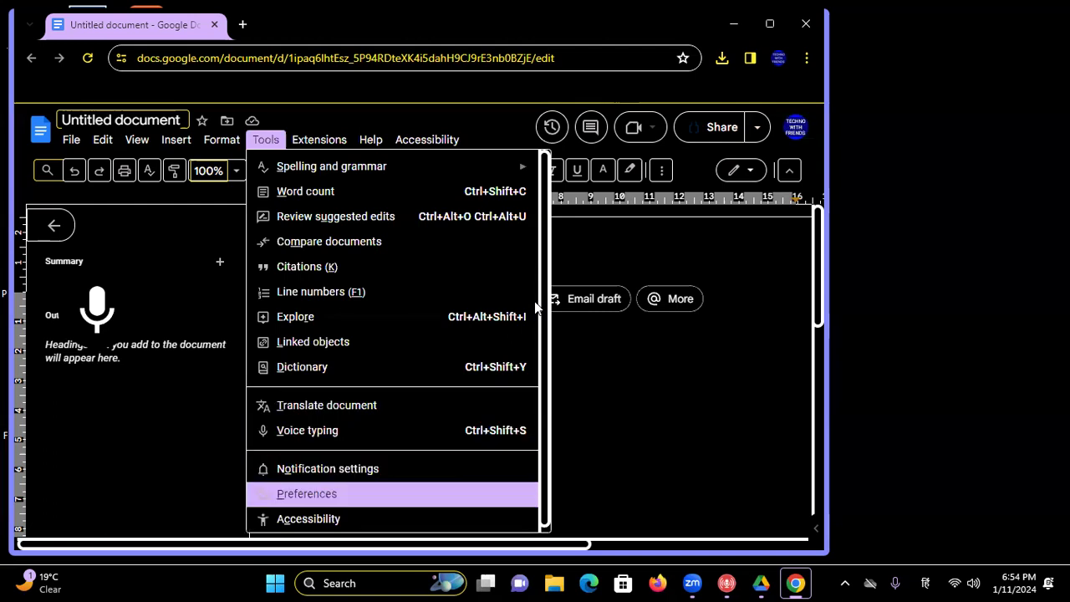
pyautogui.press('Return')
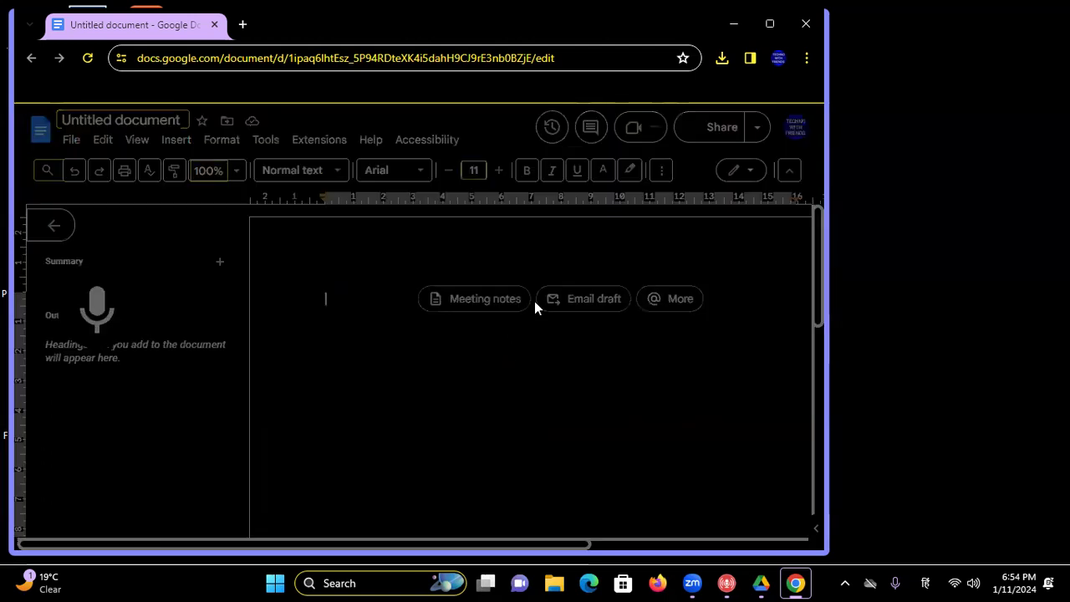
pyautogui.press('Tab')
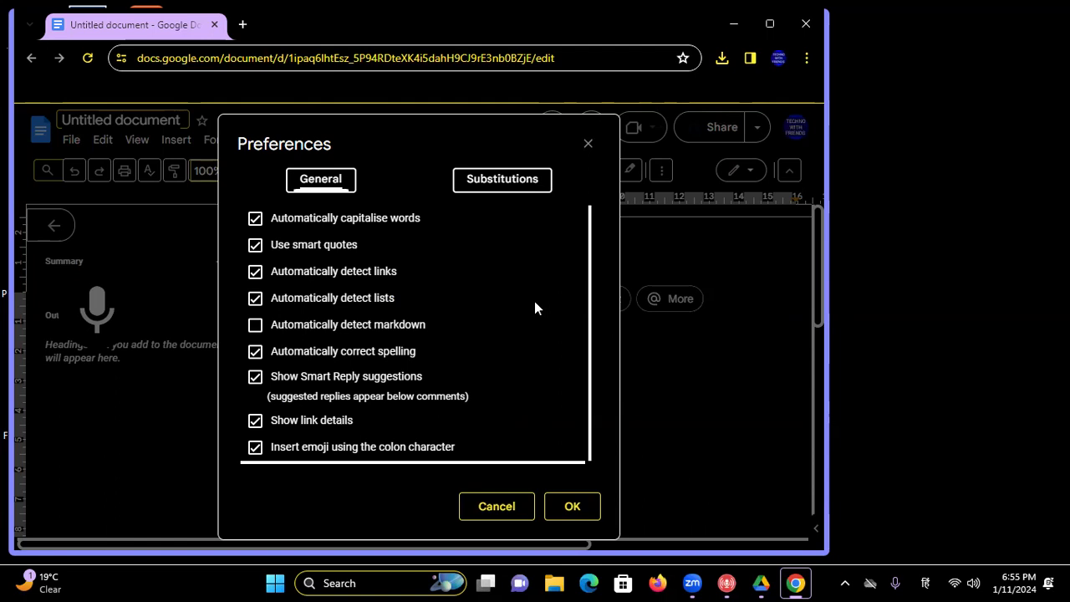
# - Close Preferences unchanged, type and erase the Hindi character 'टि', then open the File menu
pyautogui.press('Tab')
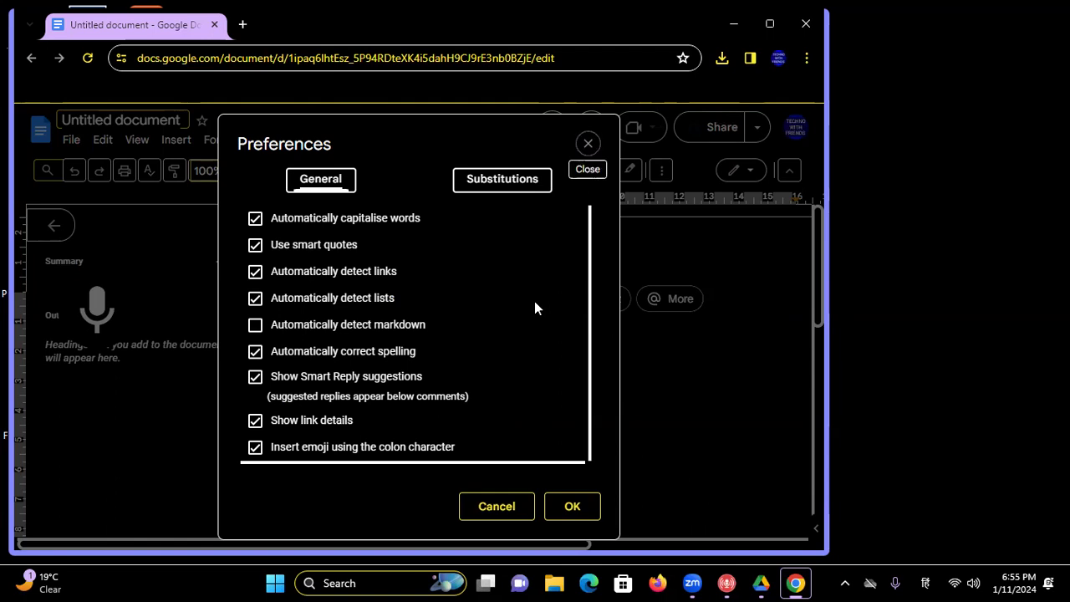
pyautogui.press('Return')
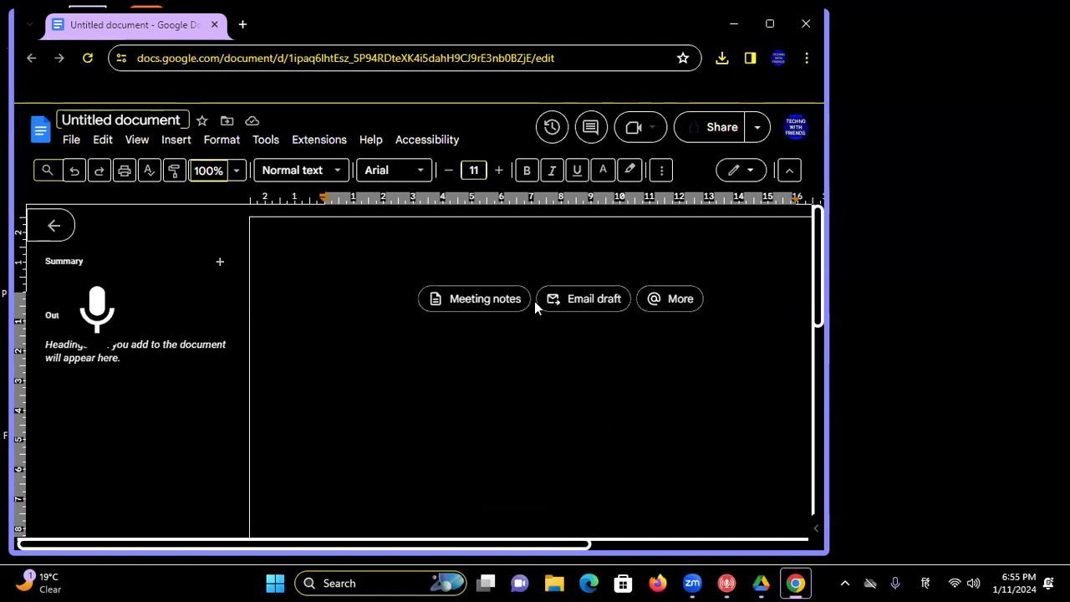
pyautogui.write('टि')
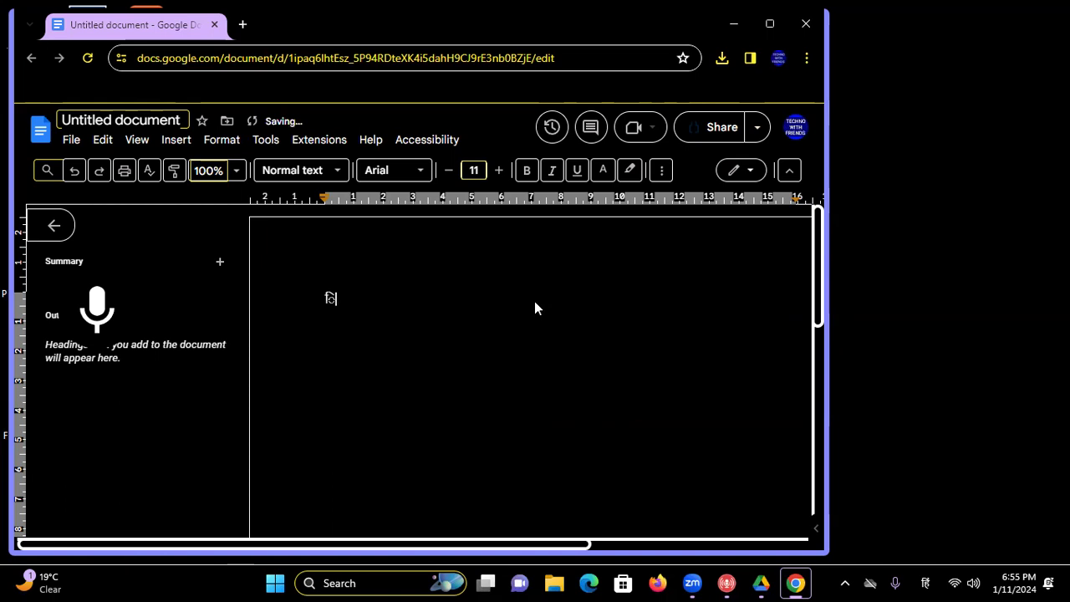
pyautogui.press('BackSpace')
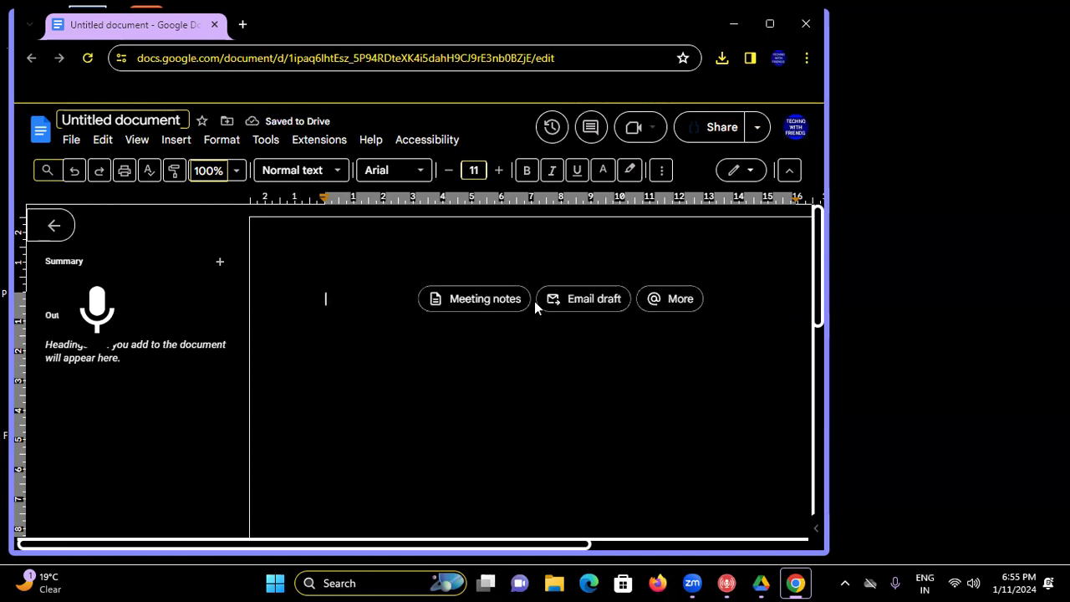
pyautogui.hotkey('alt', 'f')
# - Choose हिन्दी (Hindi) from File > Language as the document's language
pyautogui.press('Down')
pyautogui.press('Down')
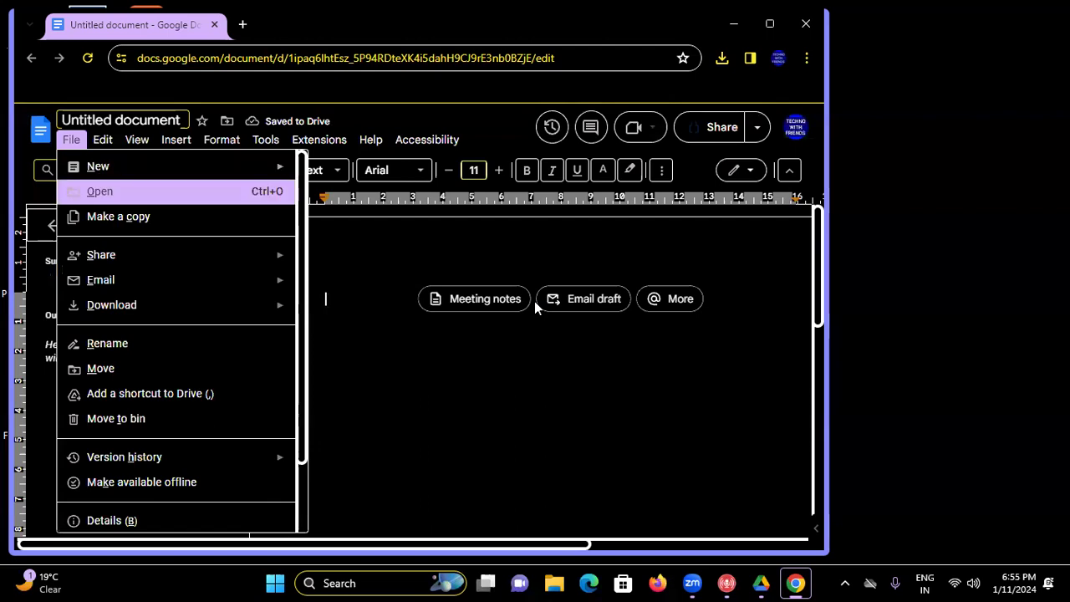
pyautogui.press('Down')
pyautogui.press('Down')
pyautogui.press('Down')
pyautogui.press('Down')
pyautogui.press('Down')
pyautogui.press('Down')
pyautogui.press('Down')
pyautogui.press('Down')
pyautogui.press('Down')
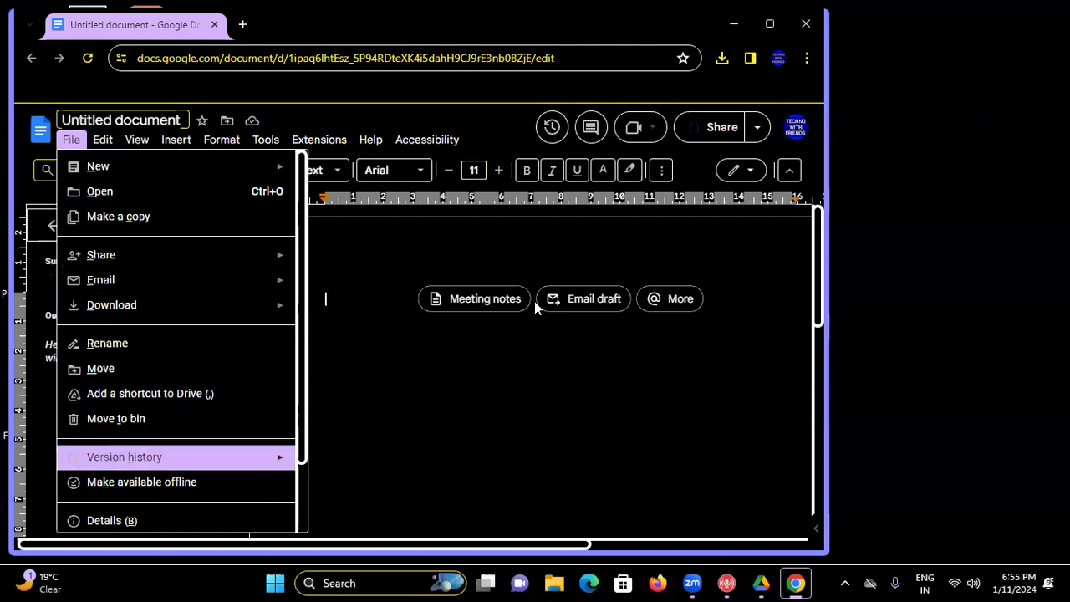
pyautogui.press('Up')
pyautogui.press('Up')
pyautogui.press('Down')
pyautogui.press('Down')
pyautogui.press('Down')
pyautogui.press('Down')
pyautogui.press('Down')
pyautogui.press('Down')
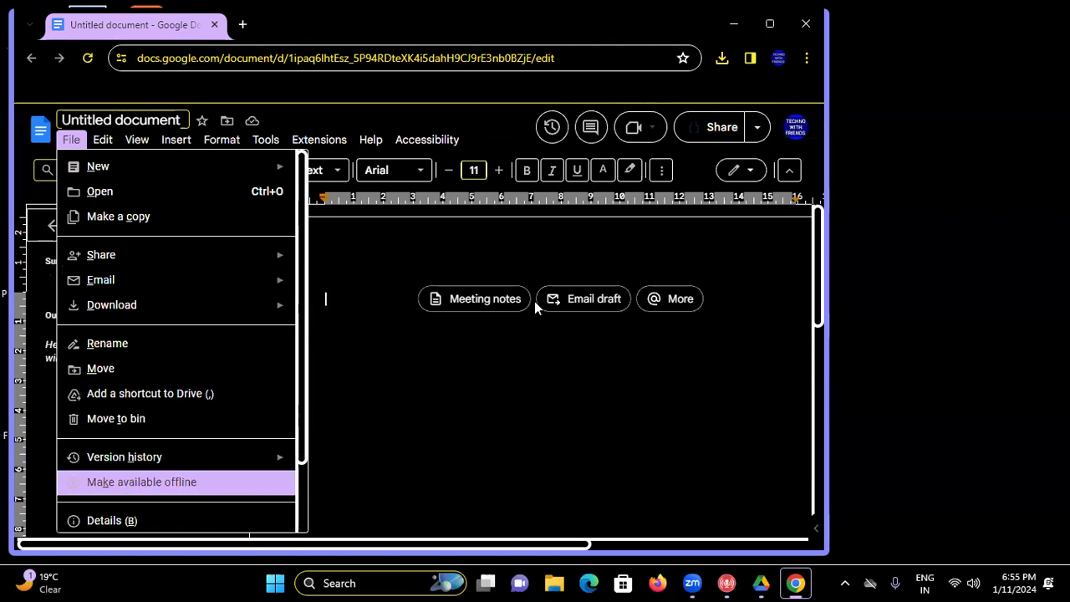
pyautogui.press('Up')
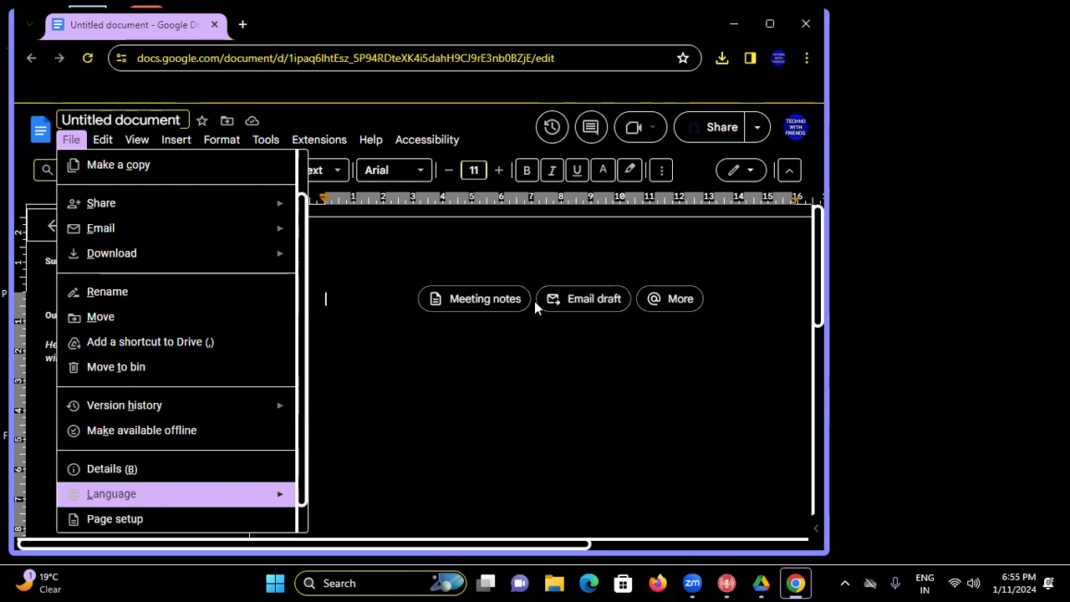
pyautogui.press('Right')
pyautogui.press('Down')
pyautogui.press('Down')
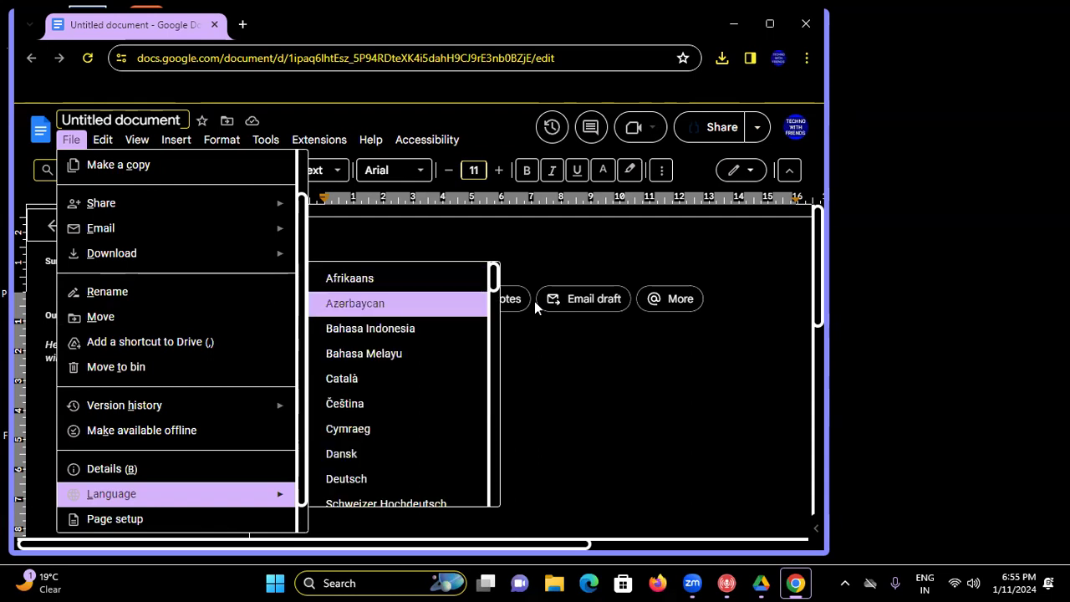
pyautogui.press('Down')
pyautogui.press('Down')
pyautogui.press('Down')
pyautogui.press('Down')
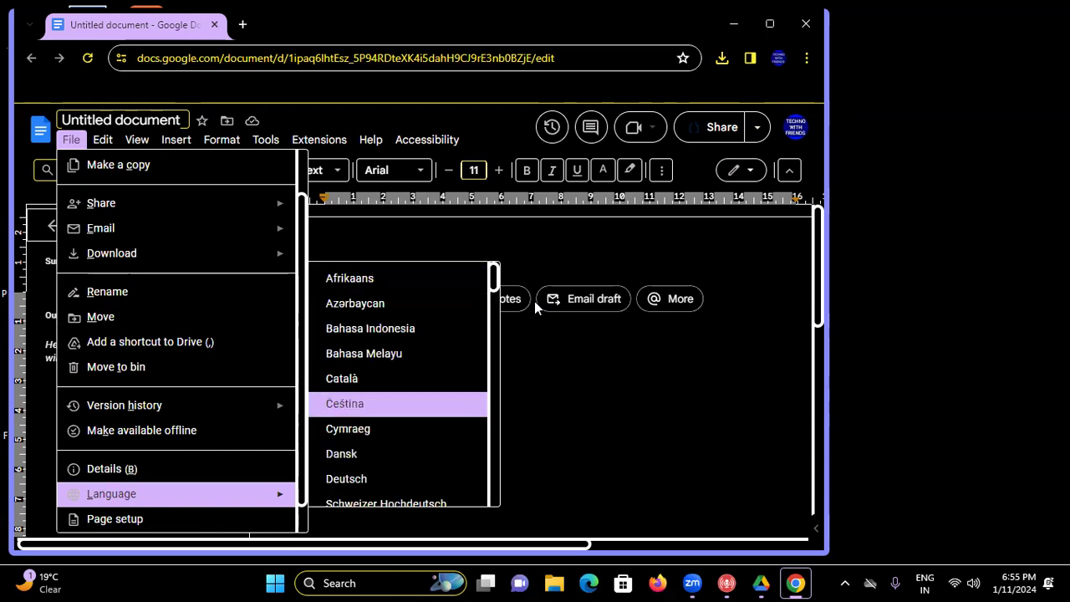
pyautogui.press('Down')
pyautogui.press('Down')
pyautogui.press('Down')
pyautogui.press('Down')
pyautogui.press('Down')
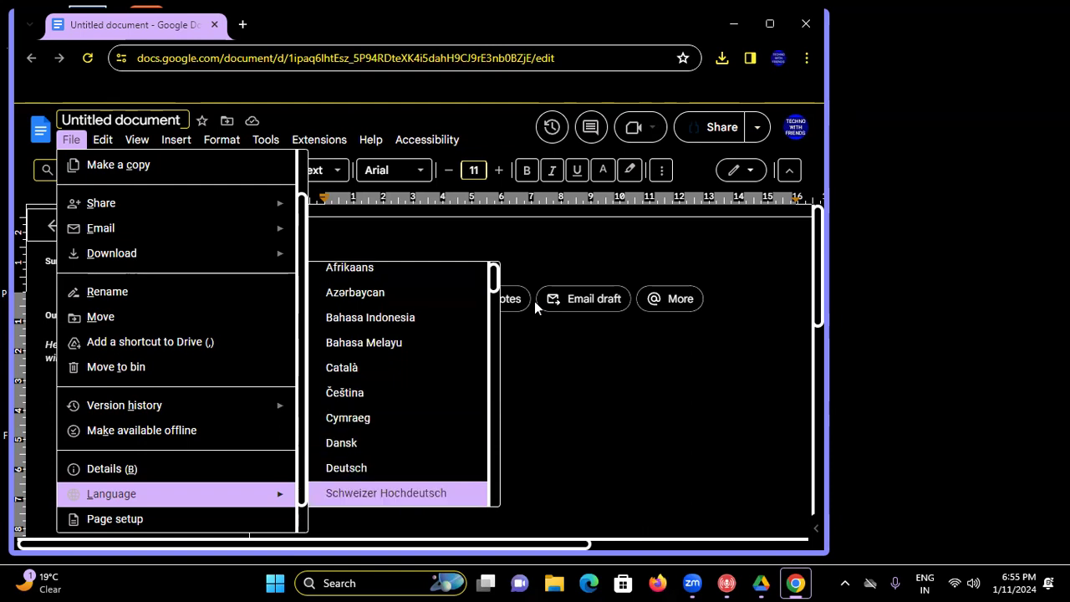
pyautogui.press('Down')
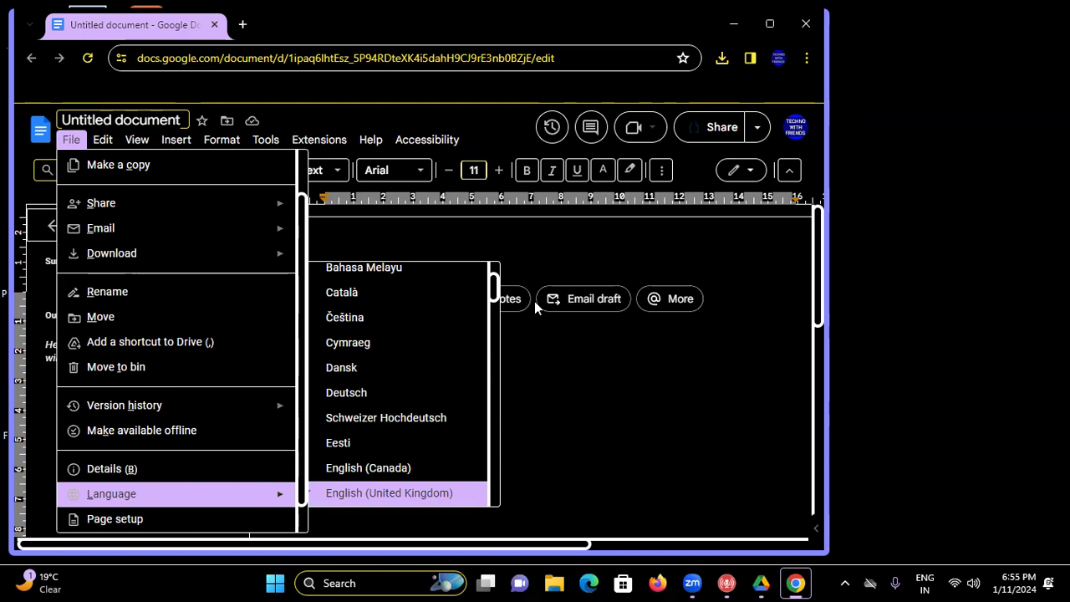
pyautogui.press('Down')
pyautogui.press('Down')
pyautogui.press('Down')
pyautogui.press('Down')
pyautogui.press('Down')
pyautogui.press('Down')
pyautogui.press('Down')
pyautogui.press('Down')
pyautogui.press('Down')
pyautogui.press('Down')
pyautogui.press('Down')
pyautogui.press('Down')
pyautogui.press('Down')
pyautogui.press('Down')
pyautogui.press('Down')
pyautogui.press('Down')
pyautogui.press('Down')
pyautogui.press('Down')
pyautogui.press('Down')
pyautogui.press('Down')
pyautogui.press('Down')
pyautogui.press('Down')
pyautogui.press('Down')
pyautogui.press('Down')
pyautogui.press('Down')
pyautogui.press('Down')
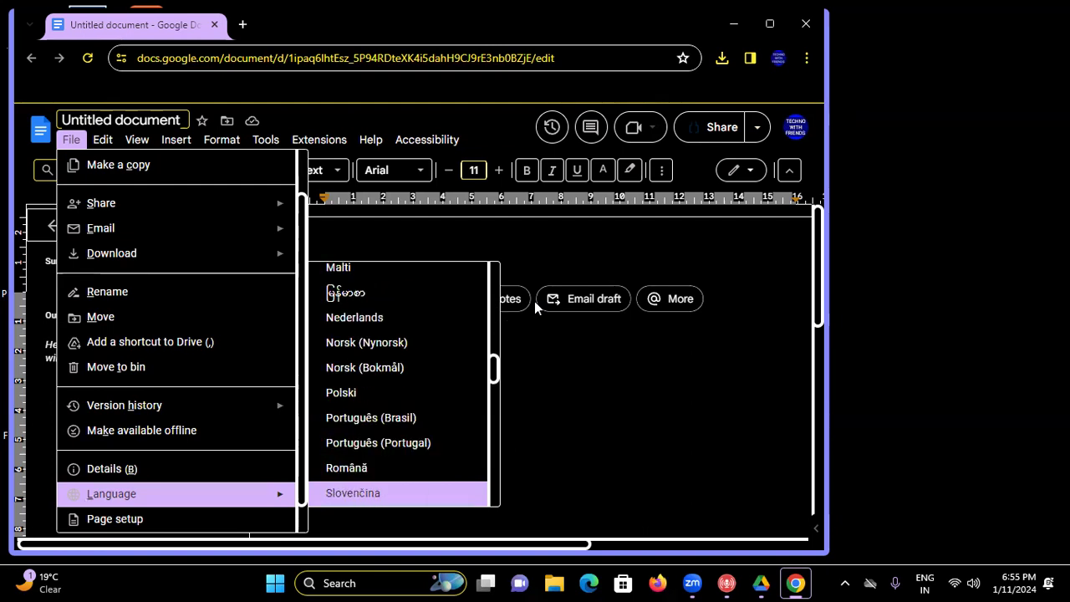
pyautogui.press('Down')
pyautogui.press('Down')
pyautogui.press('Down')
pyautogui.press('Down')
pyautogui.press('Down')
pyautogui.press('Down')
pyautogui.press('Down')
pyautogui.press('Down')
pyautogui.press('Down')
pyautogui.press('Down')
pyautogui.press('Down')
pyautogui.press('Down')
pyautogui.press('Down')
pyautogui.press('Down')
pyautogui.press('Down')
pyautogui.press('Down')
pyautogui.press('Down')
pyautogui.press('Down')
pyautogui.press('Down')
pyautogui.press('Down')
pyautogui.press('Down')
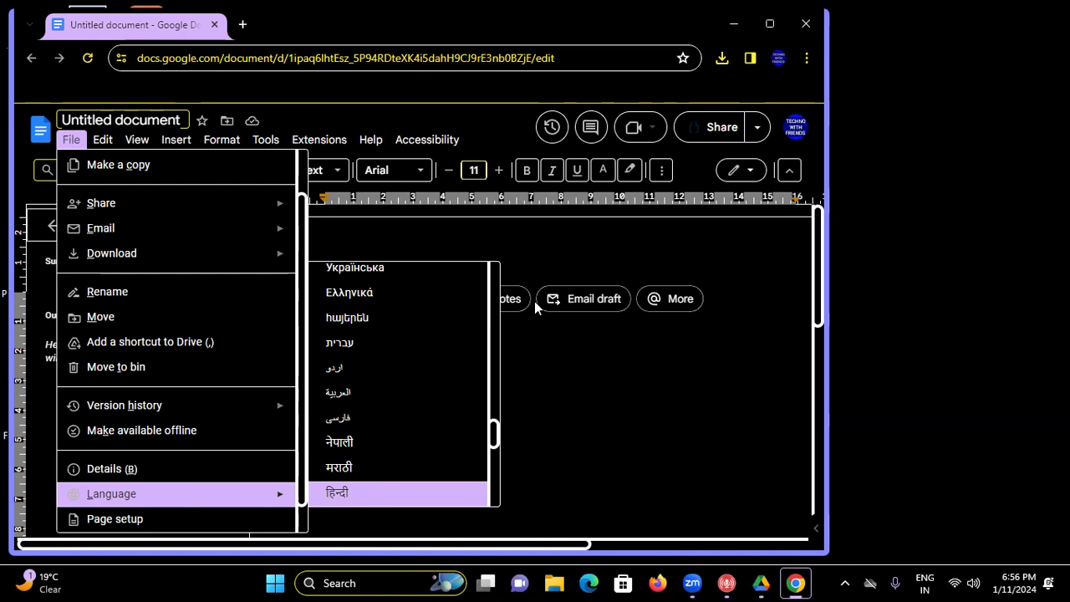
pyautogui.press('Return')
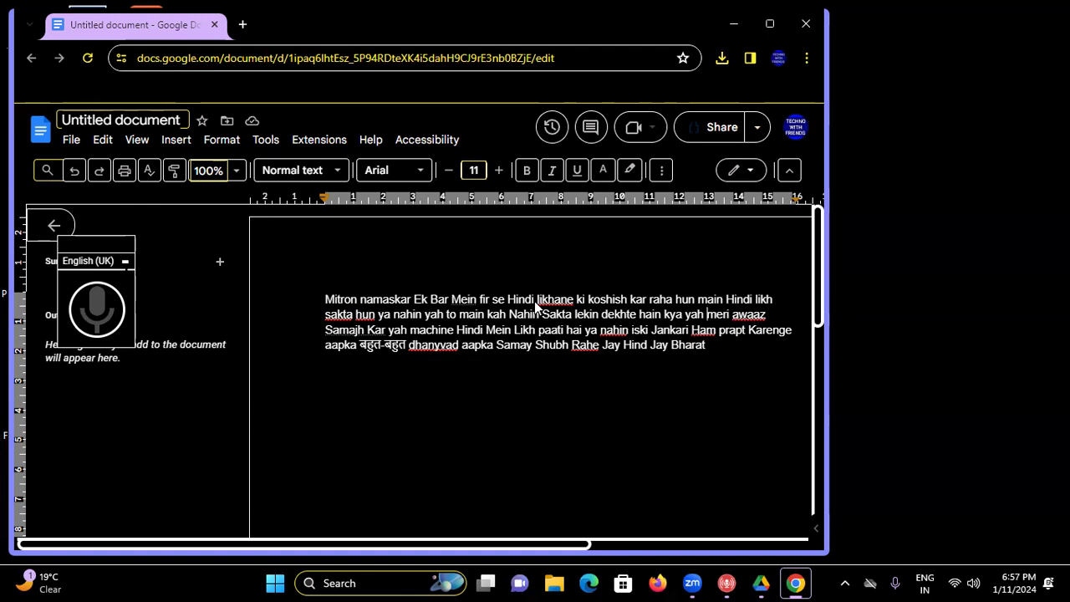
# - Toggle the browser window between maximized and restored size
pyautogui.press('super+Up')
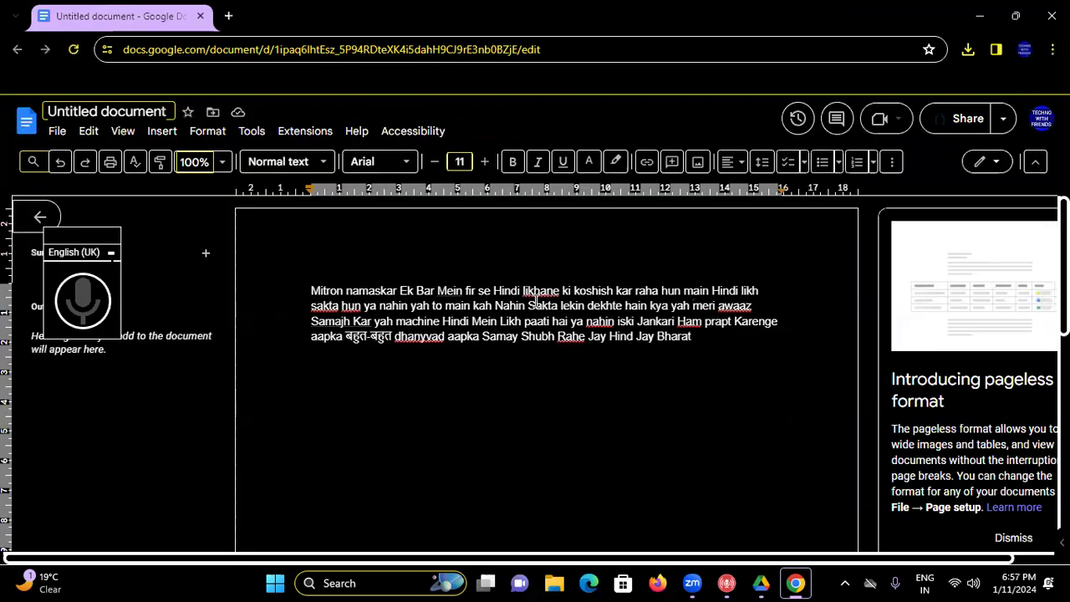
pyautogui.press('super+Down')
pyautogui.press('super+Up')
pyautogui.press('super+Down')
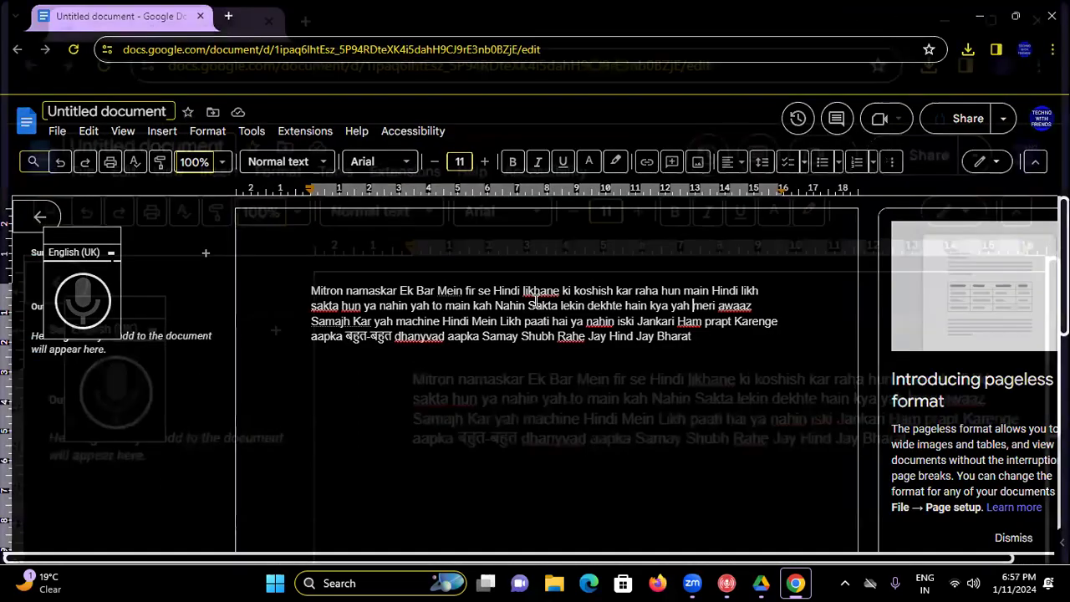
pyautogui.press('super+Up')
pyautogui.press('super+Down')
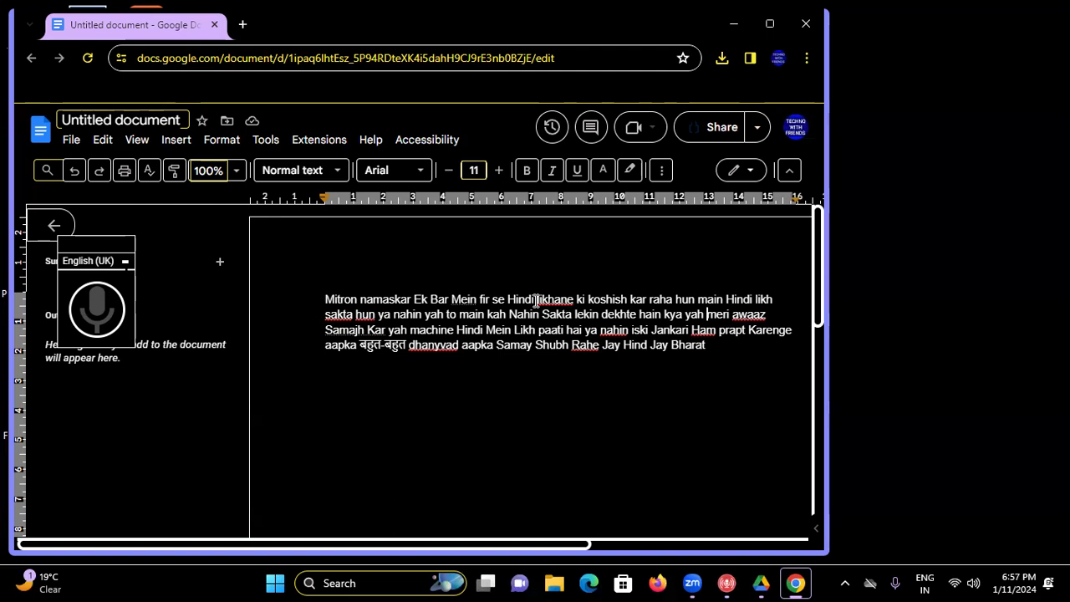
# - Backspace the dictated words before 'meri', then select all the remaining paragraph text
pyautogui.press('BackSpace')
pyautogui.press('BackSpace')
pyautogui.press('BackSpace')
pyautogui.press('BackSpace')
pyautogui.press('BackSpace')
pyautogui.press('BackSpace')
pyautogui.press('BackSpace')
pyautogui.press('BackSpace')
pyautogui.press('BackSpace')
pyautogui.press('BackSpace')
pyautogui.press('BackSpace')
pyautogui.press('BackSpace')
pyautogui.press('BackSpace')
pyautogui.press('BackSpace')
pyautogui.press('BackSpace')
pyautogui.press('BackSpace')
pyautogui.press('BackSpace')
pyautogui.press('BackSpace')
pyautogui.press('BackSpace')
pyautogui.press('BackSpace')
pyautogui.press('BackSpace')
pyautogui.press('BackSpace')
pyautogui.press('BackSpace')
pyautogui.press('BackSpace')
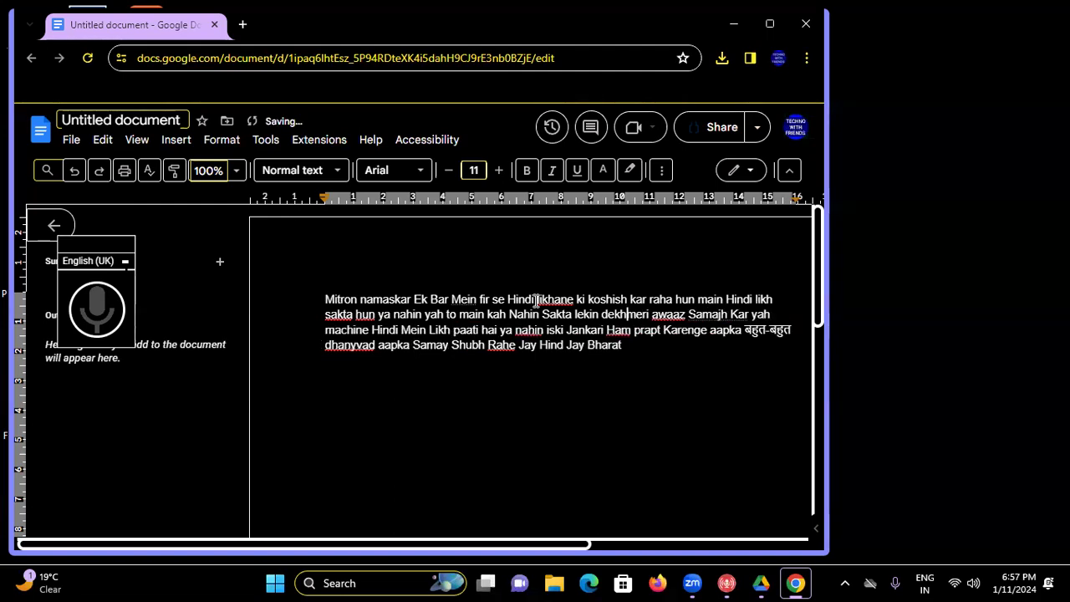
pyautogui.press('BackSpace')
pyautogui.press('BackSpace')
pyautogui.press('BackSpace')
pyautogui.press('BackSpace')
pyautogui.press('BackSpace')
pyautogui.press('BackSpace')
pyautogui.press('BackSpace')
pyautogui.press('BackSpace')
pyautogui.press('BackSpace')
pyautogui.press('BackSpace')
pyautogui.press('BackSpace')
pyautogui.press('BackSpace')
pyautogui.press('BackSpace')
pyautogui.press('BackSpace')
pyautogui.press('BackSpace')
pyautogui.press('BackSpace')
pyautogui.press('BackSpace')
pyautogui.press('BackSpace')
pyautogui.press('BackSpace')
pyautogui.press('BackSpace')
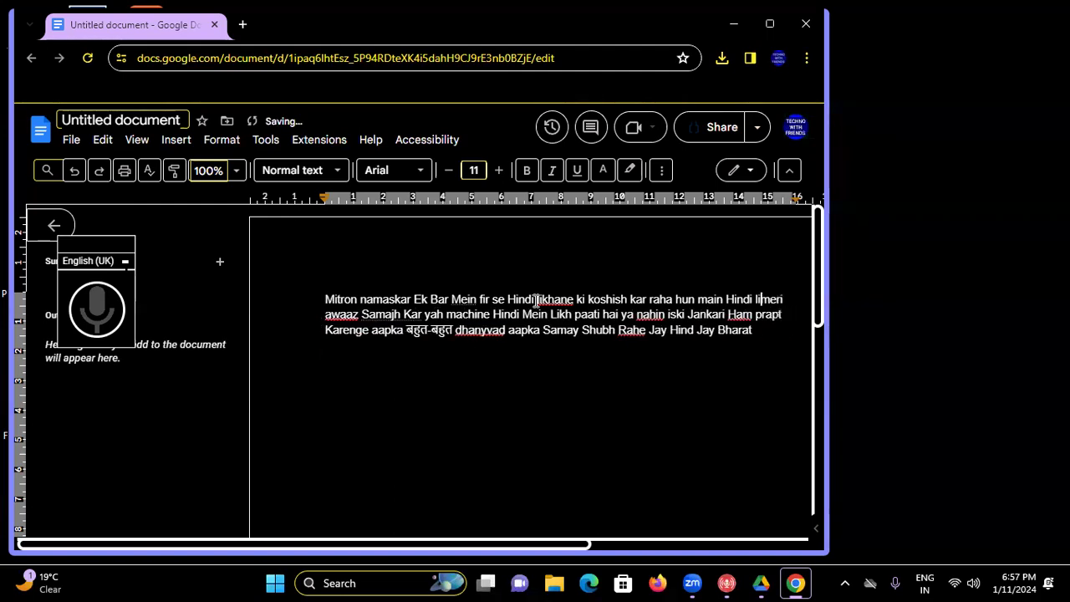
pyautogui.press('BackSpace')
pyautogui.press('BackSpace')
pyautogui.press('BackSpace')
pyautogui.press('BackSpace')
pyautogui.press('BackSpace')
pyautogui.press('BackSpace')
pyautogui.press('BackSpace')
pyautogui.press('BackSpace')
pyautogui.press('BackSpace')
pyautogui.press('BackSpace')
pyautogui.press('BackSpace')
pyautogui.press('BackSpace')
pyautogui.press('BackSpace')
pyautogui.press('BackSpace')
pyautogui.press('BackSpace')
pyautogui.press('BackSpace')
pyautogui.press('BackSpace')
pyautogui.press('BackSpace')
pyautogui.press('BackSpace')
pyautogui.press('BackSpace')
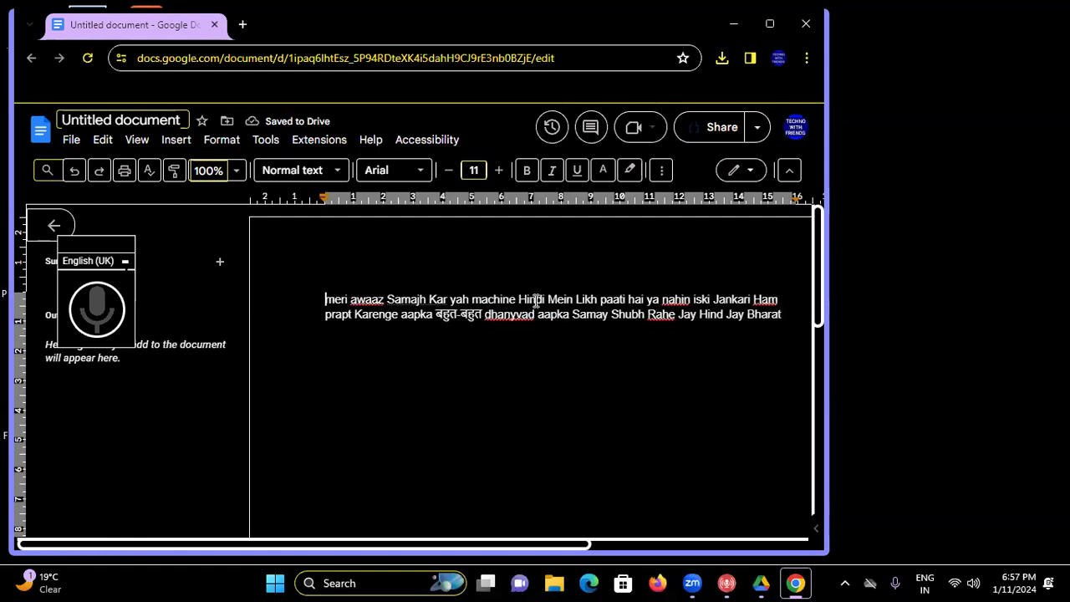
pyautogui.press('Down')
pyautogui.press('End')
pyautogui.hotkey('ctrl', 'a')
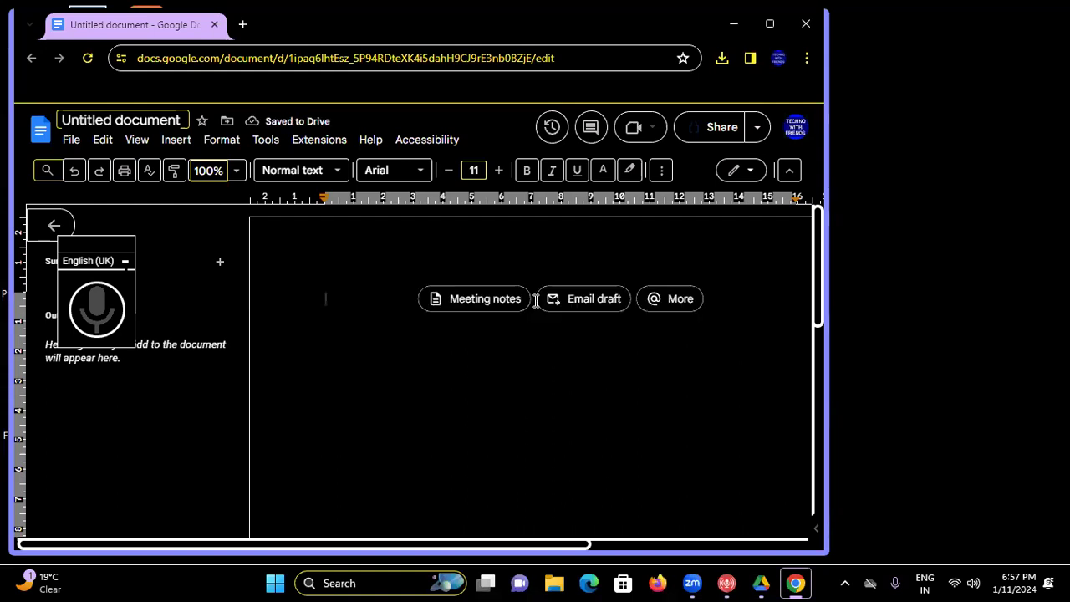
# - Type राम on the blank page using the Hindi keyboard, then close the document window
pyautogui.write('J')
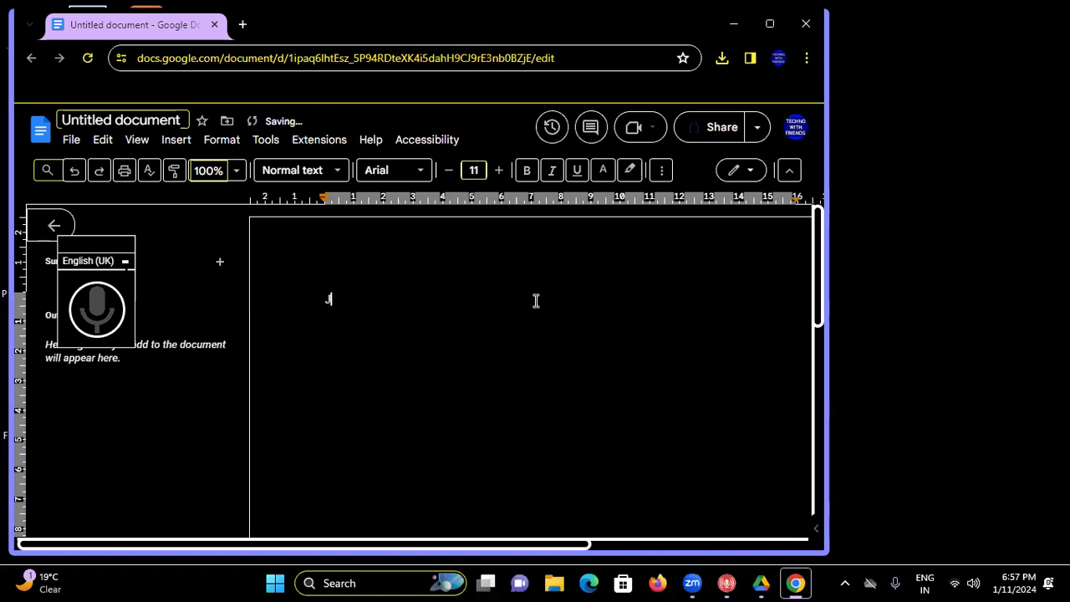
pyautogui.press('BackSpace')
pyautogui.press('super+space')
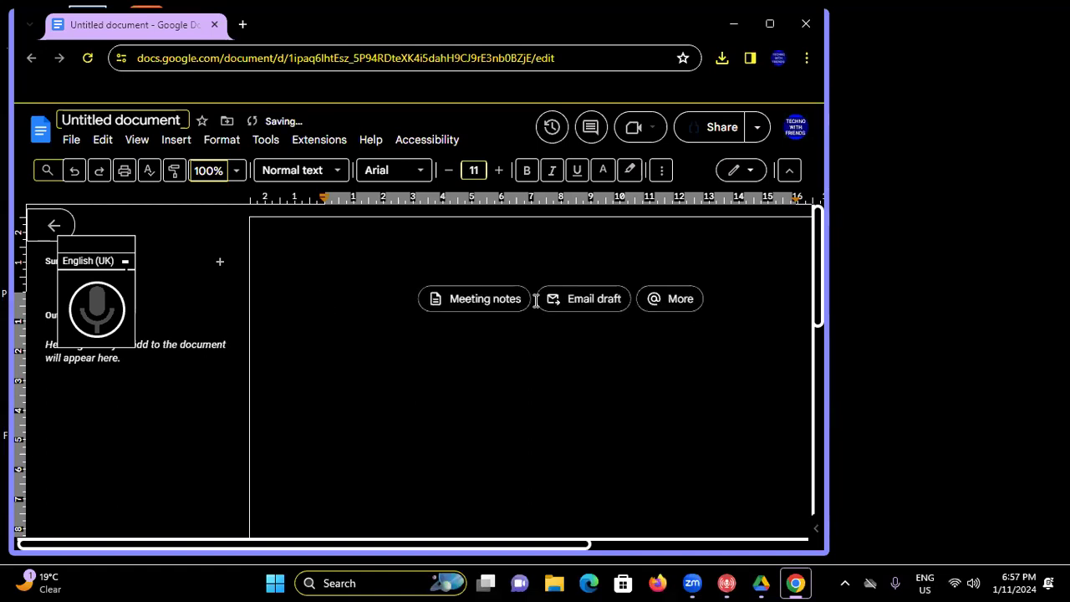
pyautogui.press('super+space')
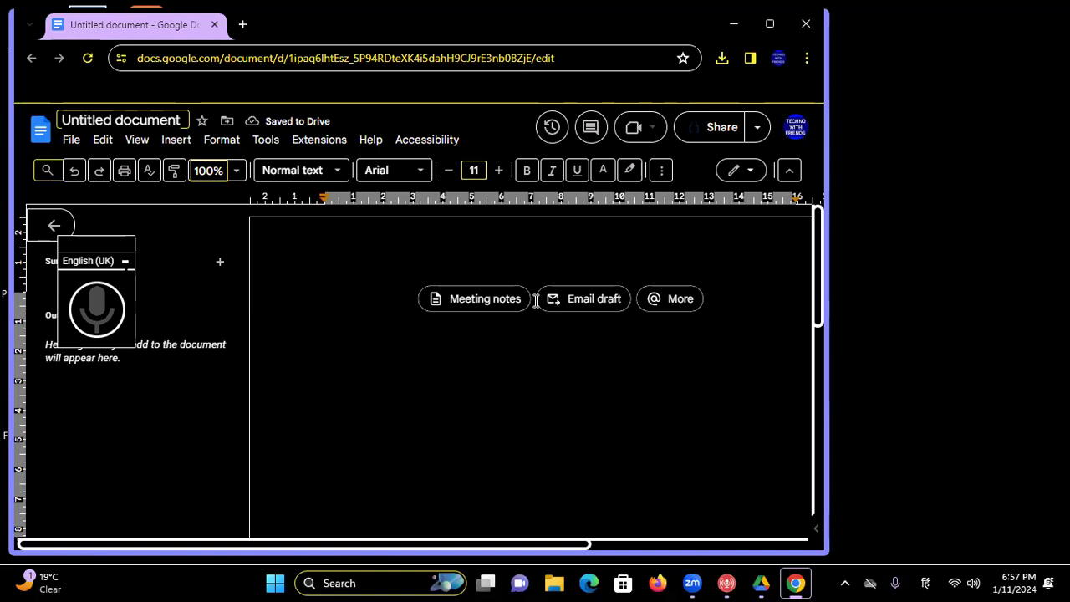
pyautogui.write('राम')
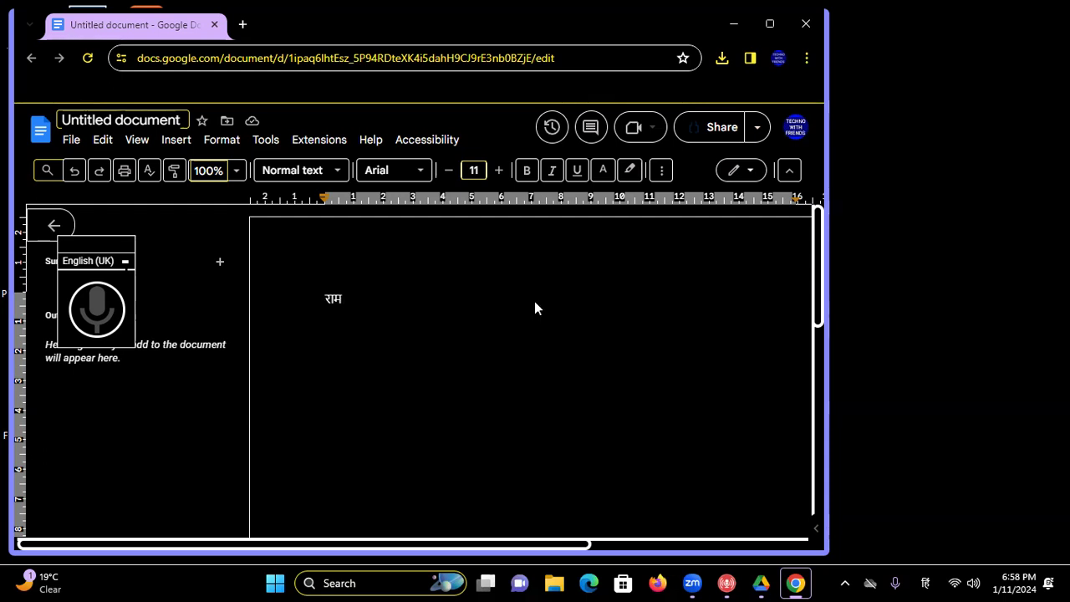
pyautogui.hotkey('alt', 'F4')
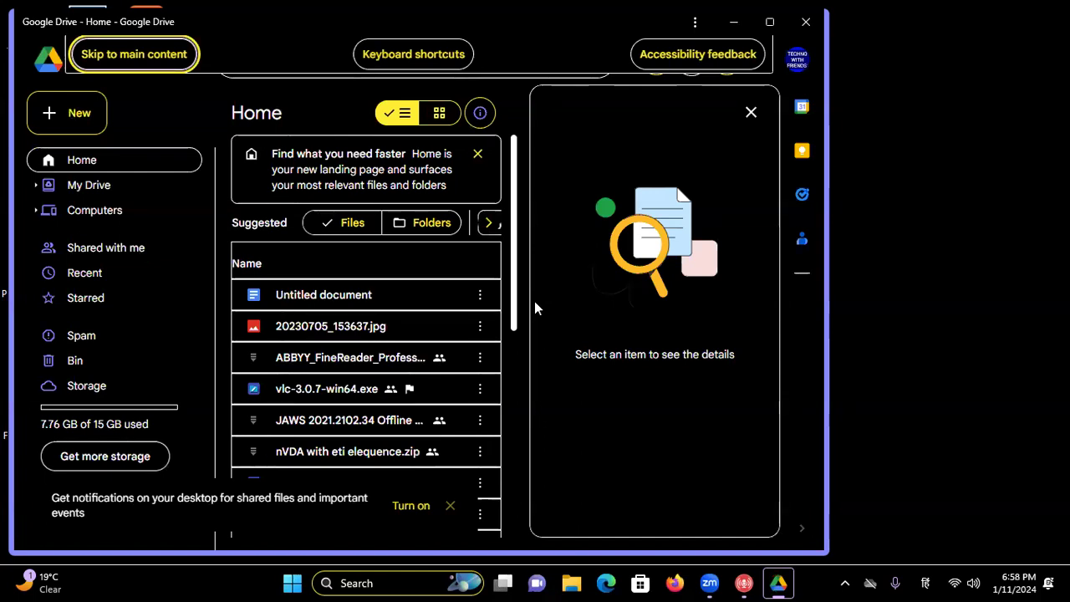
# - Close the Google Drive window and switch back to the Zoom meeting
pyautogui.hotkey('alt', 'F4')
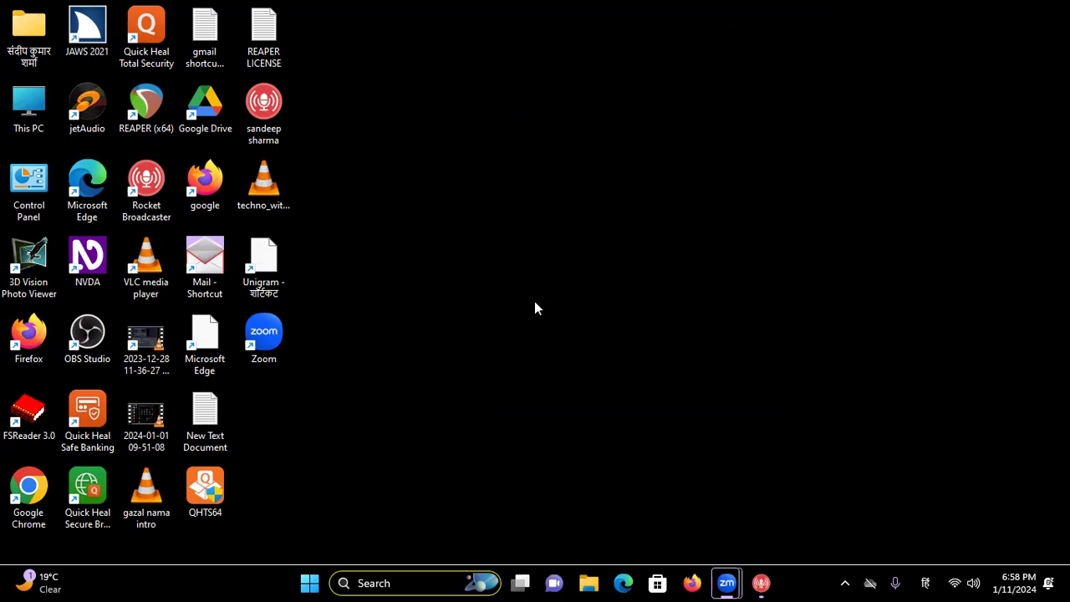
pyautogui.hotkey('alt', 'Tab')
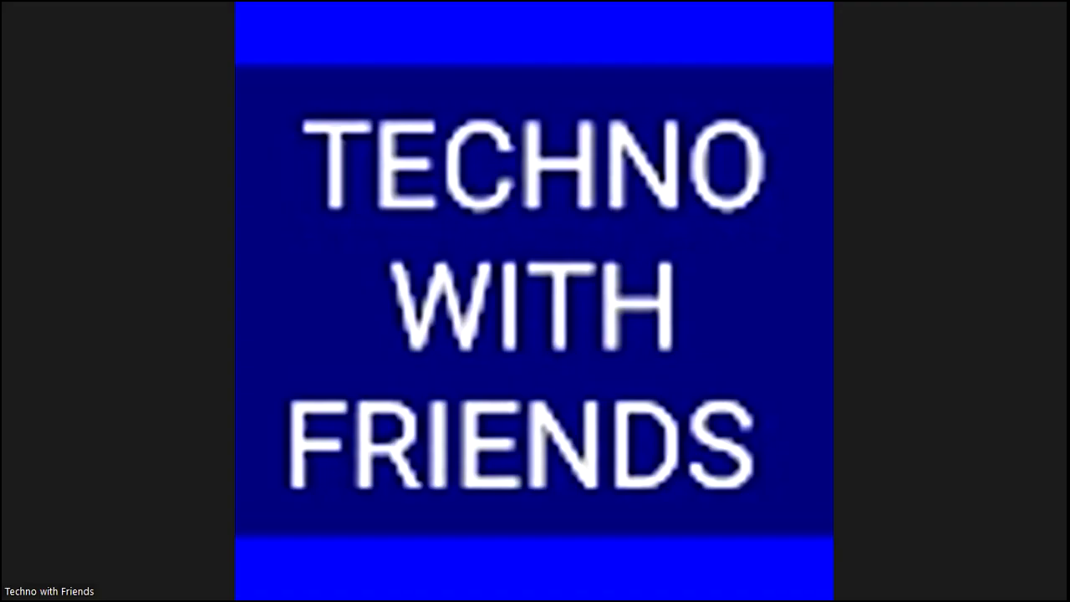